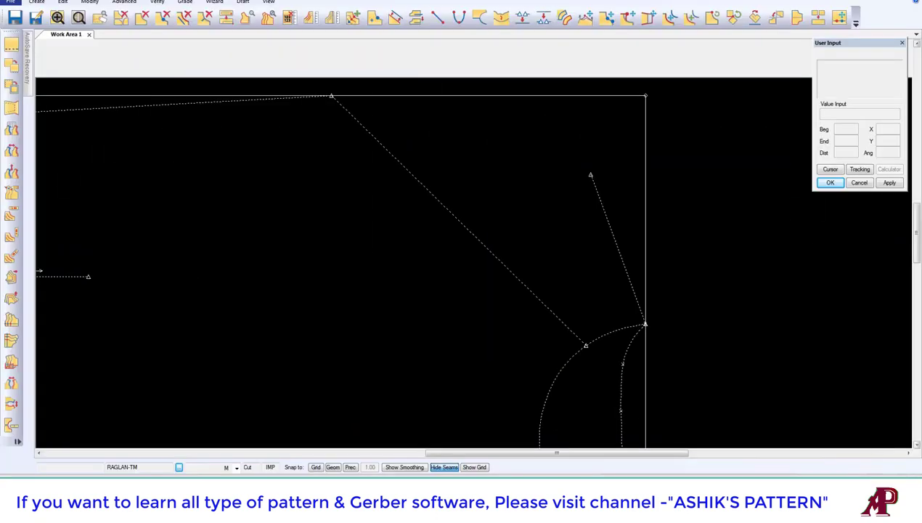
Step: Zoom in on the armhole corner of the pattern piece
middle_drag(461, 188, 500, 210)
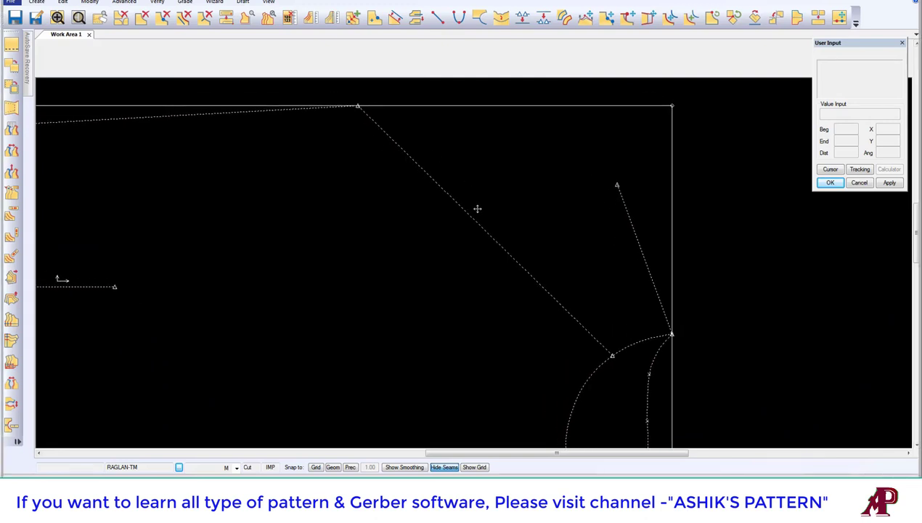
scroll(530, 249, down, 2)
middle_drag(531, 249, 545, 220)
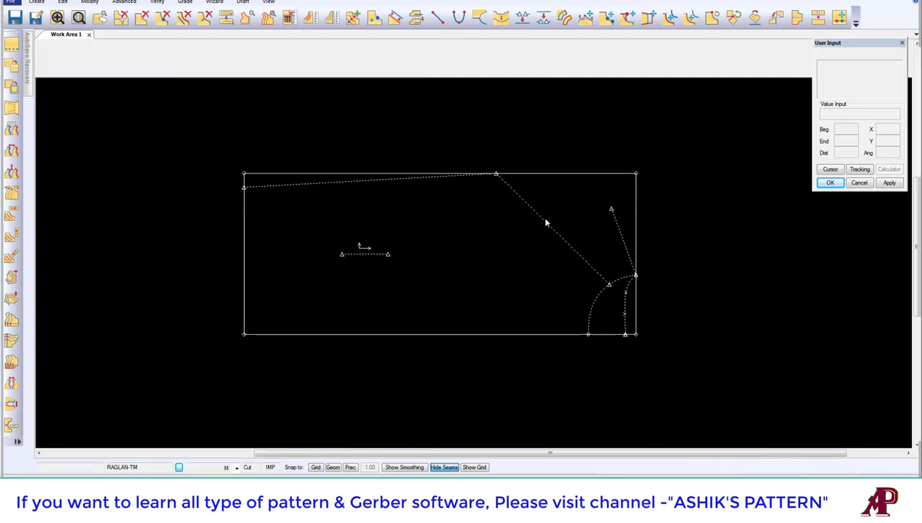
scroll(588, 231, up, 2)
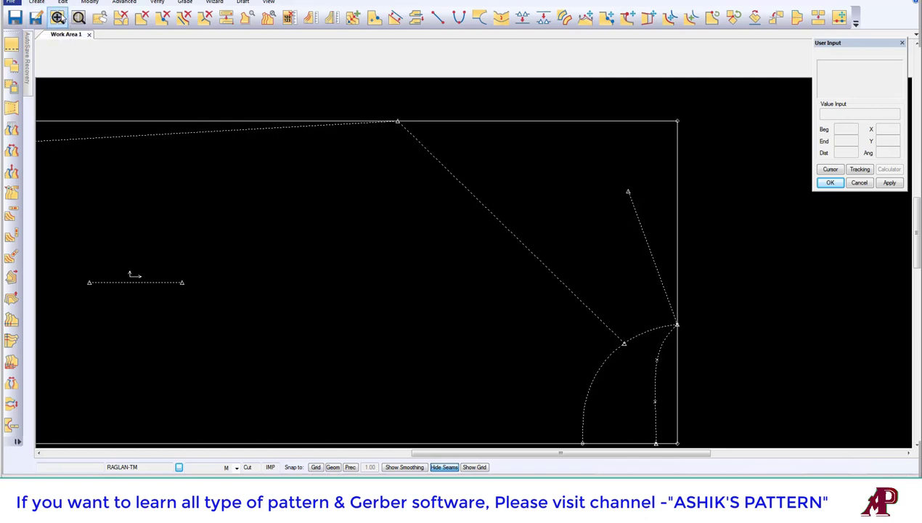
click(57, 16)
click(355, 106)
click(714, 372)
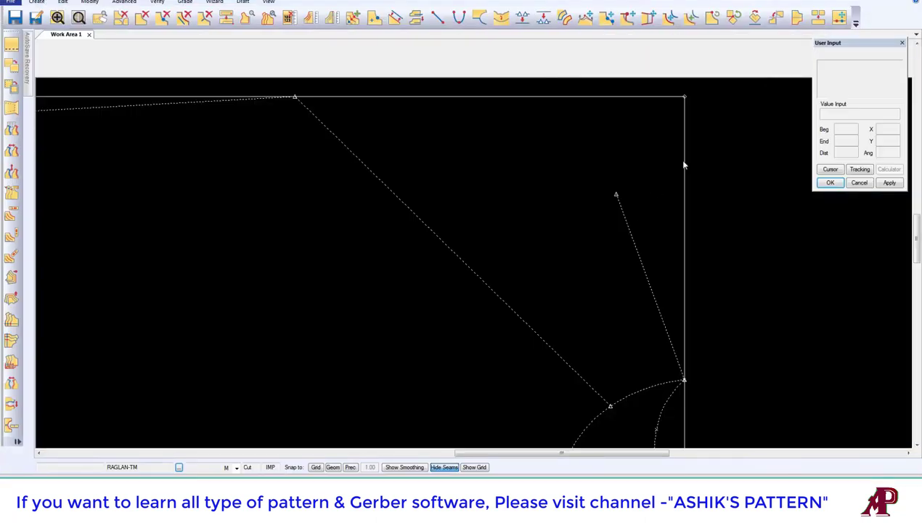
middle_drag(501, 313, 552, 312)
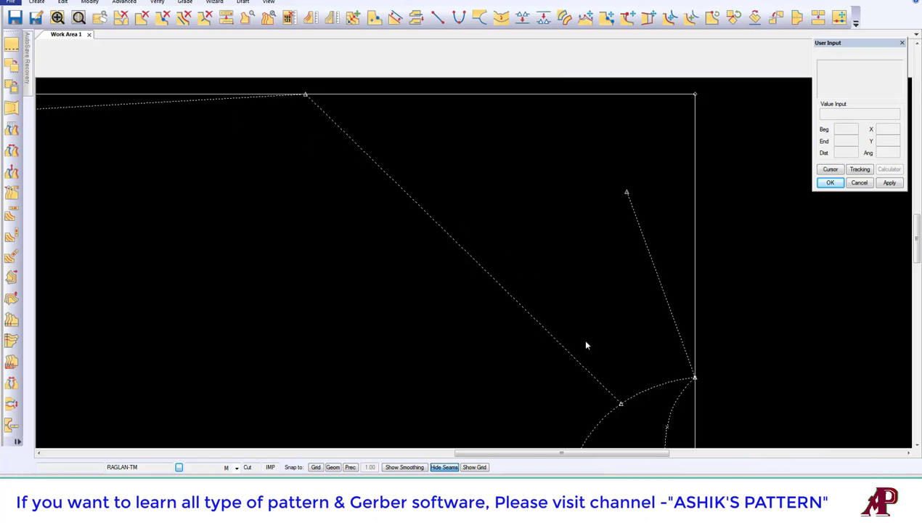
middle_drag(512, 320, 527, 309)
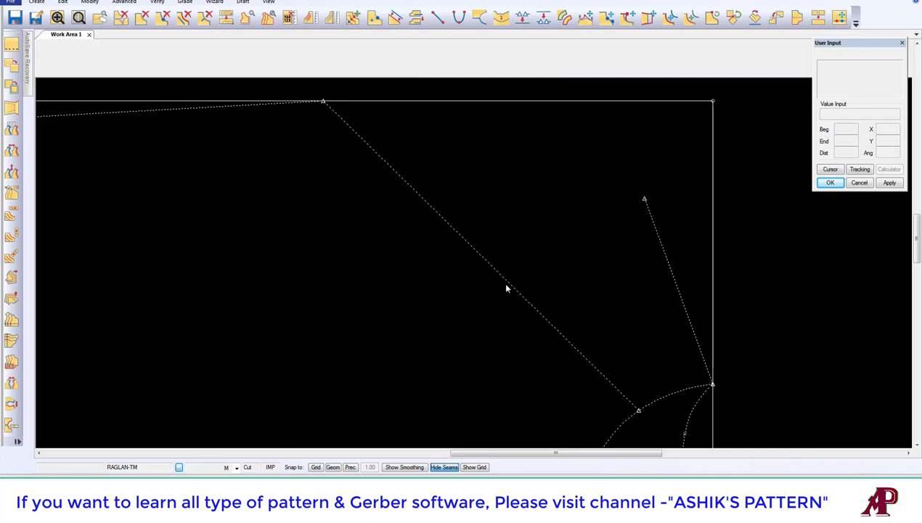
scroll(525, 278, down, 1)
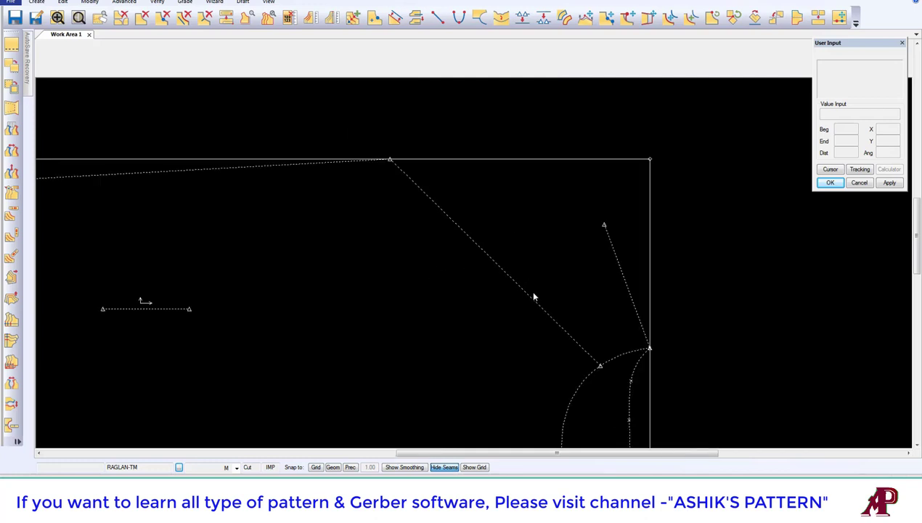
scroll(541, 289, down, 1)
scroll(514, 314, up, 2)
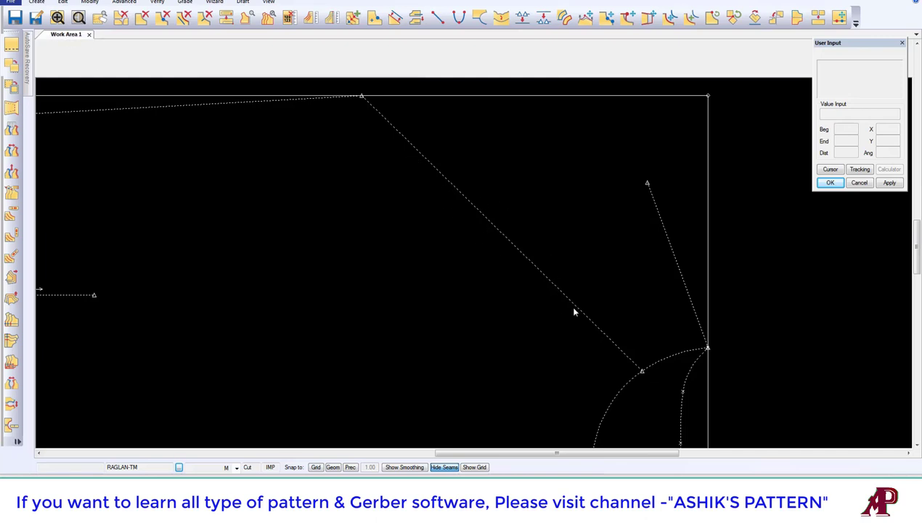
Step: Add one mark point proportionally at the middle of the diagonal raglan line
click(36, 2)
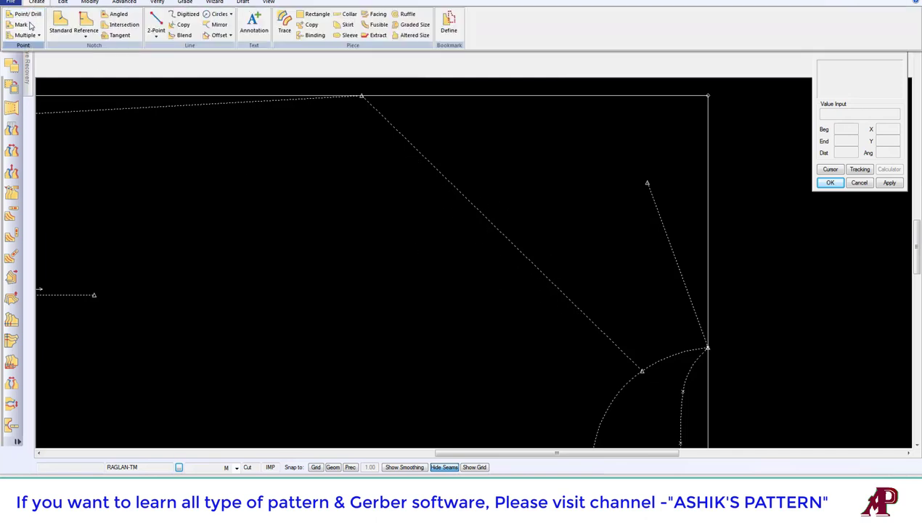
click(17, 22)
right_click(306, 187)
mouse_move(285, 233)
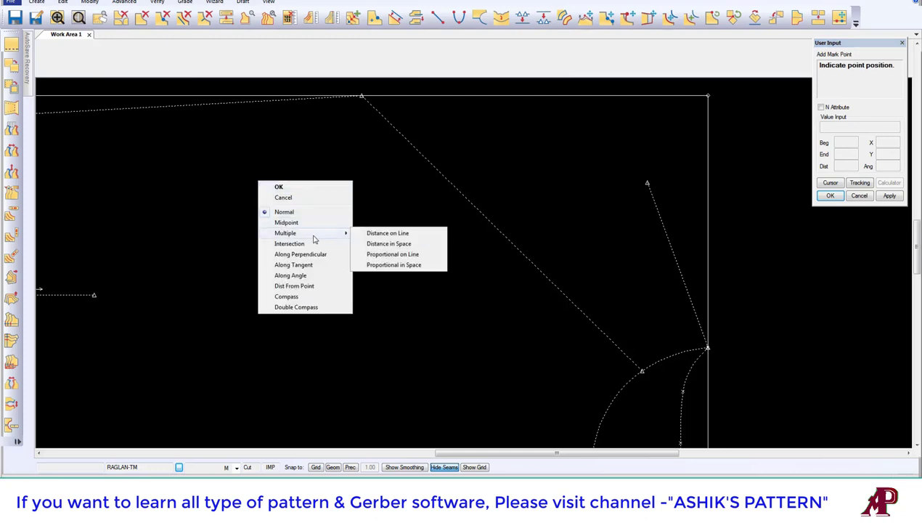
click(382, 256)
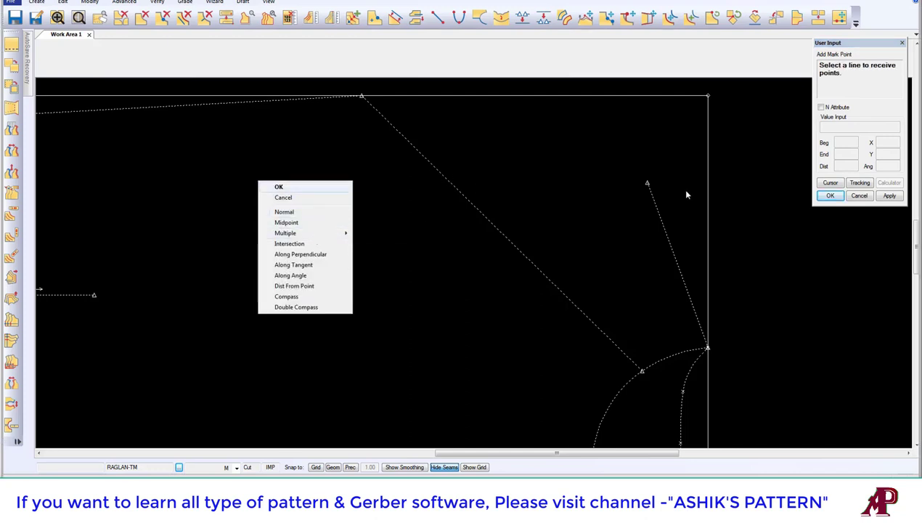
click(451, 181)
right_click(500, 185)
click(505, 196)
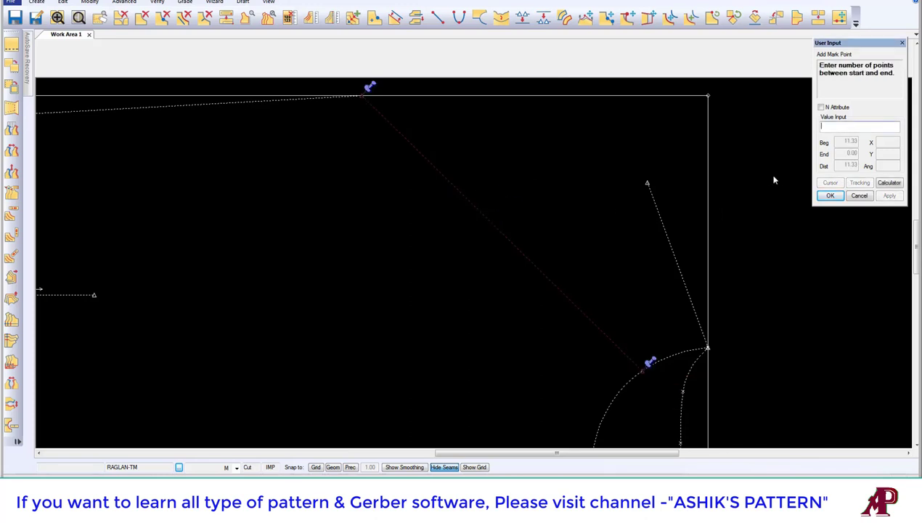
click(859, 126)
text(1)
key(Return)
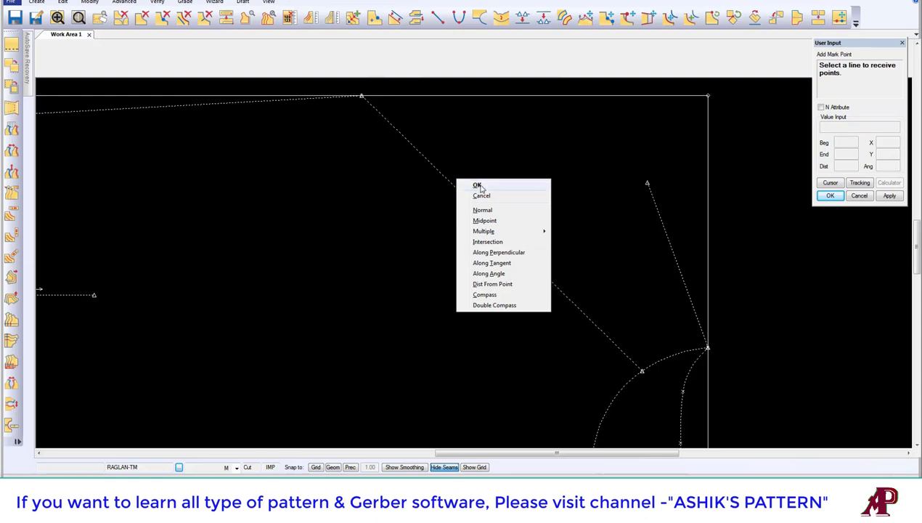
click(479, 186)
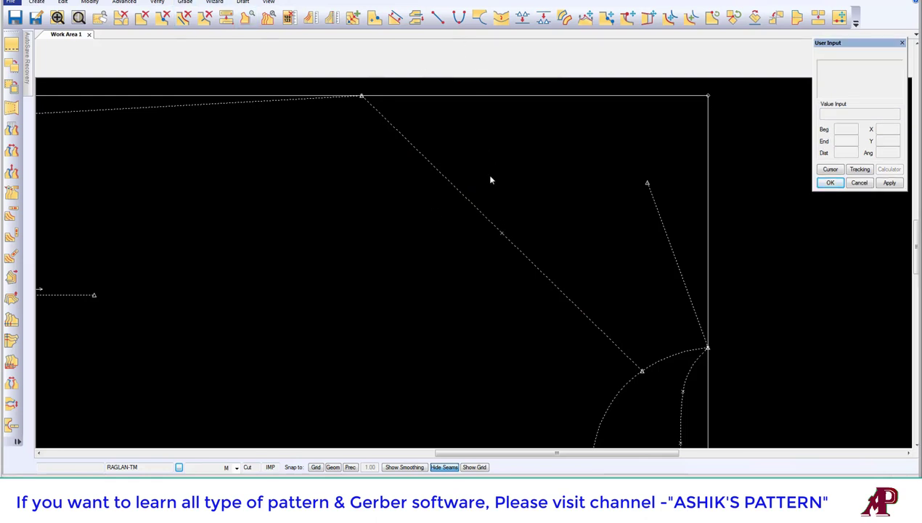
Step: Draw two bulged 2-point curves: top corner to midpoint mark, then mark to armhole point
click(459, 16)
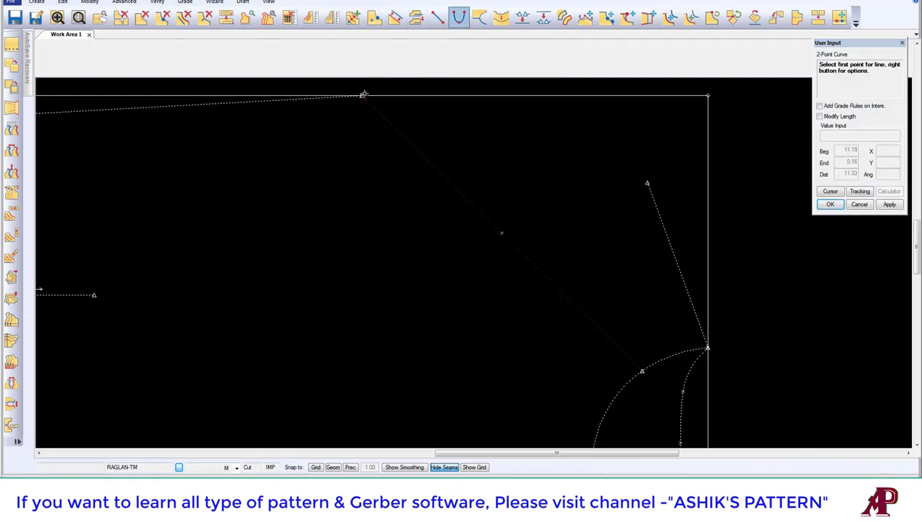
click(361, 96)
click(501, 232)
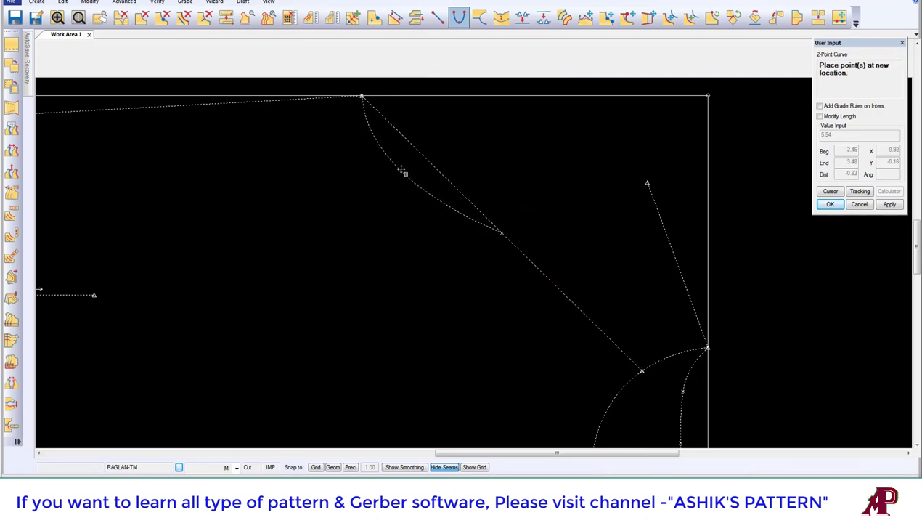
click(401, 169)
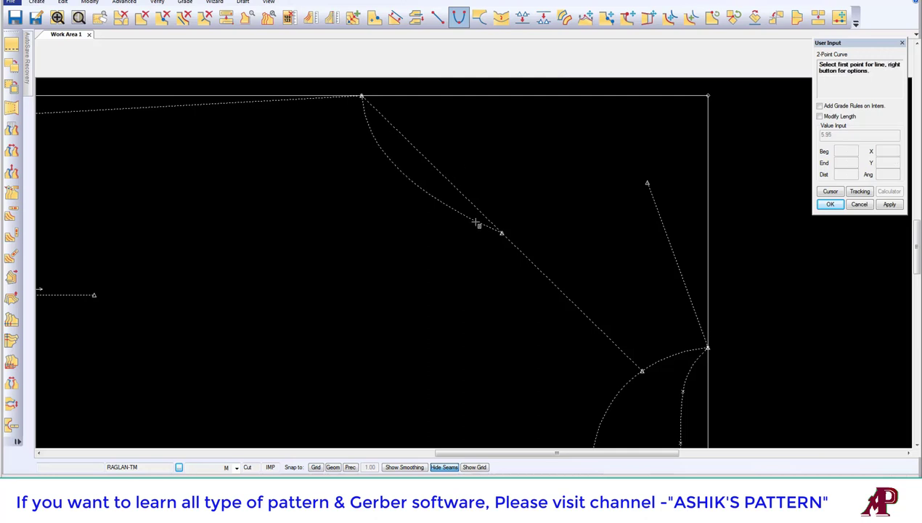
click(502, 232)
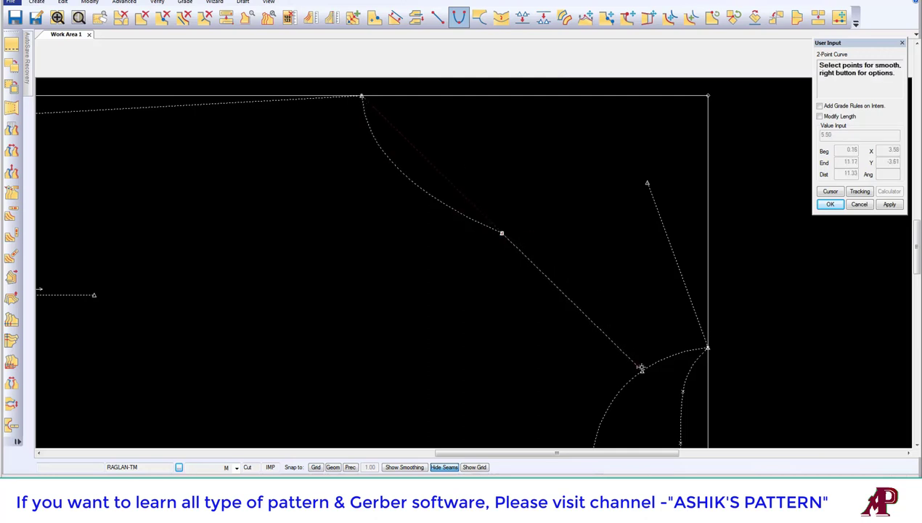
click(644, 371)
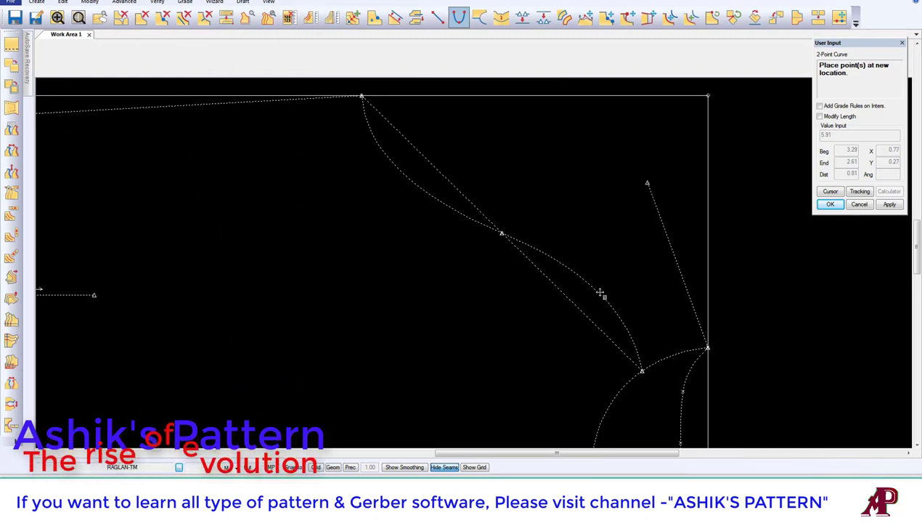
click(599, 292)
right_click(530, 172)
click(531, 168)
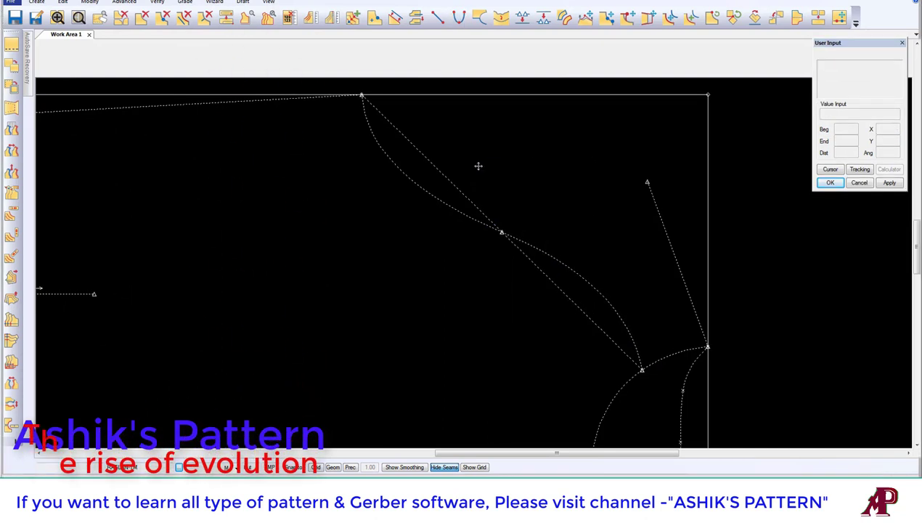
click(184, 16)
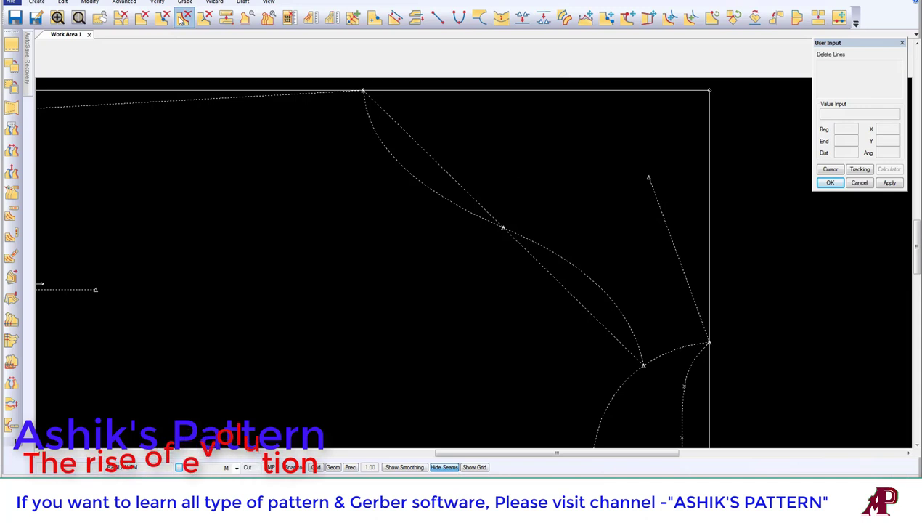
Step: Delete the straight diagonal guide line
right_click(493, 146)
click(531, 145)
scroll(531, 173, down, 2)
scroll(592, 262, down, 2)
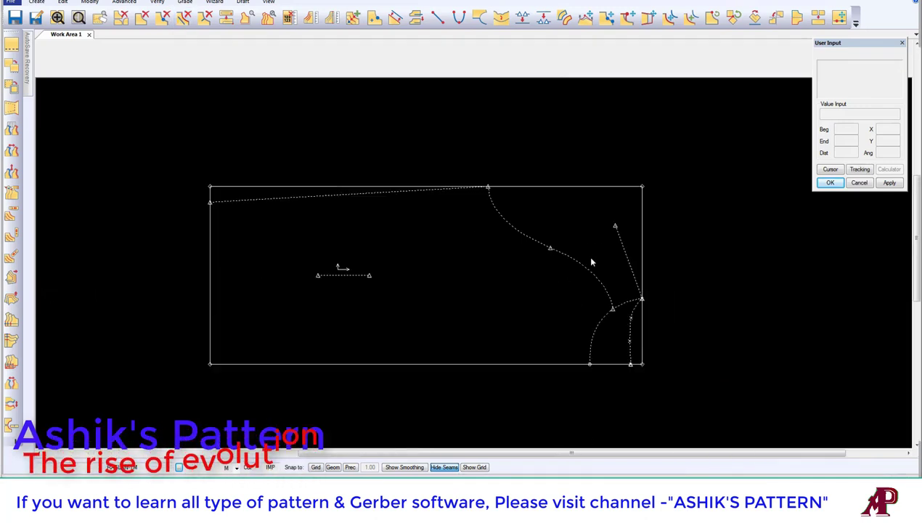
scroll(592, 262, up, 2)
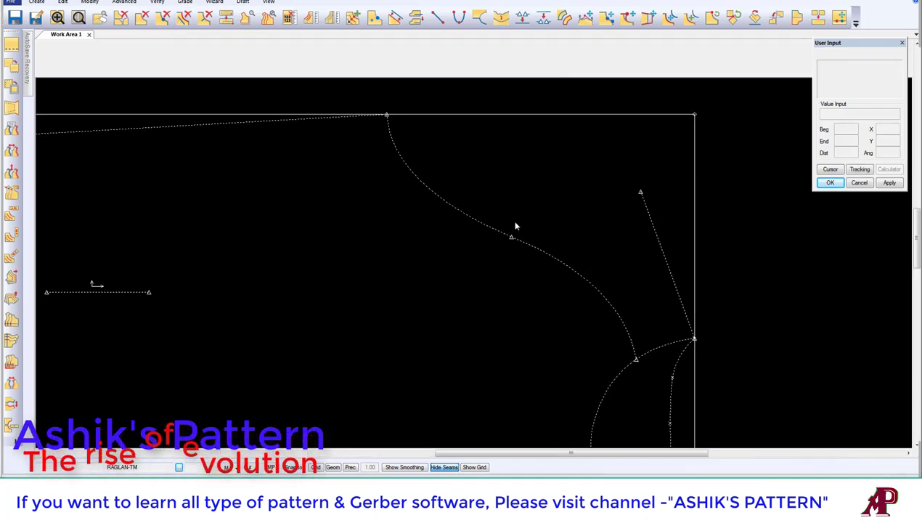
Step: Combine the two curve halves into one continuous raglan curve
click(521, 16)
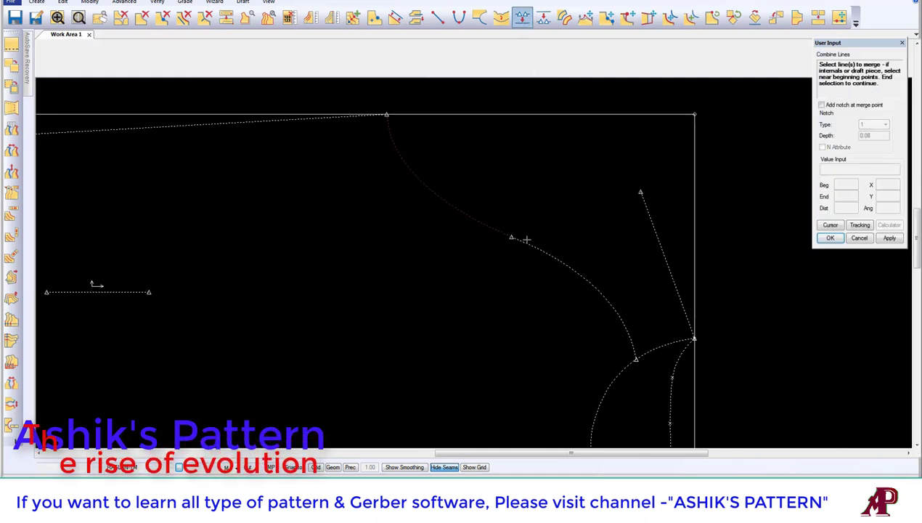
right_click(550, 217)
click(585, 226)
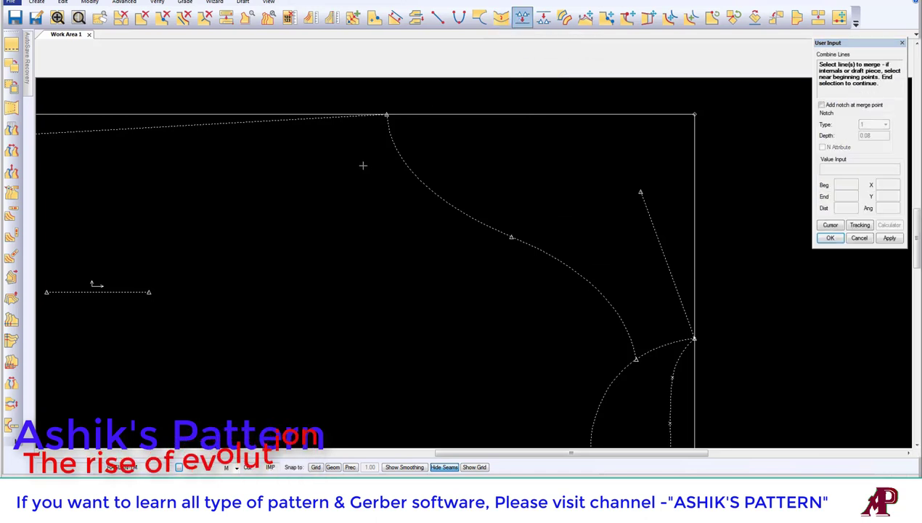
click(532, 225)
right_click(565, 184)
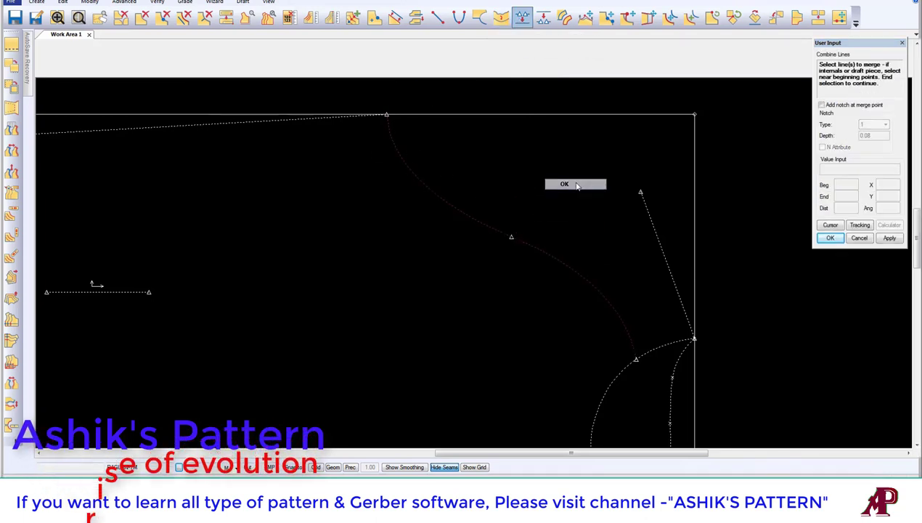
click(577, 186)
right_click(443, 154)
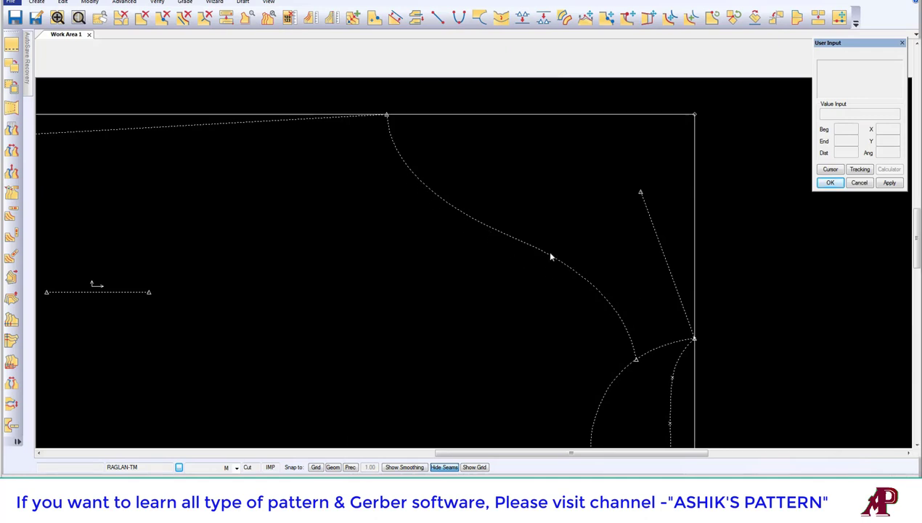
middle_drag(549, 260, 499, 241)
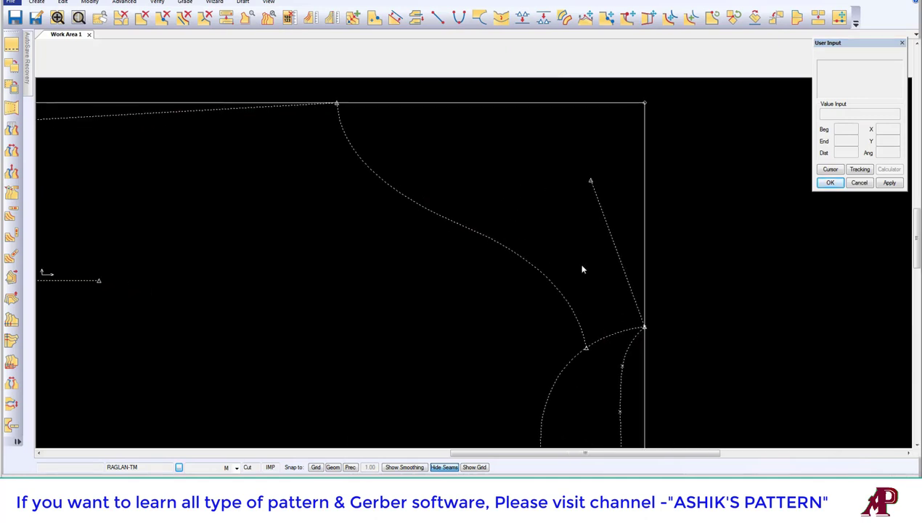
middle_drag(581, 269, 586, 273)
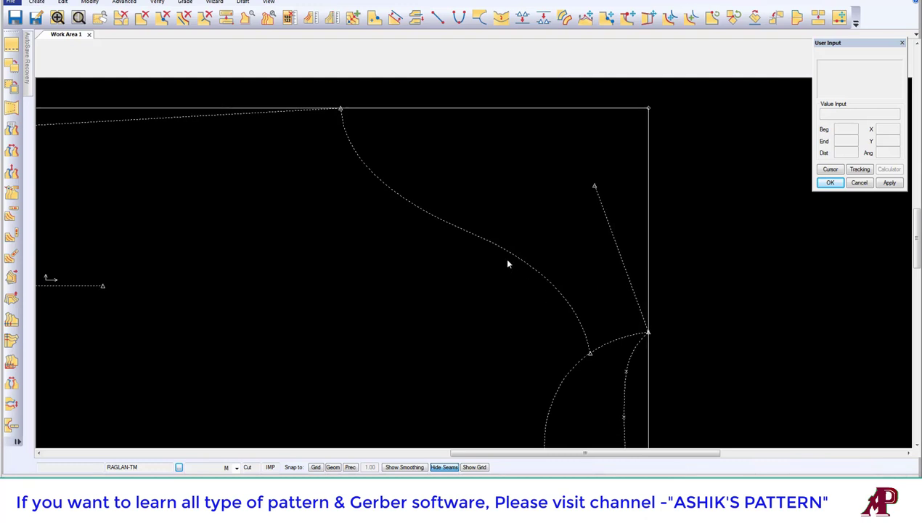
Step: Move a point near the middle of the raglan curve within a shortened range
click(586, 22)
right_click(469, 214)
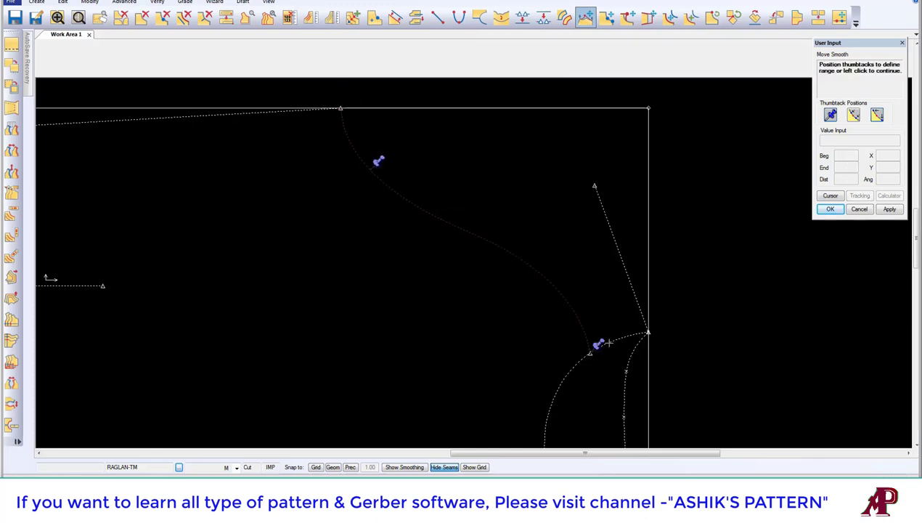
drag(609, 342, 535, 256)
click(465, 225)
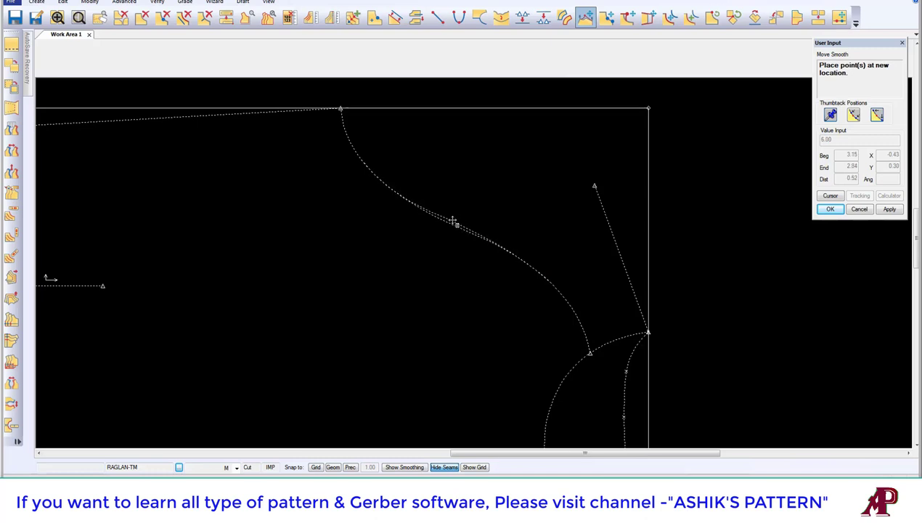
click(452, 220)
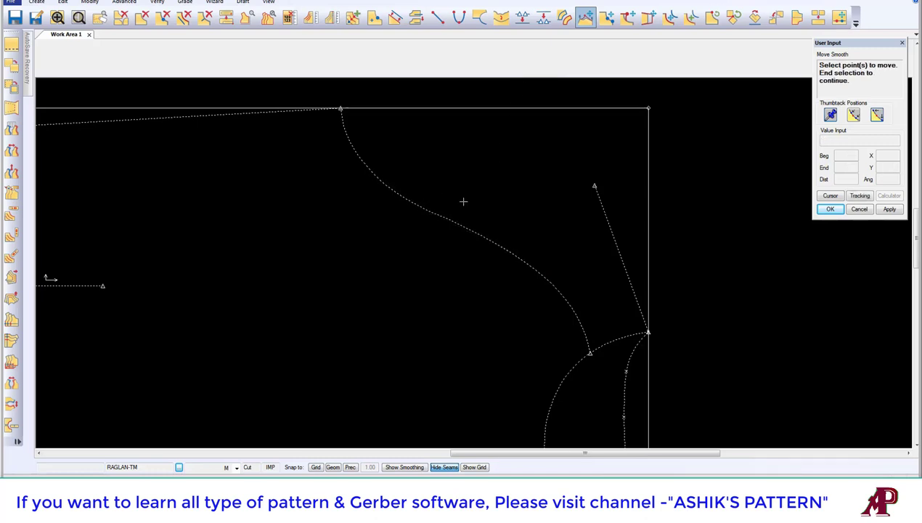
Step: Make three more small point moves near the curve's midpoint to refine the S-shape
click(448, 220)
right_click(448, 221)
click(449, 222)
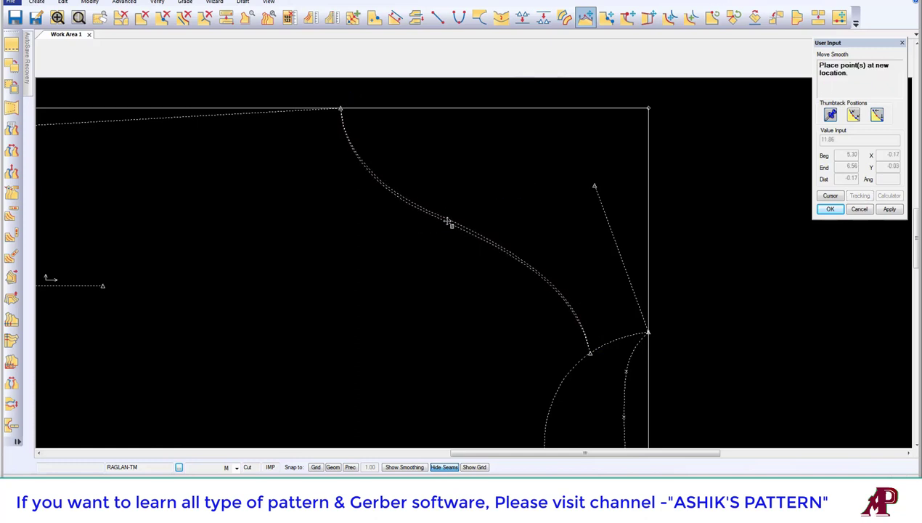
click(448, 221)
click(452, 220)
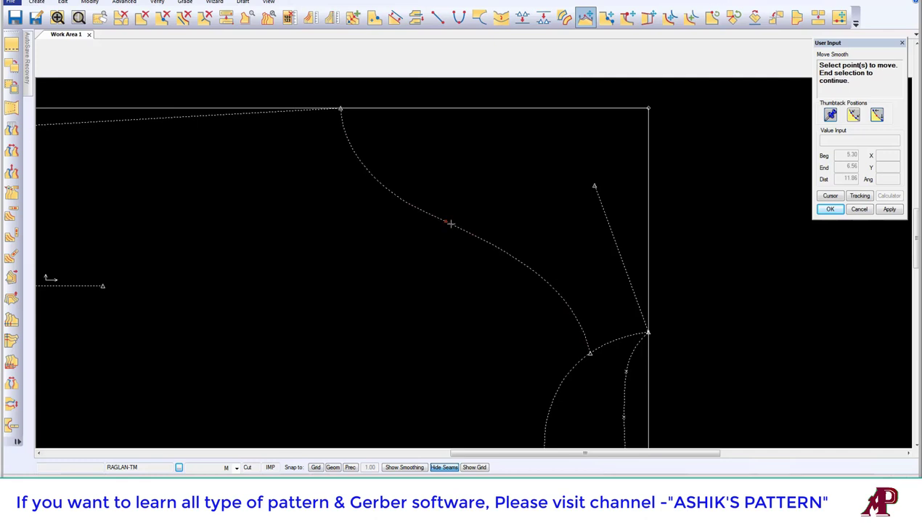
right_click(448, 221)
click(443, 221)
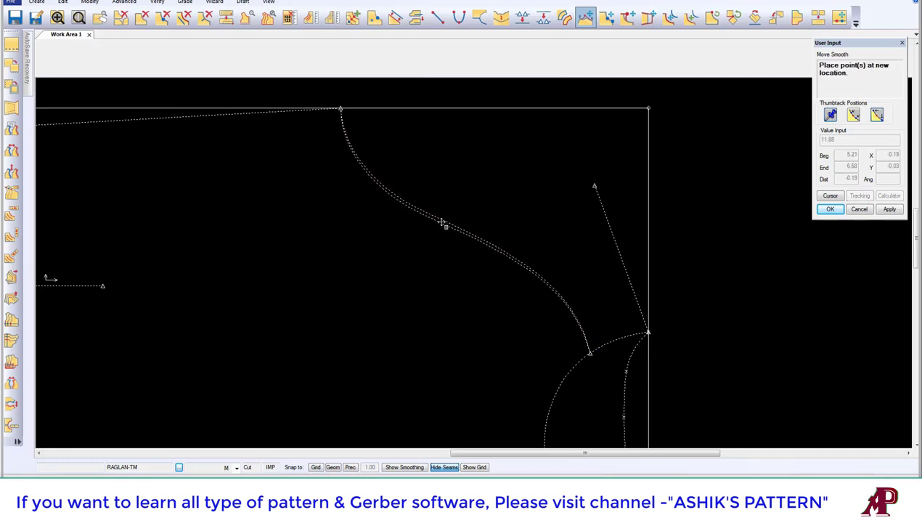
click(443, 222)
click(474, 236)
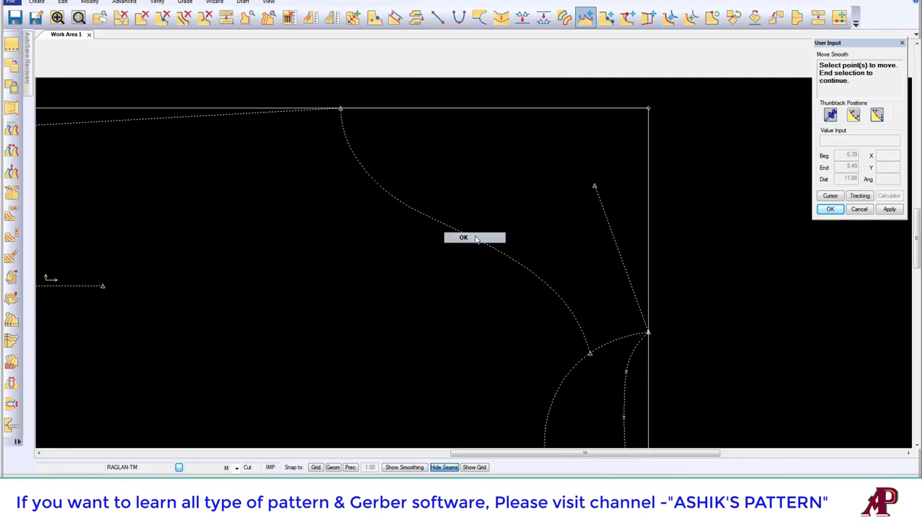
right_click(472, 237)
click(470, 236)
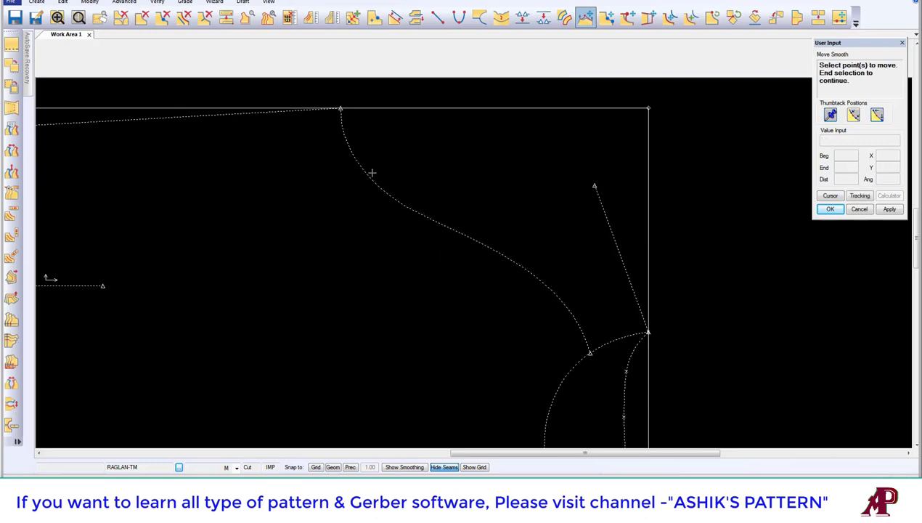
Step: Smooth the raglan curve from near the top edge to the armhole point, factor 0.005
click(522, 17)
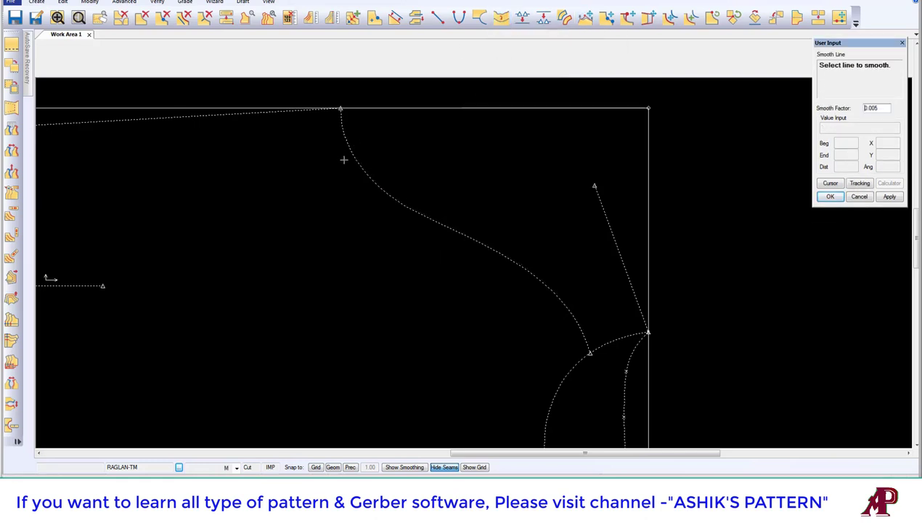
click(347, 145)
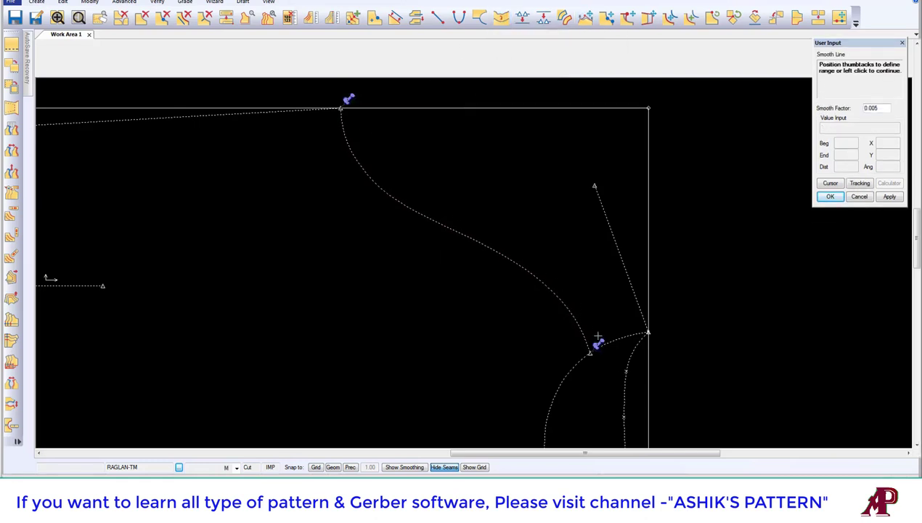
mouse_move(599, 347)
mouse_down()
mouse_move(391, 227)
mouse_move(373, 209)
mouse_move(378, 166)
mouse_up()
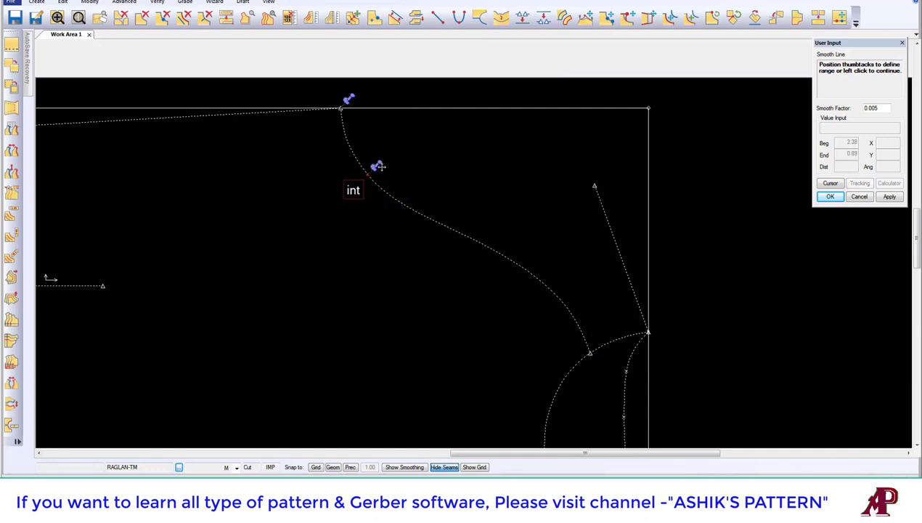
right_click(410, 137)
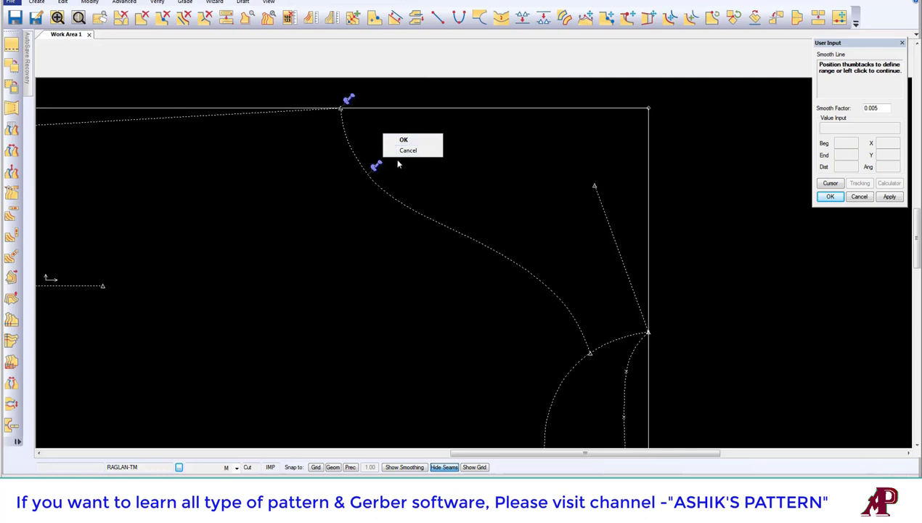
drag(374, 167, 419, 199)
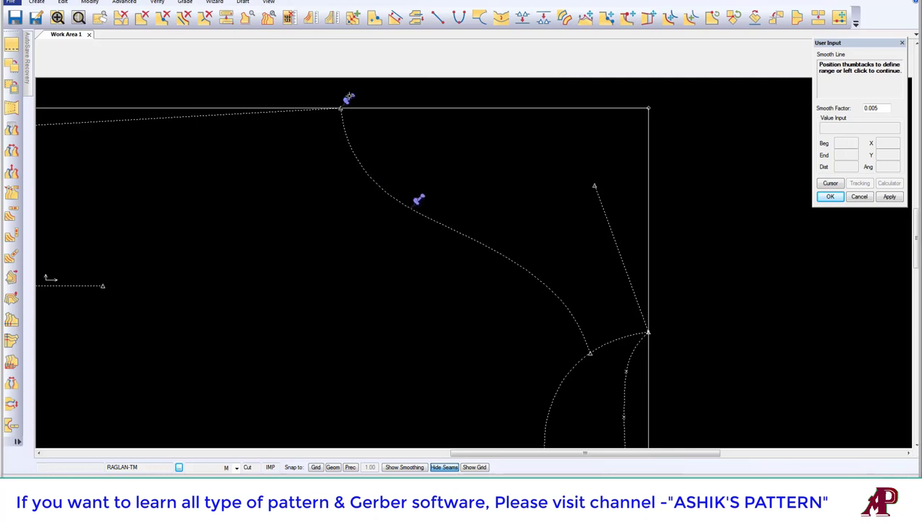
drag(349, 97, 361, 142)
mouse_move(419, 200)
mouse_down()
mouse_move(586, 316)
mouse_move(598, 344)
mouse_up()
right_click(528, 209)
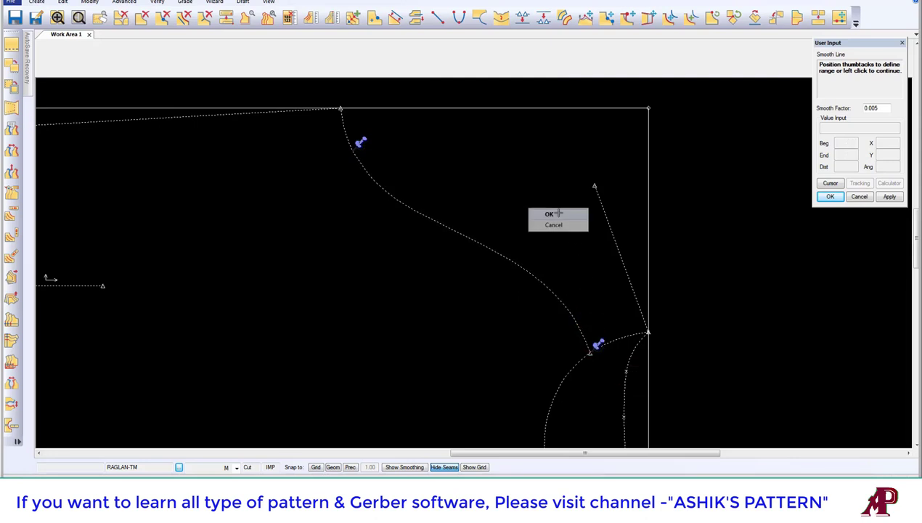
drag(357, 149, 455, 217)
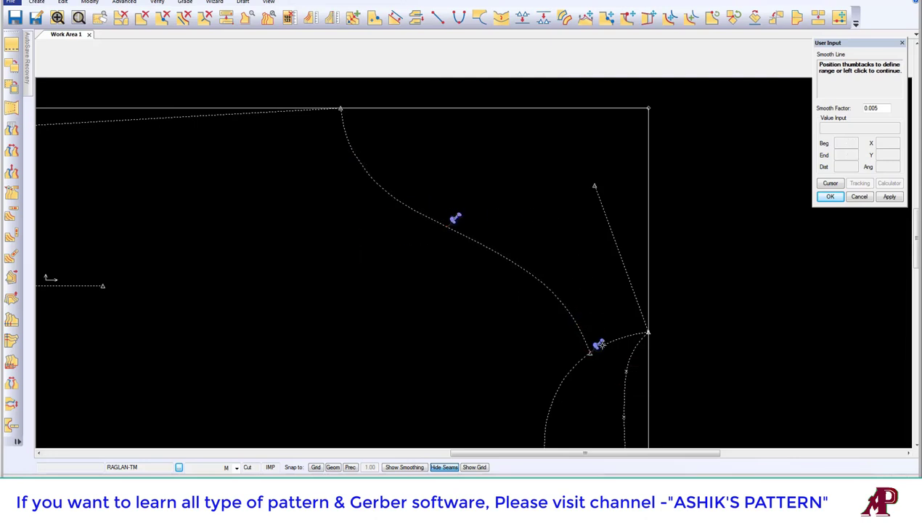
drag(599, 344, 597, 336)
drag(450, 225, 336, 150)
right_click(438, 155)
click(478, 173)
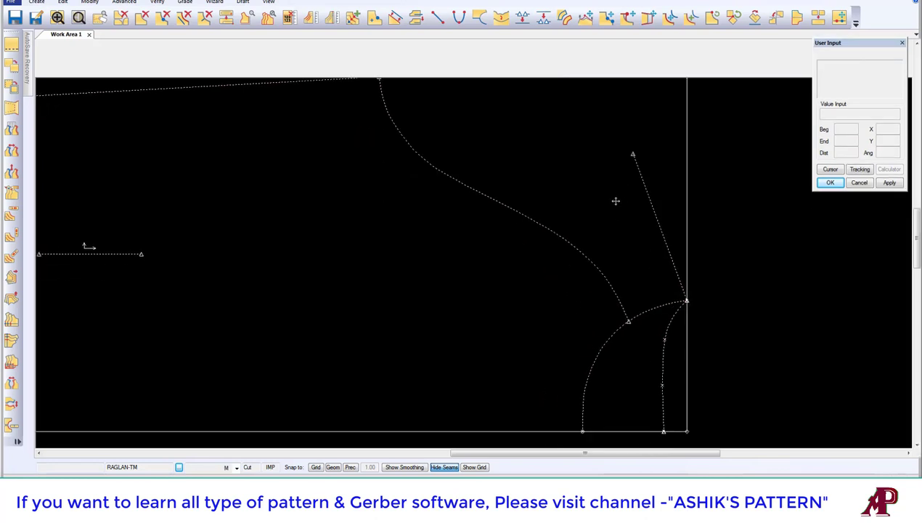
scroll(591, 208, down, 3)
scroll(572, 237, up, 2)
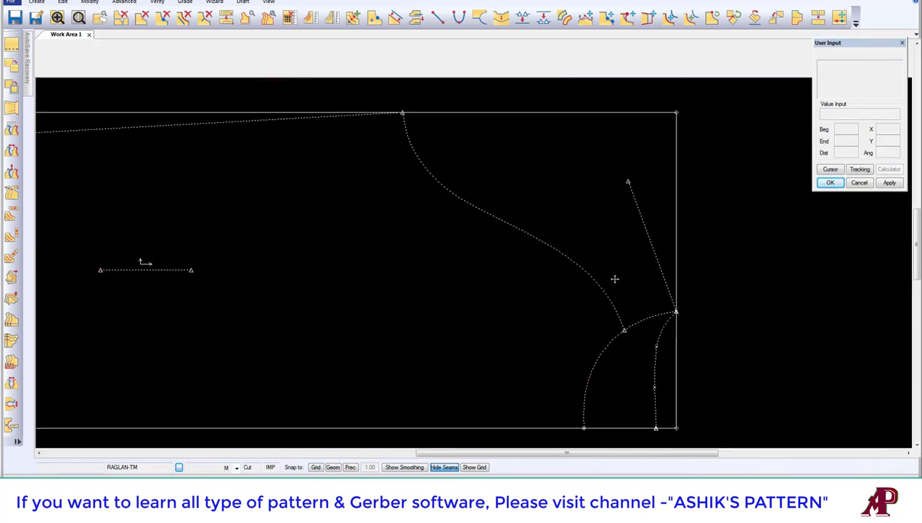
Step: Shift a point on the lower raglan curve near the armhole, then pick the curve for a grade point
click(585, 16)
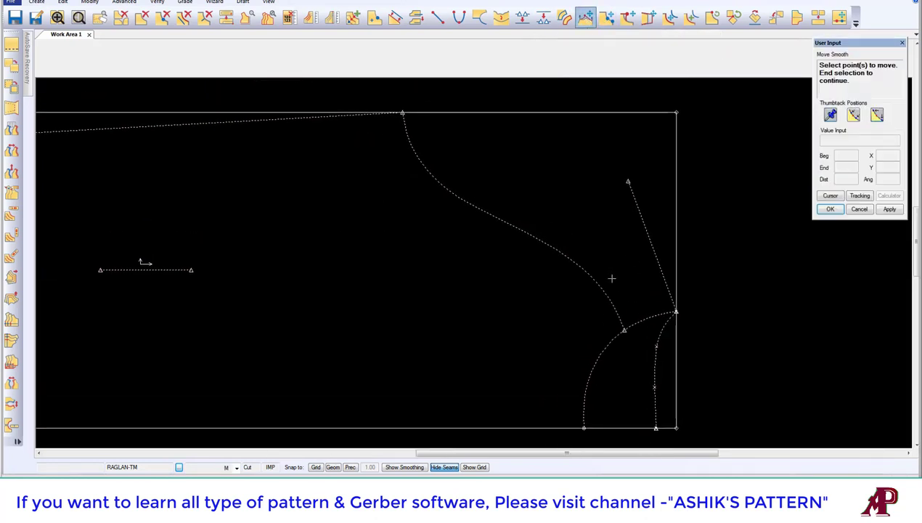
click(594, 270)
key(Return)
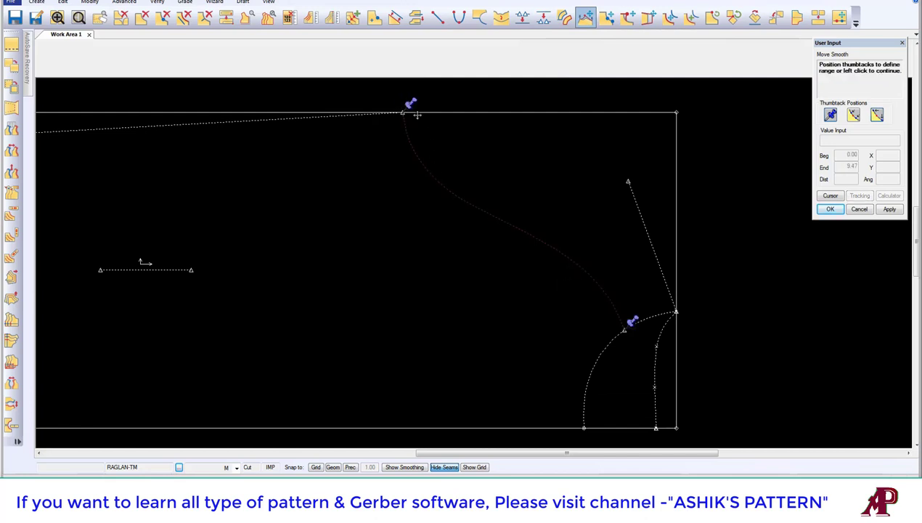
drag(417, 114, 486, 199)
click(590, 280)
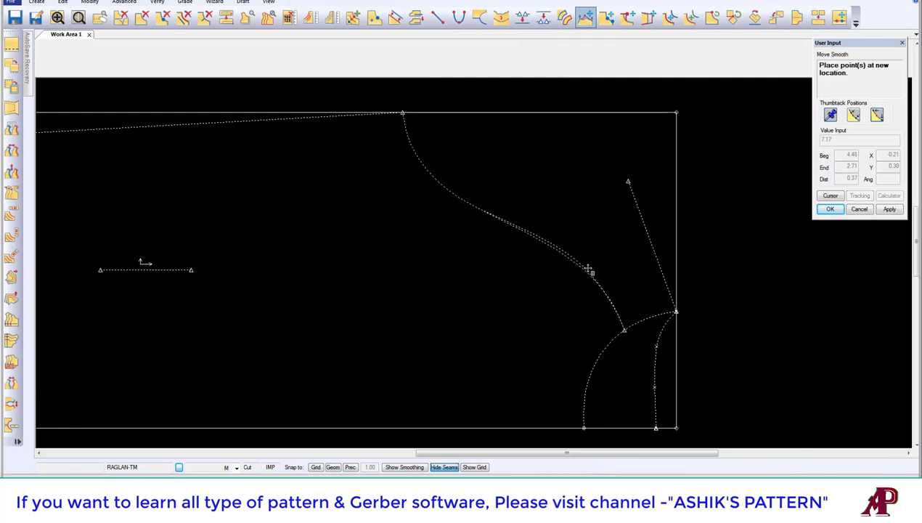
click(582, 253)
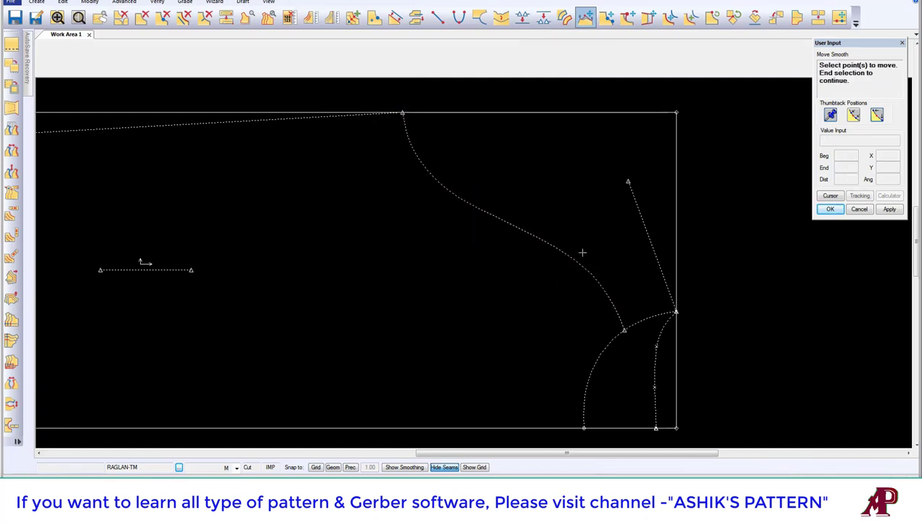
right_click(573, 216)
scroll(584, 229, down, 2)
scroll(598, 251, up, 2)
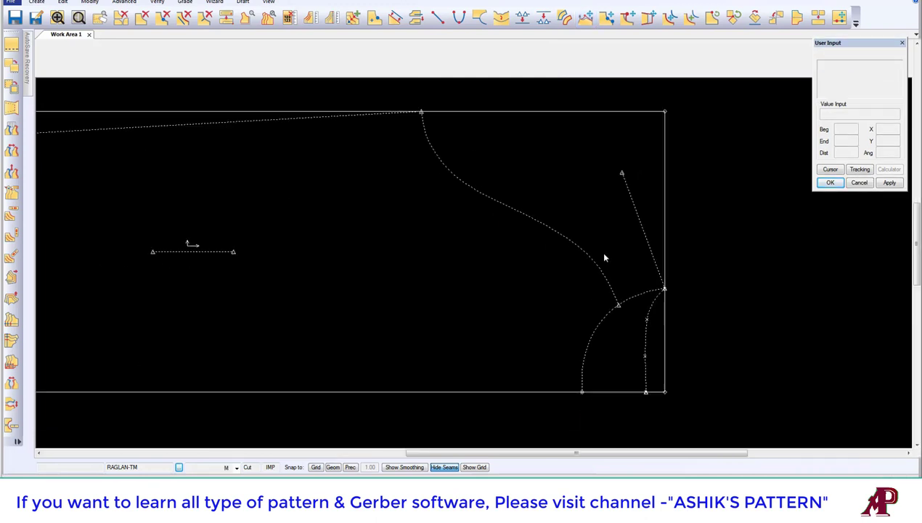
scroll(601, 298, up, 1)
scroll(545, 313, down, 1)
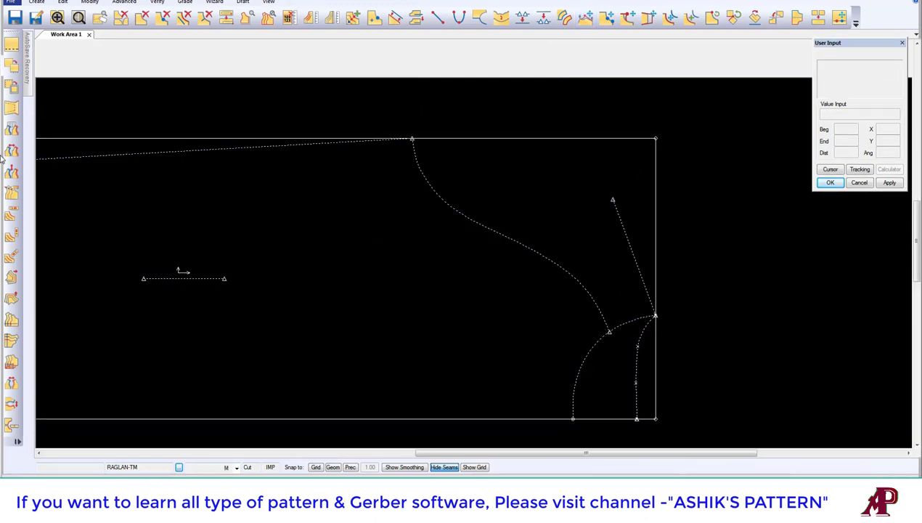
click(352, 17)
click(416, 147)
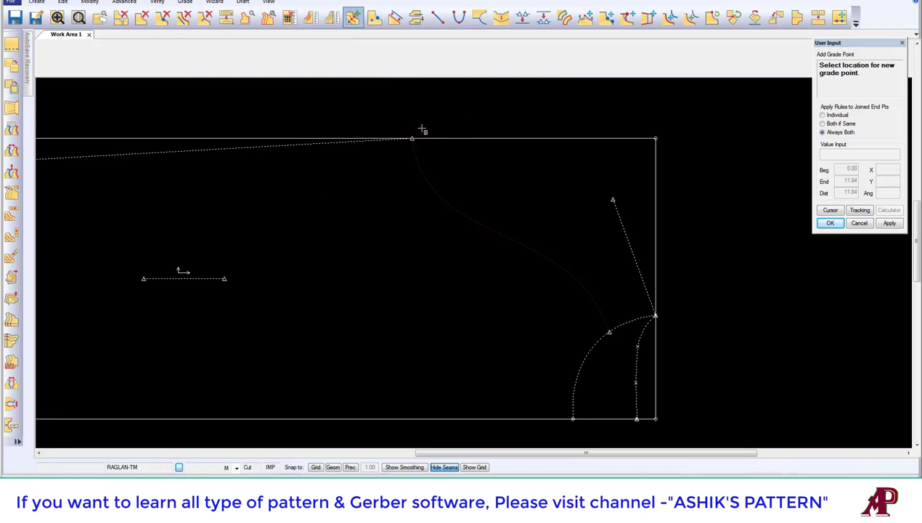
right_click(398, 112)
click(444, 116)
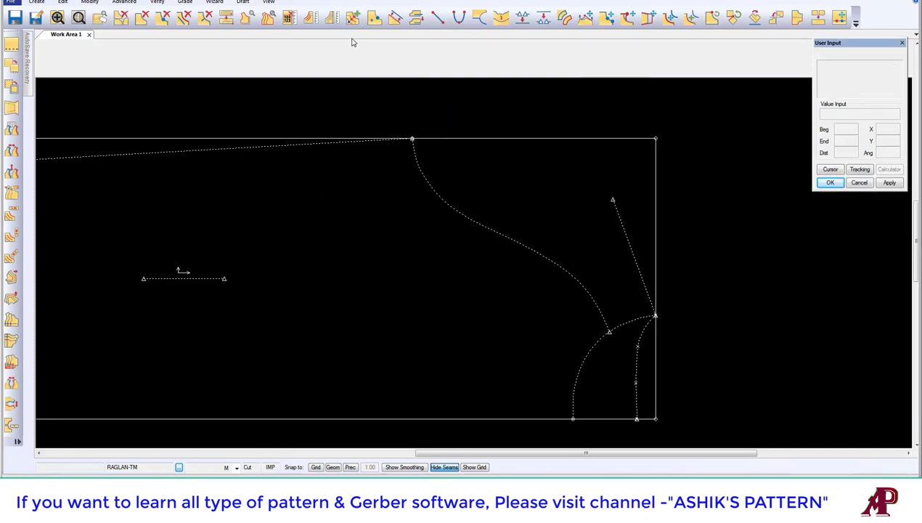
click(352, 17)
click(417, 149)
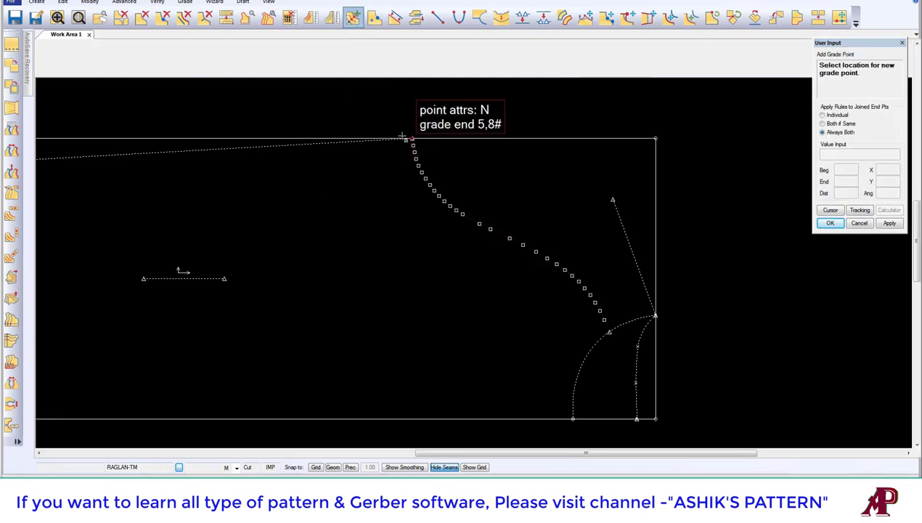
click(381, 140)
right_click(455, 94)
click(436, 98)
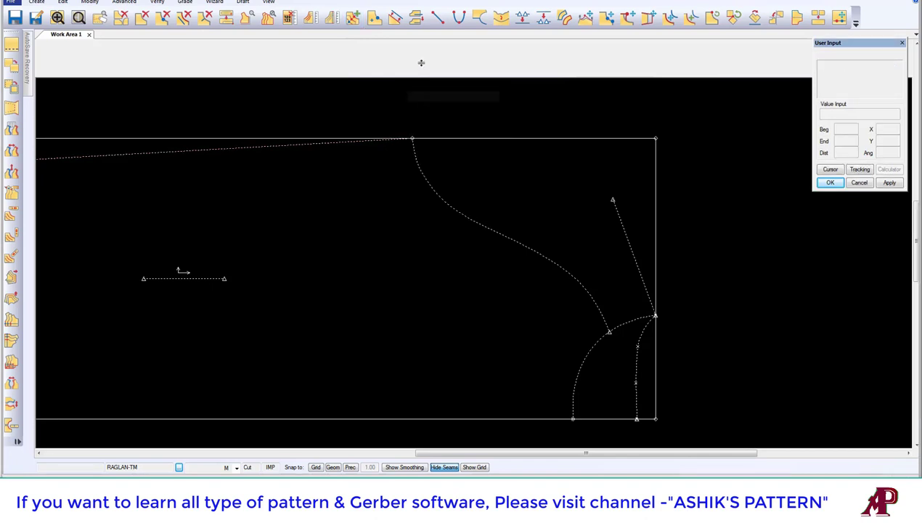
click(352, 17)
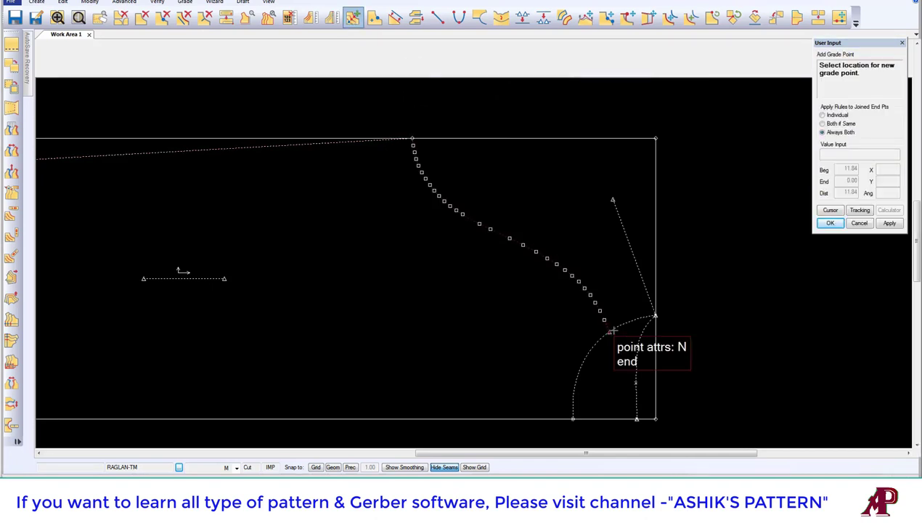
right_click(561, 218)
click(558, 223)
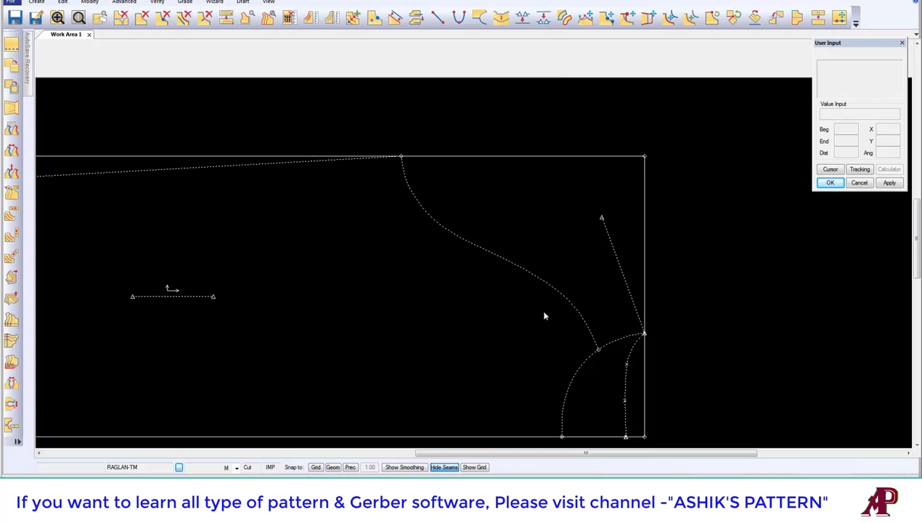
middle_drag(544, 316, 537, 302)
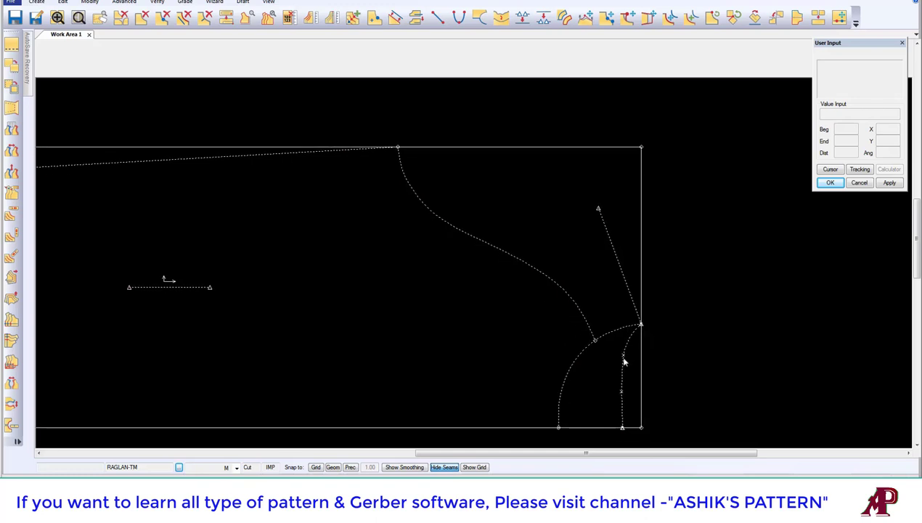
middle_drag(620, 370, 632, 307)
scroll(618, 348, up, 2)
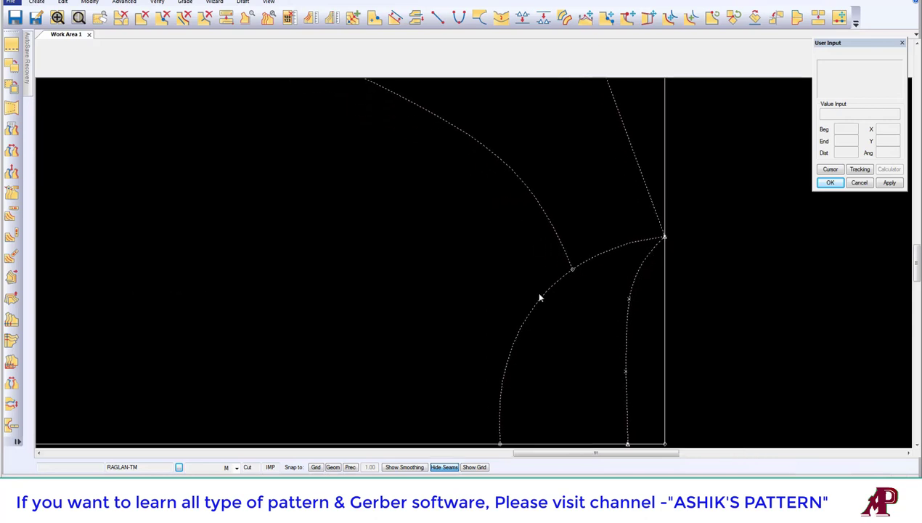
middle_drag(614, 353, 616, 352)
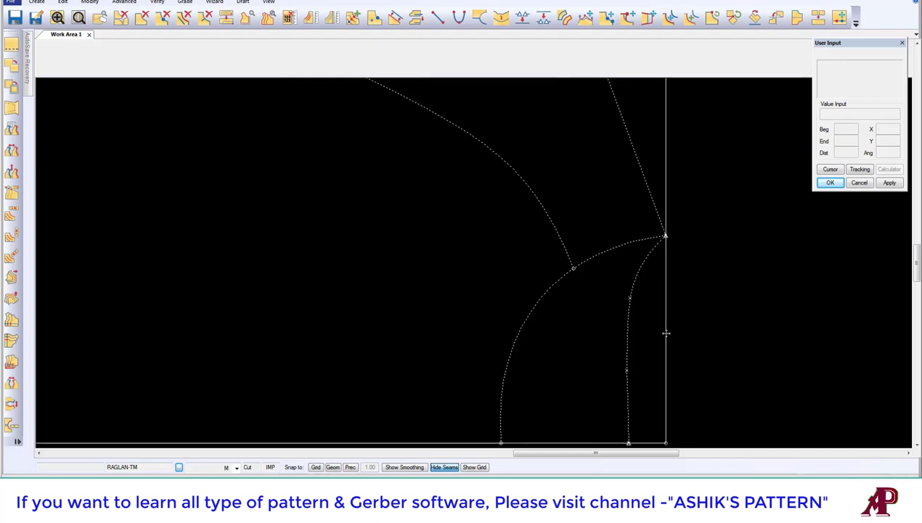
scroll(633, 304, down, 1)
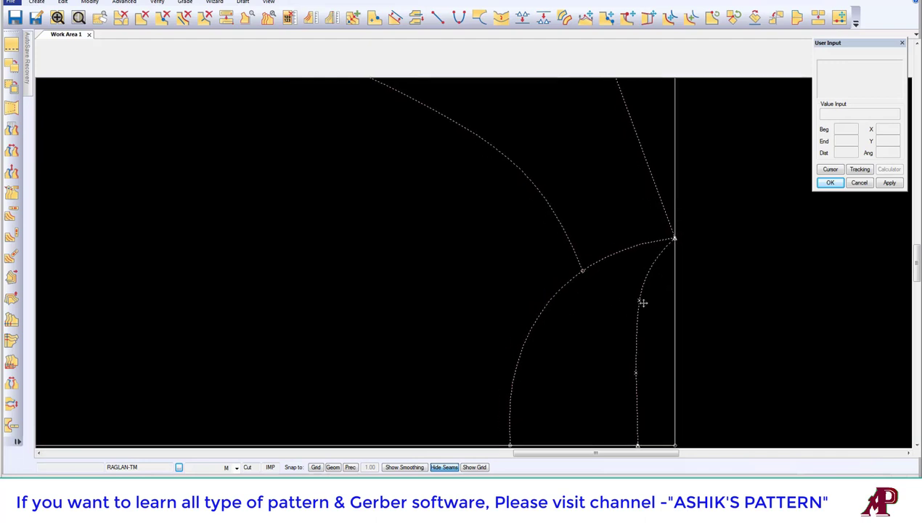
scroll(642, 302, down, 3)
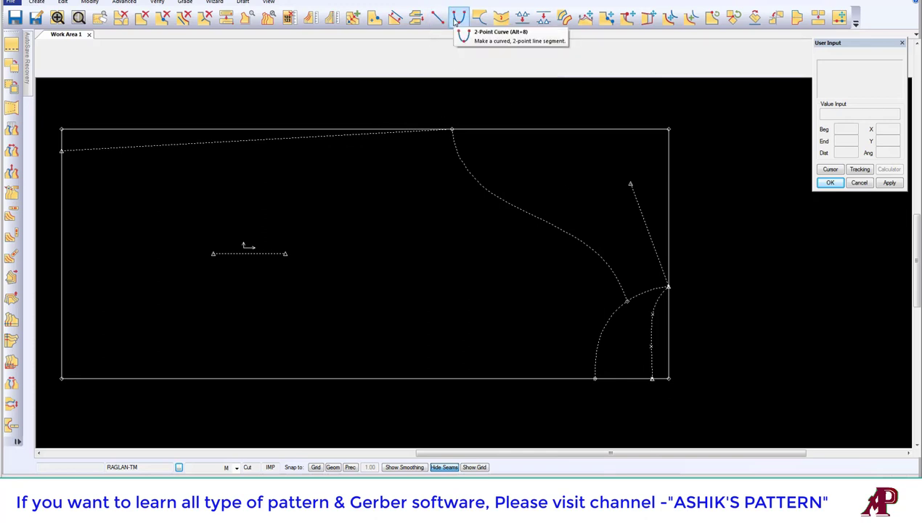
Step: Draw a straight line from the raglan curve's top to its lower armhole point
click(437, 16)
click(452, 127)
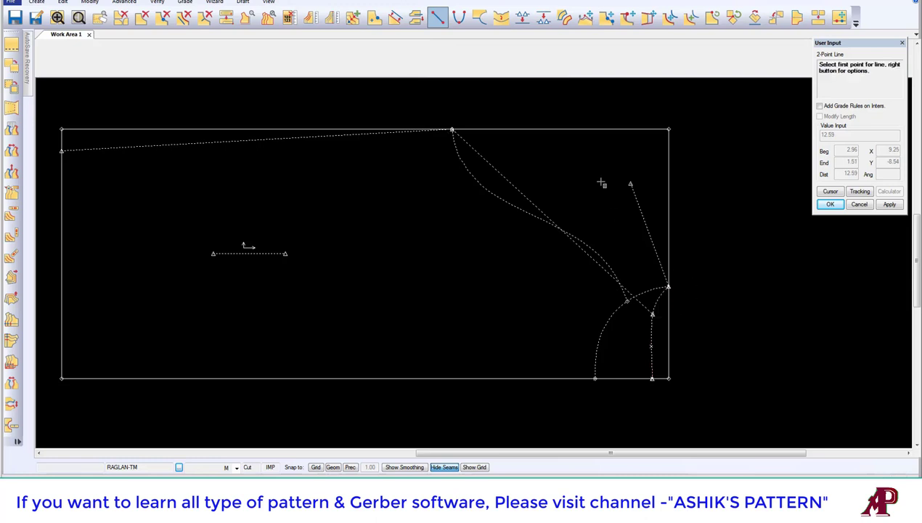
right_click(538, 177)
click(582, 193)
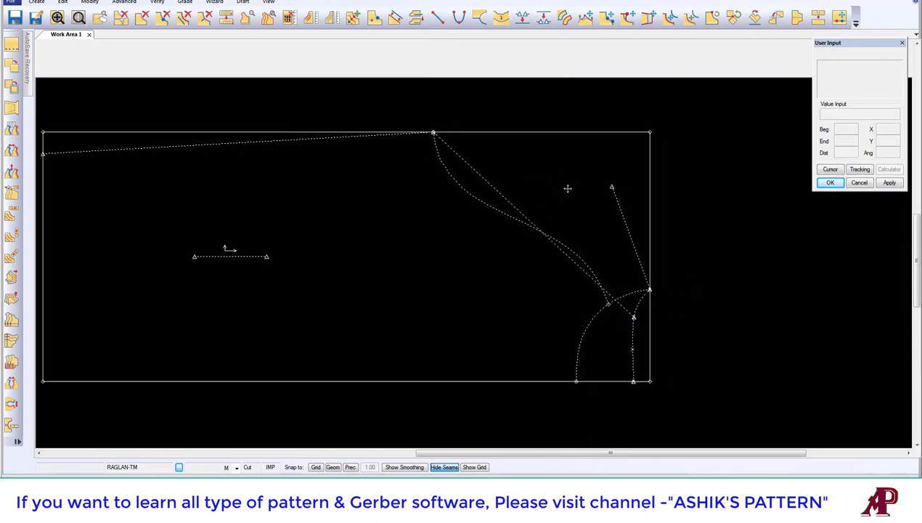
Step: Add a proportional mark point at the middle of the straight guide line
click(37, 2)
click(21, 23)
right_click(190, 178)
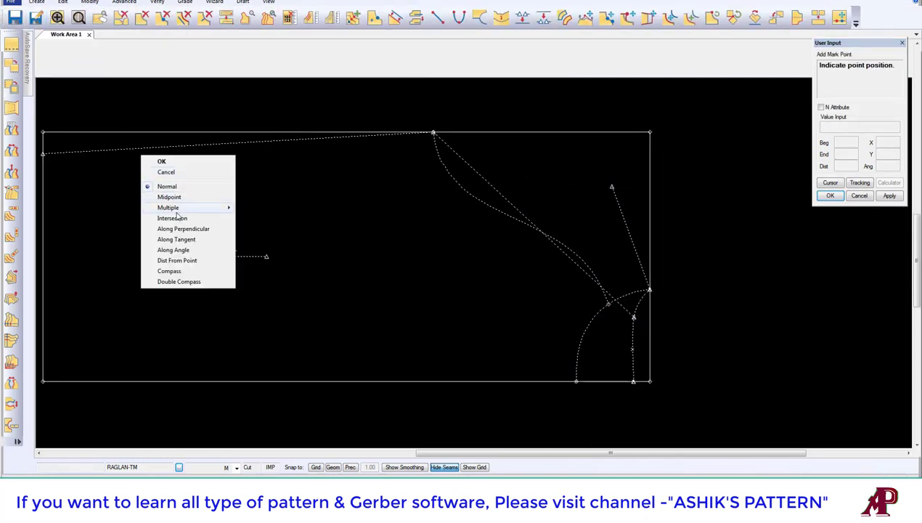
mouse_move(168, 208)
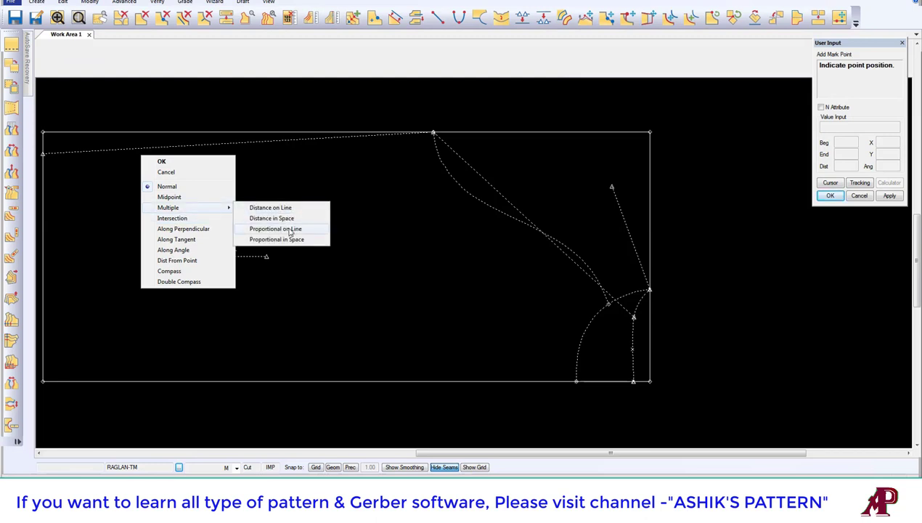
click(291, 229)
click(498, 196)
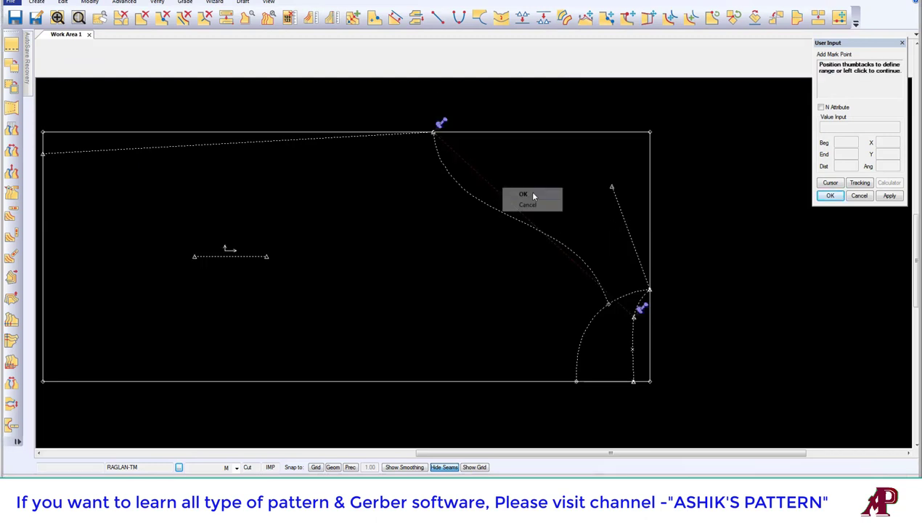
right_click(531, 197)
click(526, 194)
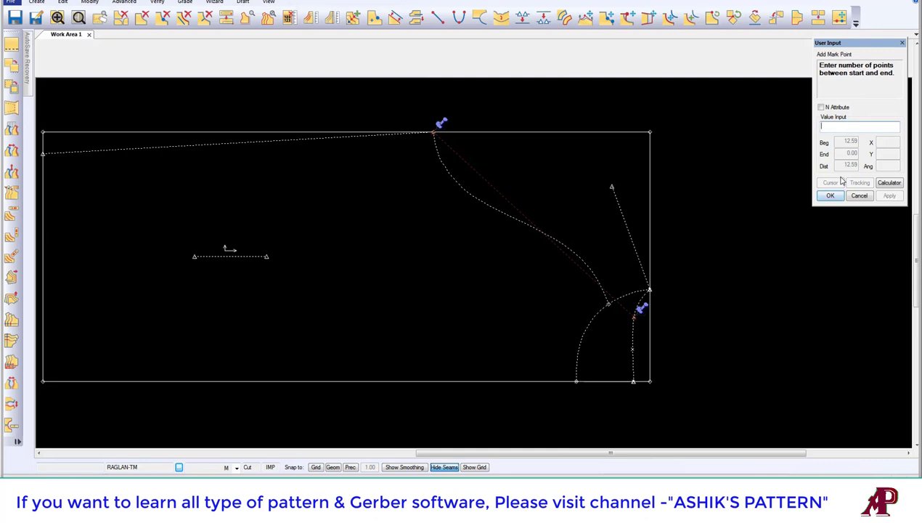
key(Return)
click(541, 194)
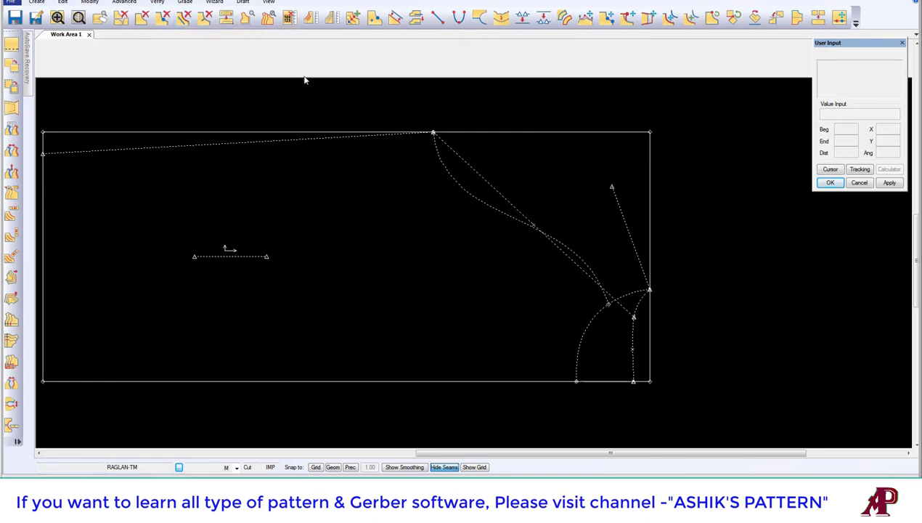
click(183, 17)
Step: Delete the straight diagonal guide line
click(472, 176)
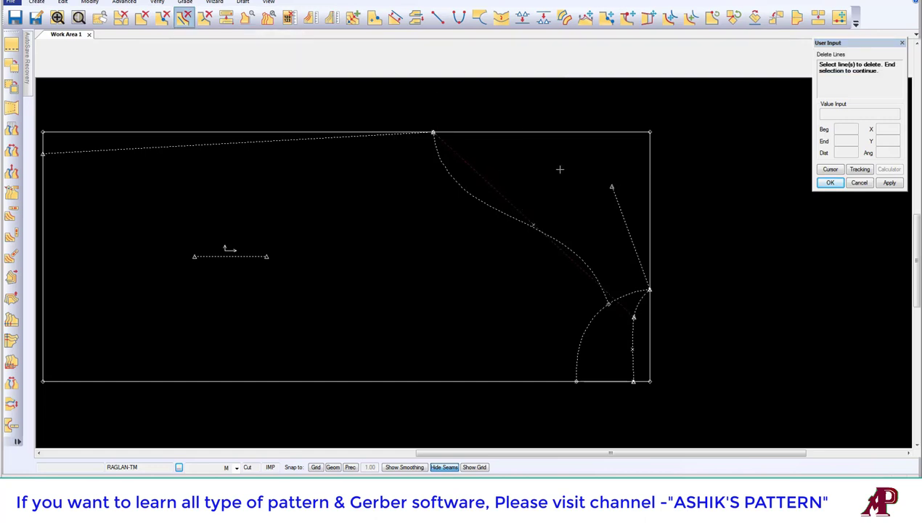
right_click(523, 163)
click(534, 168)
right_click(433, 158)
click(443, 165)
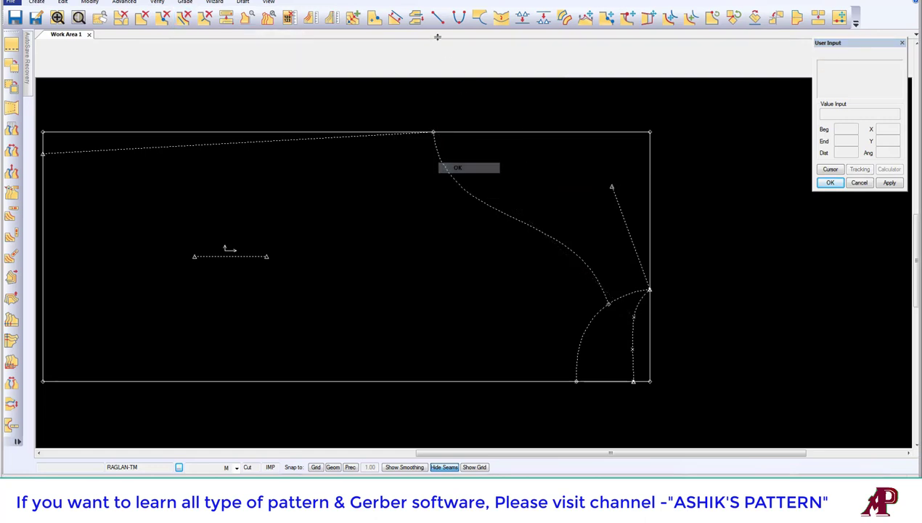
Step: Offset the raglan curve evenly to one side to create a parallel curve
click(394, 16)
click(498, 204)
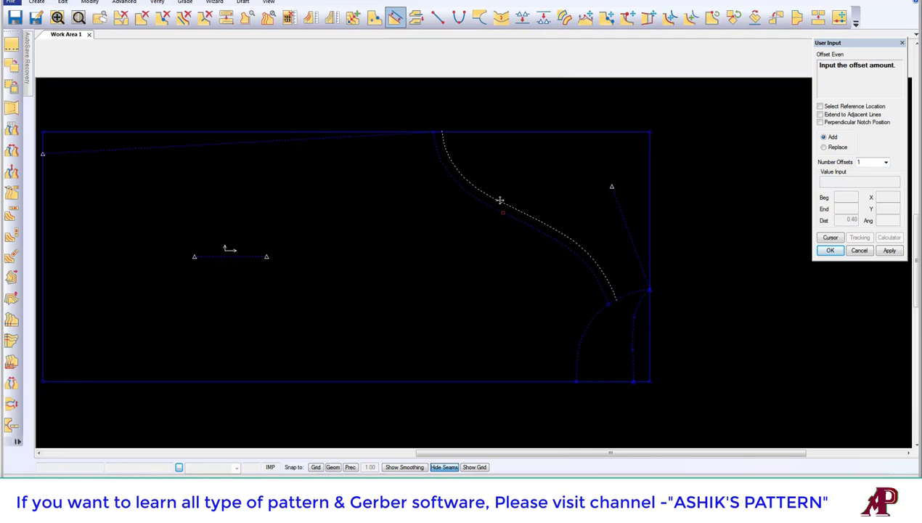
click(499, 201)
text(2)
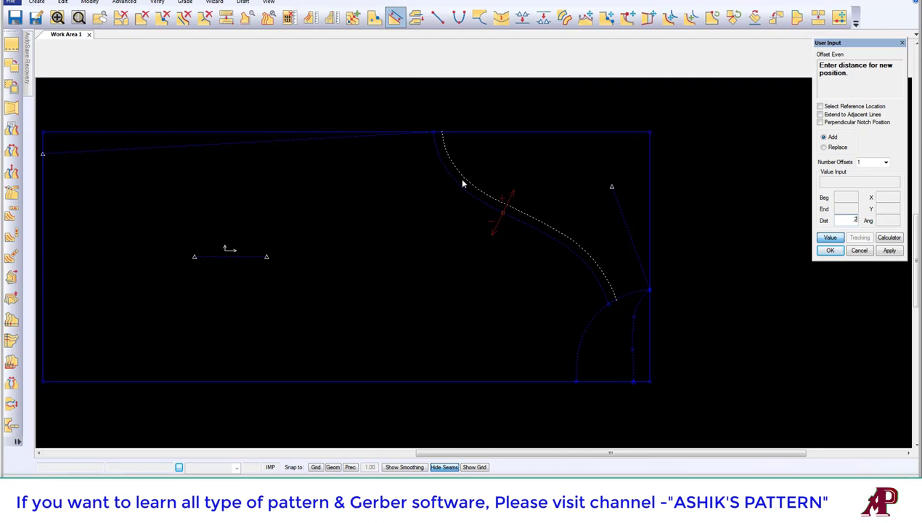
key(Return)
right_click(476, 158)
Step: With Move Smooth and snapping on, place the offset curve's top point on the raglan curve's top
click(477, 159)
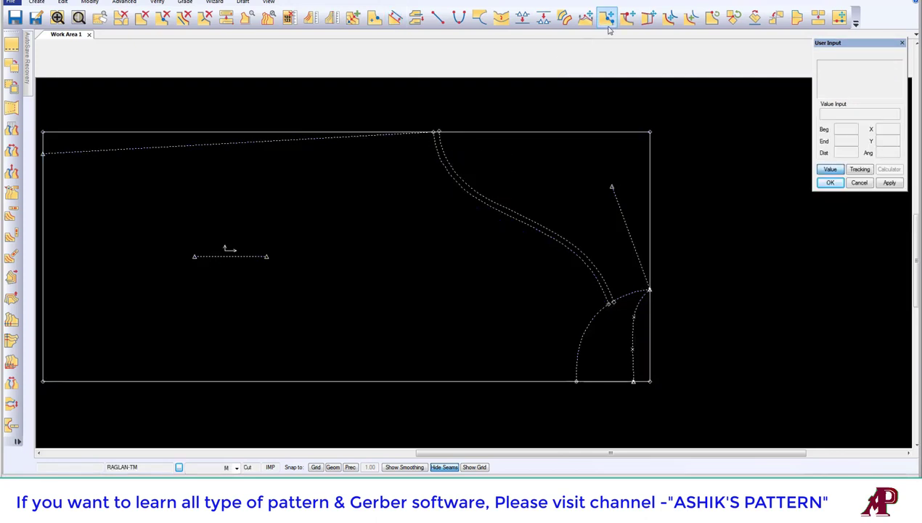
click(585, 16)
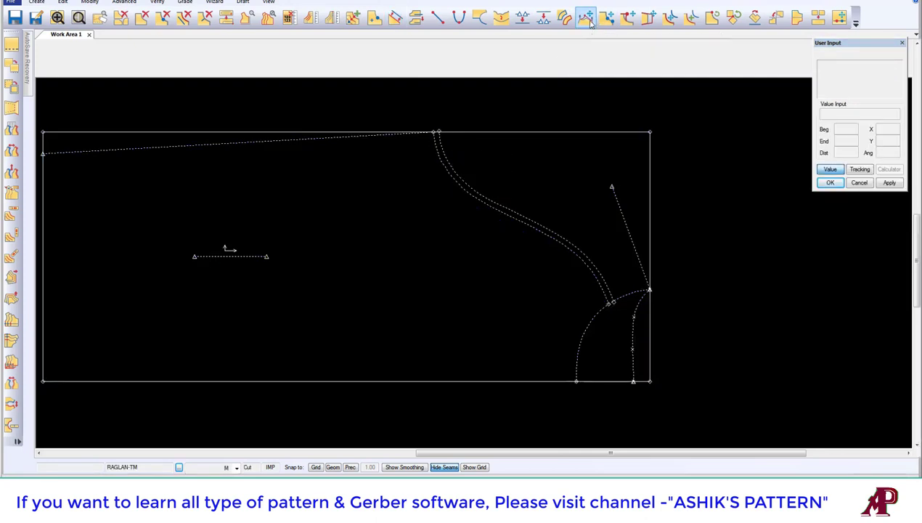
right_click(498, 122)
click(610, 187)
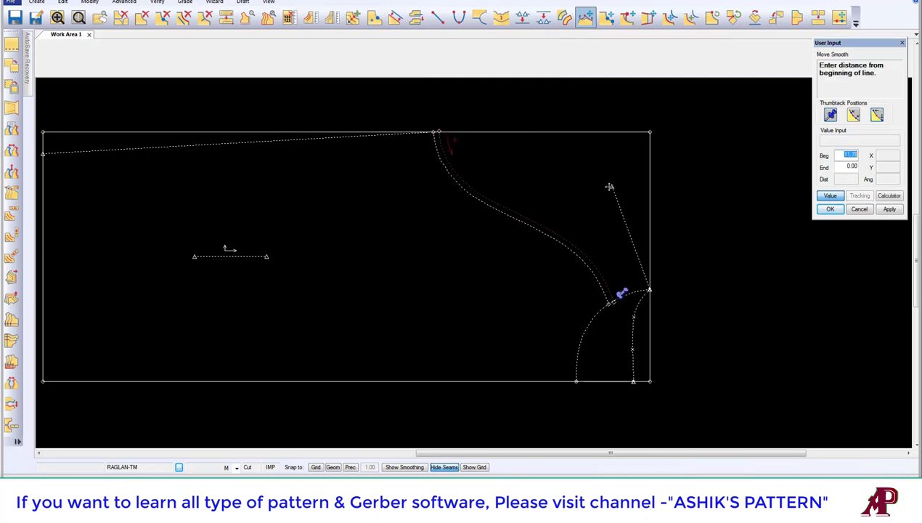
click(829, 195)
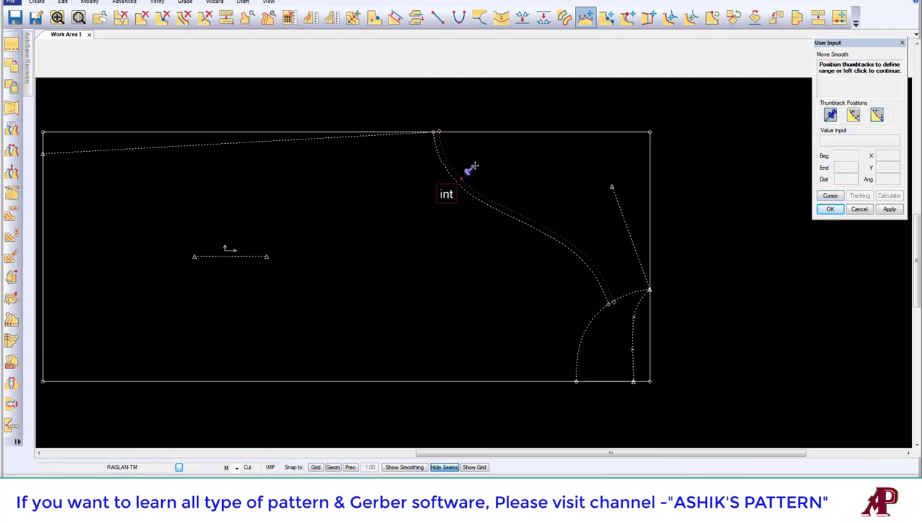
scroll(446, 134, up, 2)
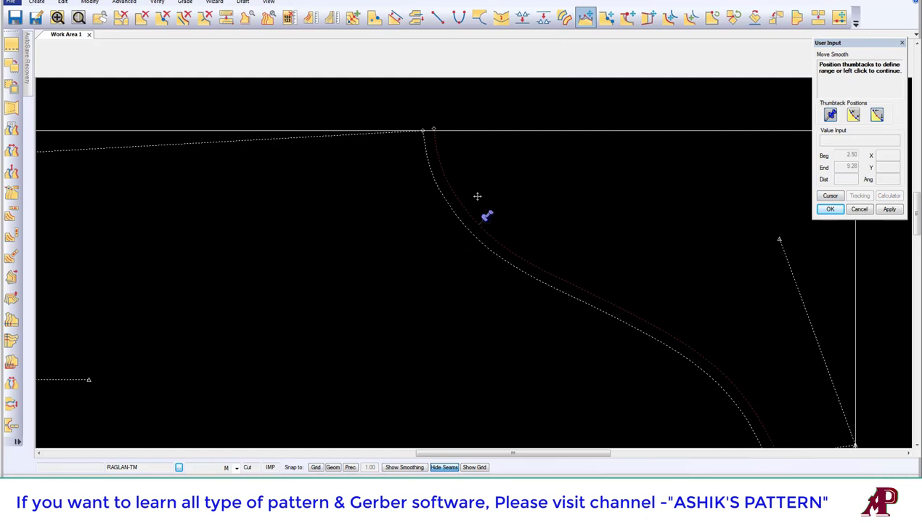
click(463, 165)
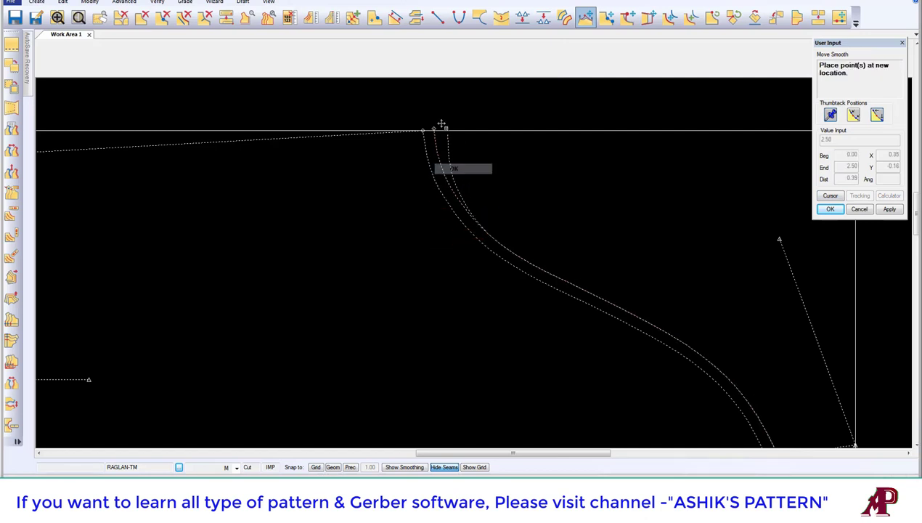
scroll(421, 134, up, 1)
scroll(424, 127, up, 1)
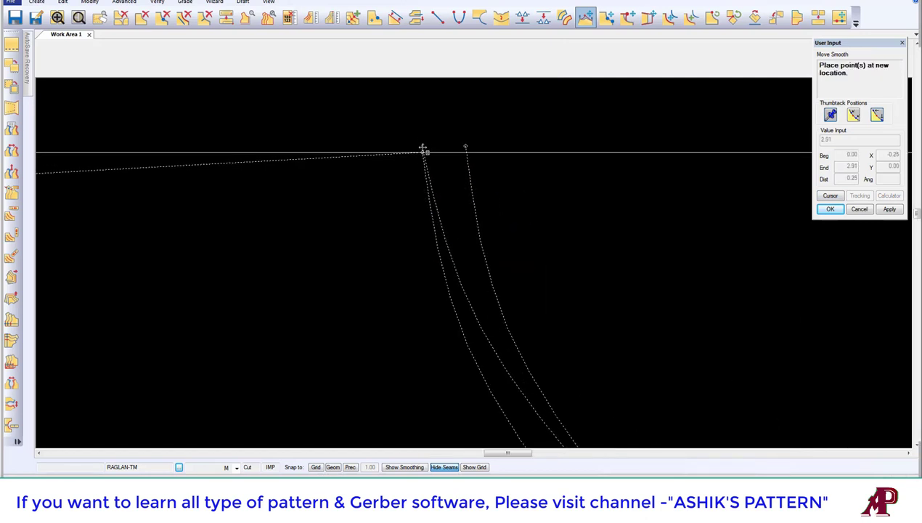
scroll(423, 149, up, 1)
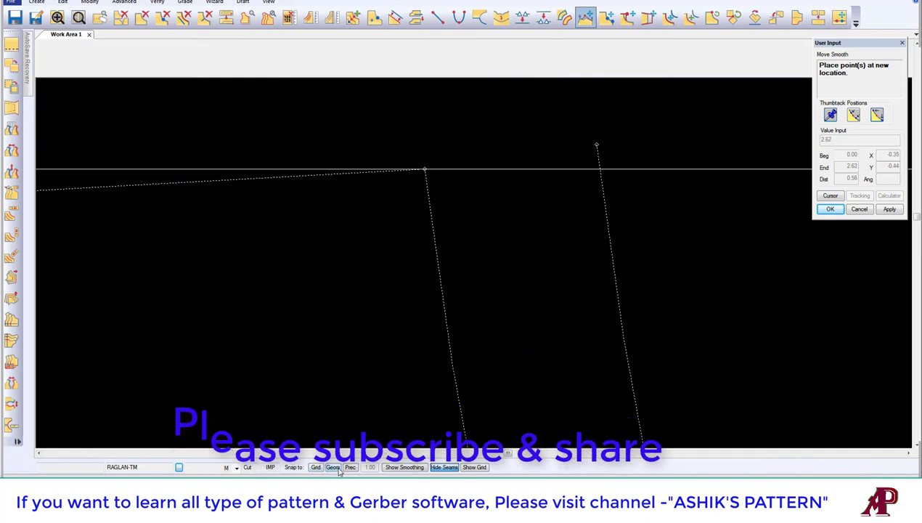
click(337, 468)
click(335, 468)
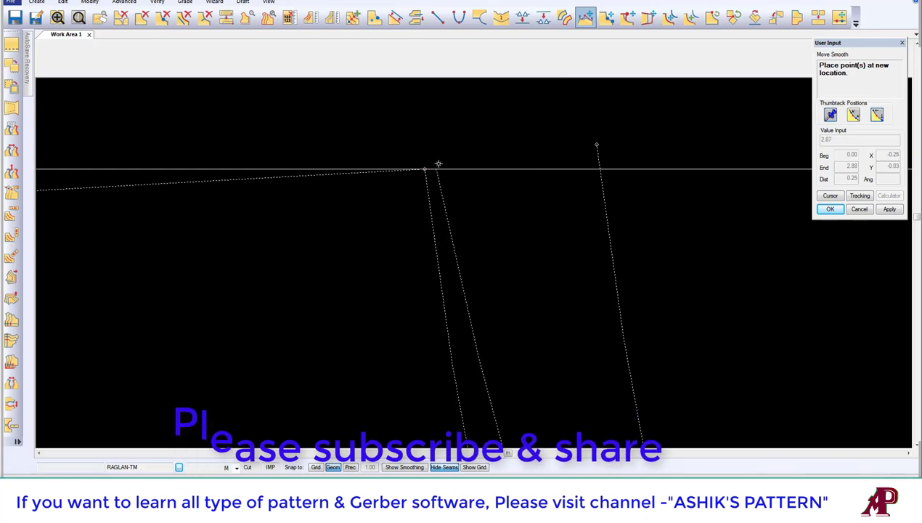
click(427, 170)
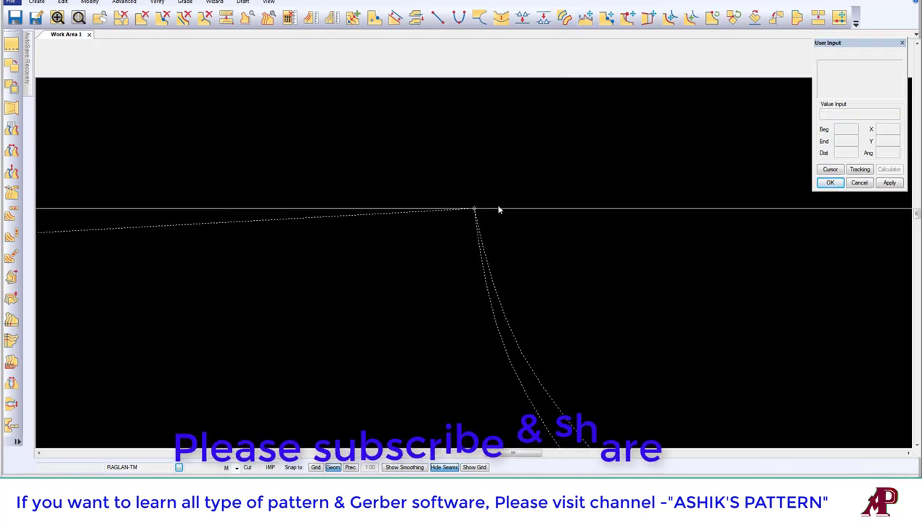
Step: Move the offset curve's lower end onto the marked point on the armhole curve
scroll(494, 216, up, 3)
scroll(398, 441, down, 2)
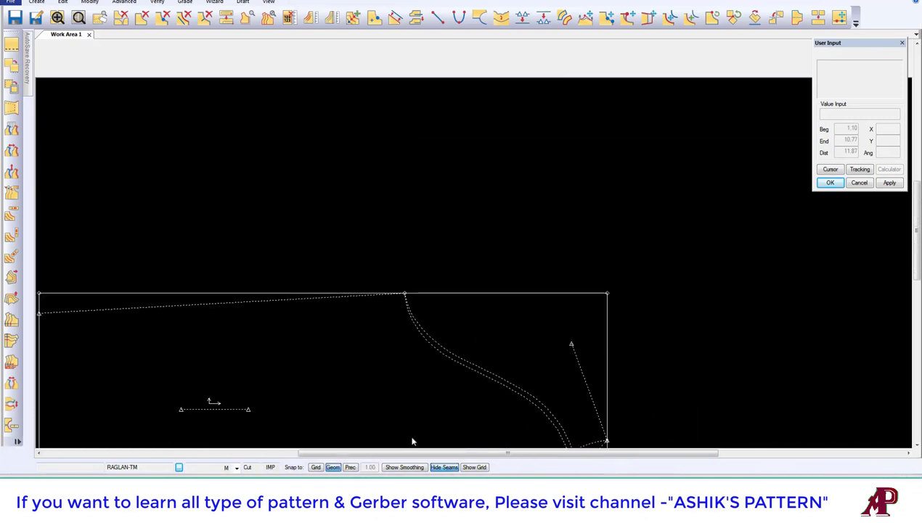
middle_drag(514, 411, 518, 339)
scroll(548, 370, up, 2)
middle_drag(548, 371, 552, 315)
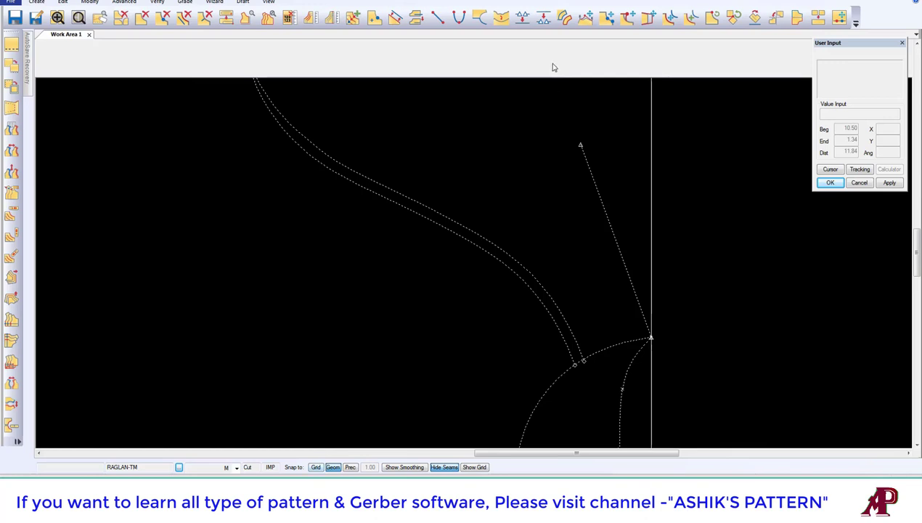
click(585, 16)
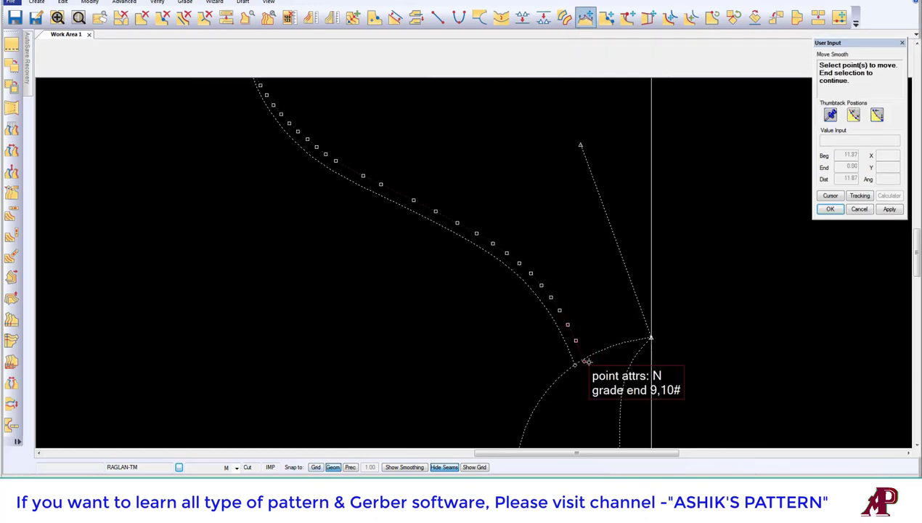
click(576, 342)
scroll(519, 287, down, 2)
click(517, 284)
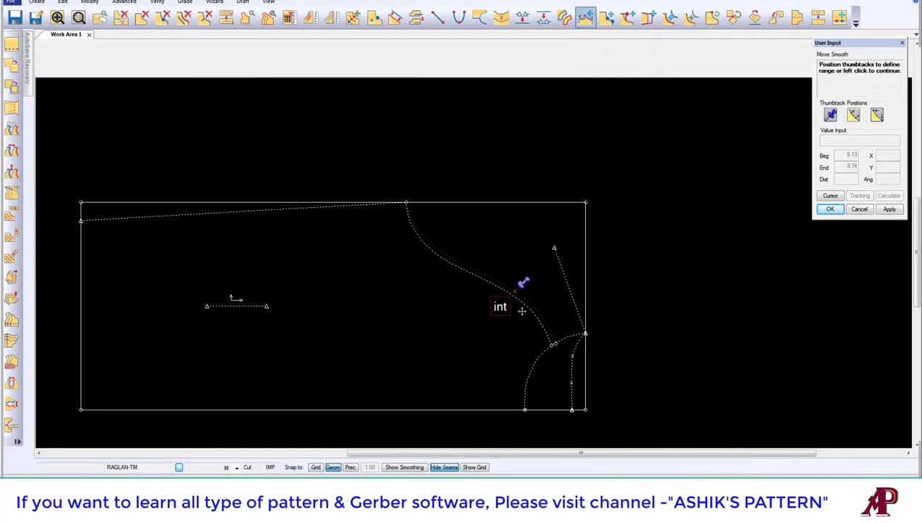
scroll(556, 350, up, 3)
click(539, 344)
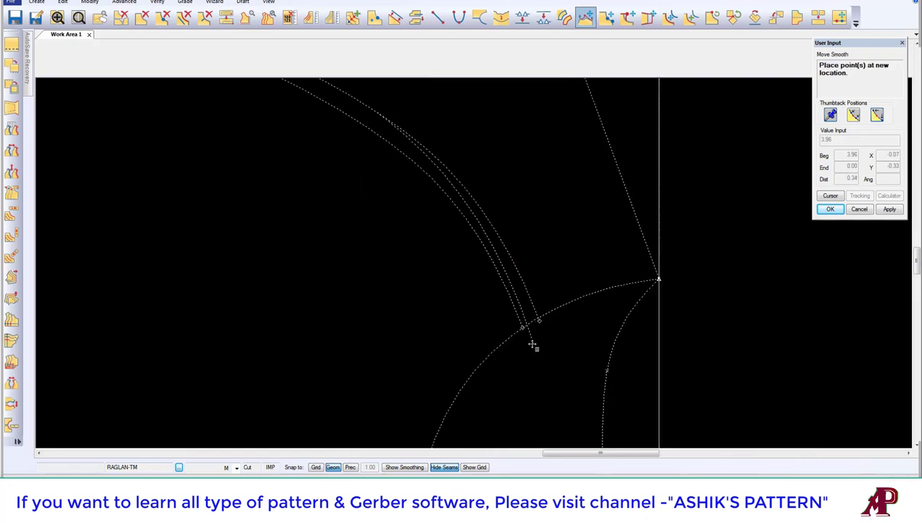
scroll(600, 377, down, 2)
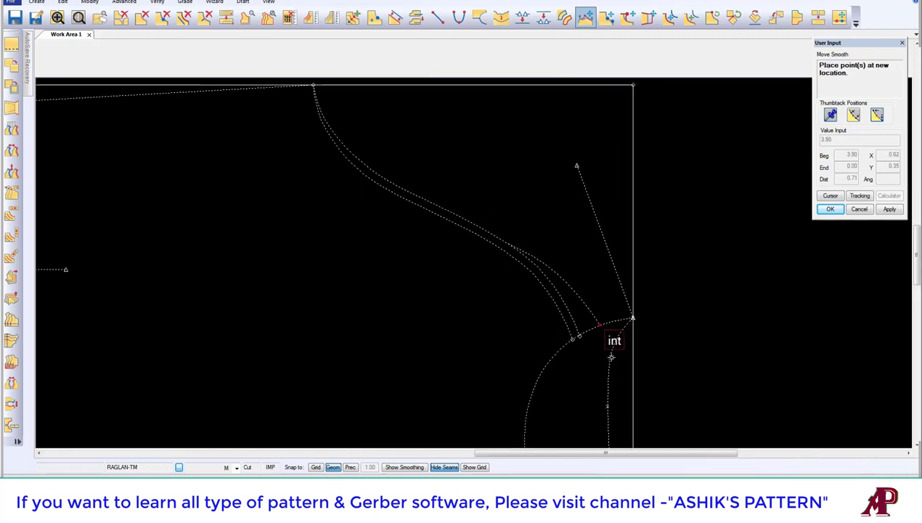
scroll(613, 359, up, 2)
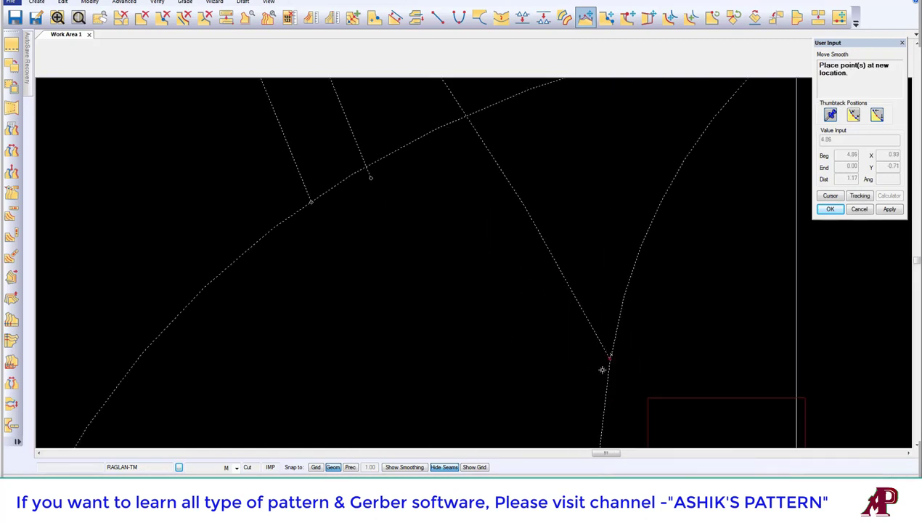
click(615, 354)
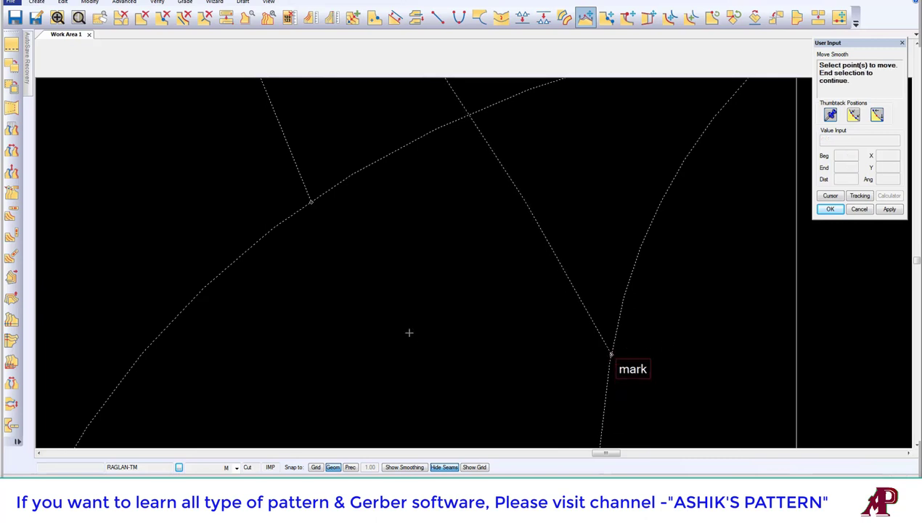
scroll(407, 330, down, 3)
scroll(437, 316, down, 2)
scroll(415, 317, up, 2)
scroll(537, 310, down, 1)
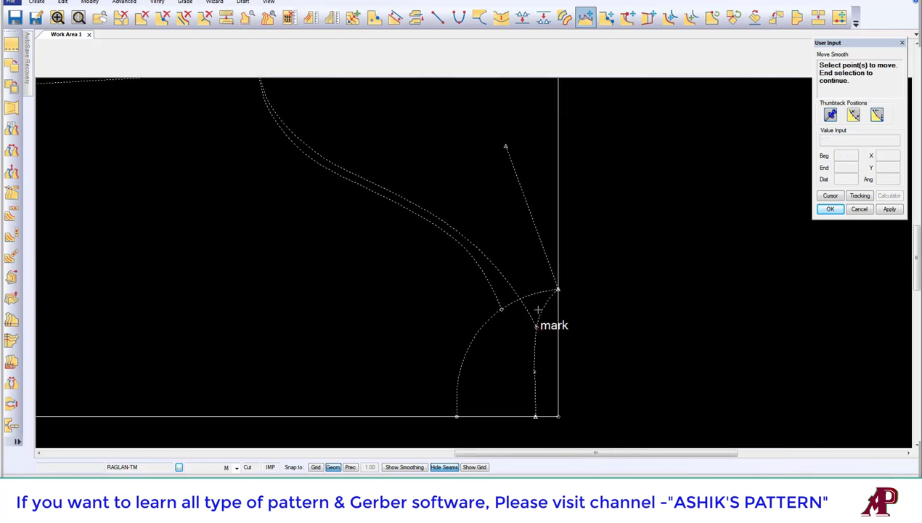
right_click(493, 230)
click(497, 228)
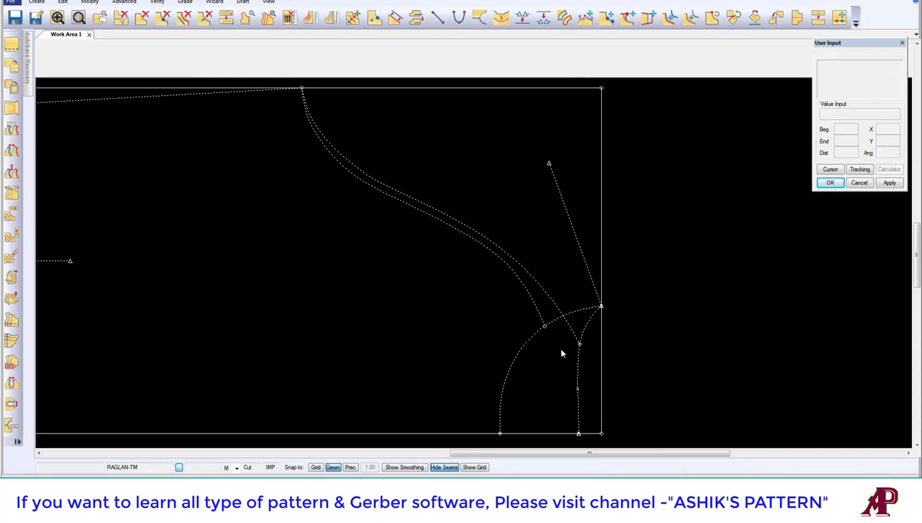
Step: Smooth the entire inner raglan curve with Smooth Line at factor 0.005
click(501, 17)
click(393, 190)
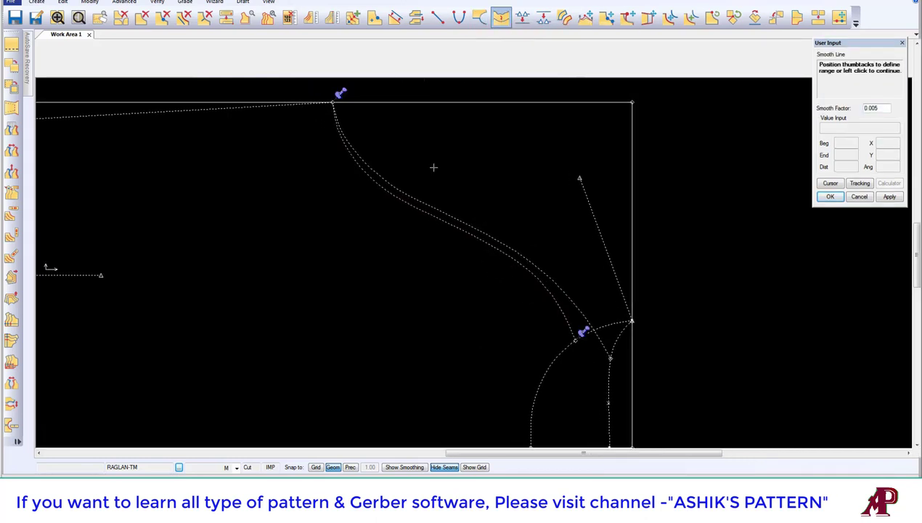
click(500, 20)
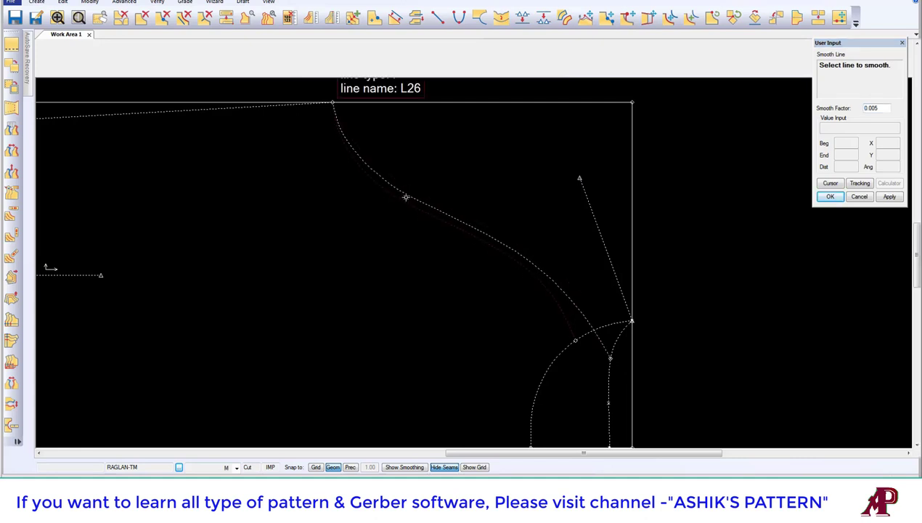
Step: Smooth the inner raglan curve again over a thumbtack-limited range near its lower end
click(406, 196)
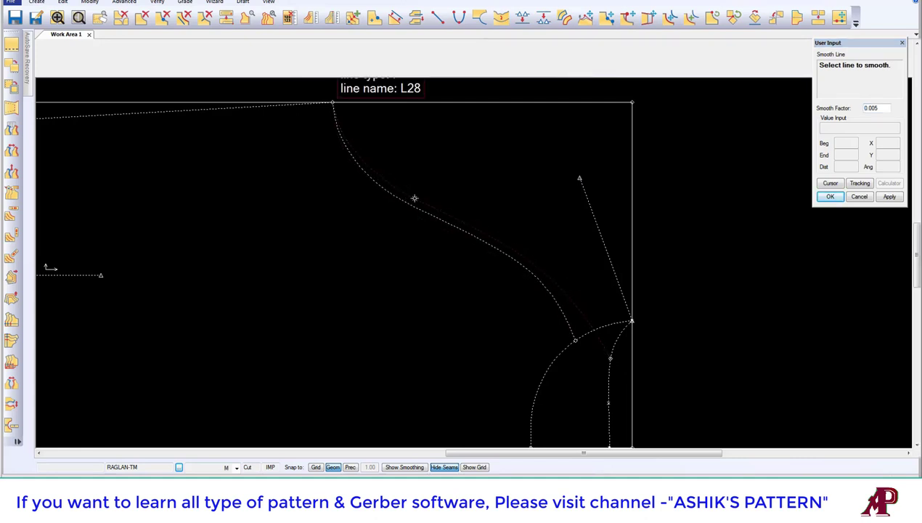
click(411, 195)
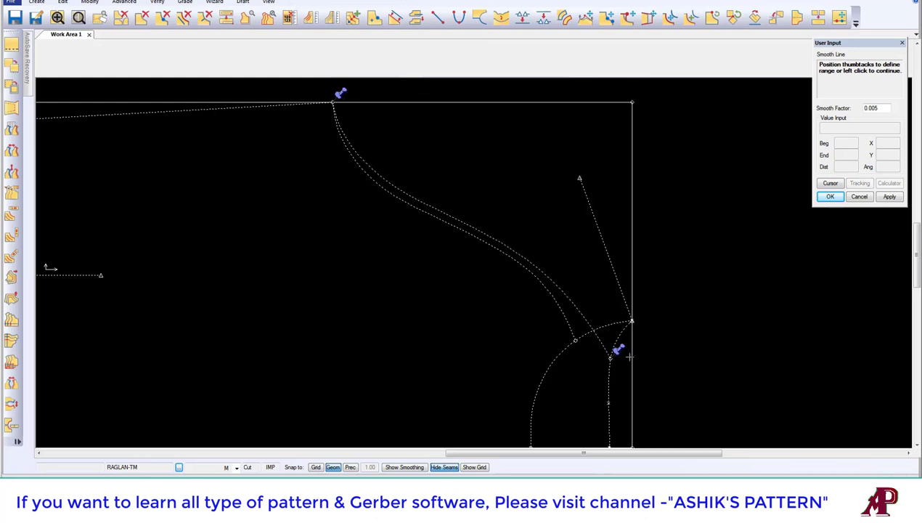
drag(617, 350, 460, 204)
mouse_move(341, 93)
mouse_down()
mouse_move(356, 131)
mouse_move(342, 101)
mouse_move(409, 174)
mouse_up()
drag(470, 211, 581, 294)
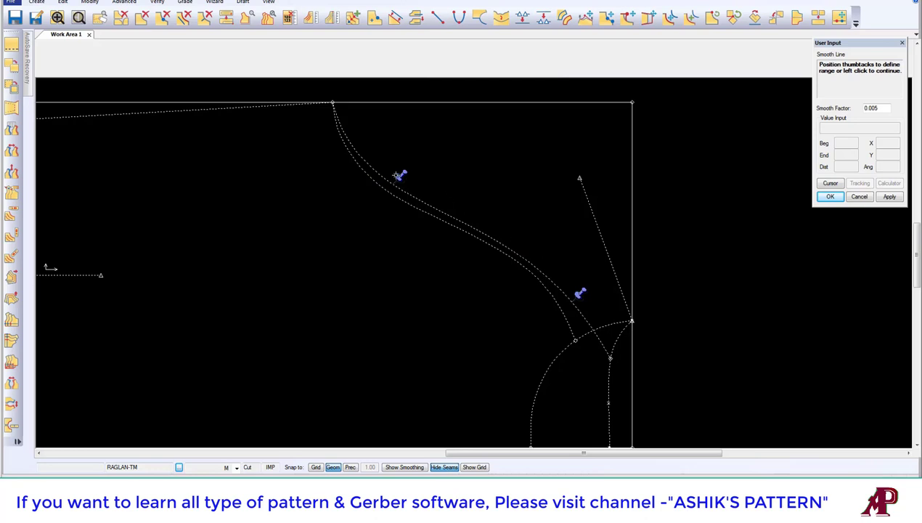
drag(398, 175, 502, 230)
drag(581, 294, 623, 357)
drag(494, 221, 437, 195)
right_click(522, 209)
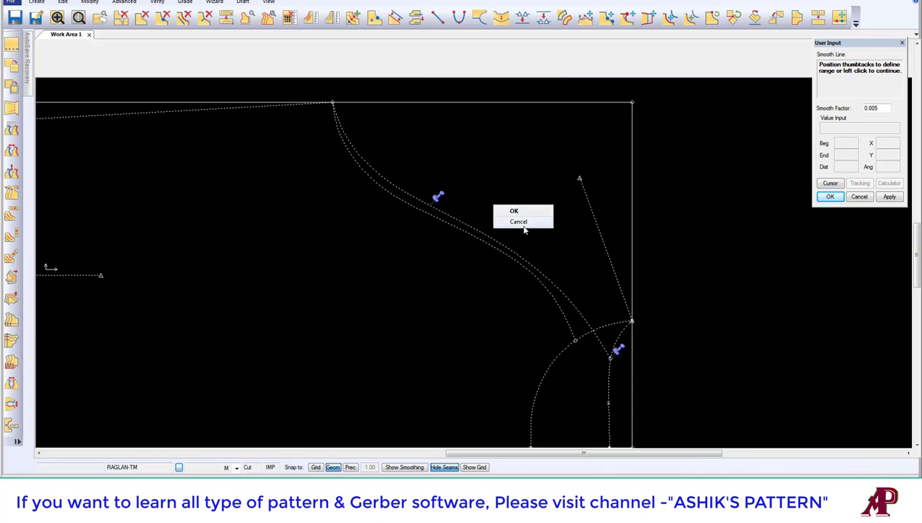
click(536, 212)
scroll(622, 253, down, 3)
Step: Mirror the raglan curve across the top edge line
drag(622, 252, 619, 245)
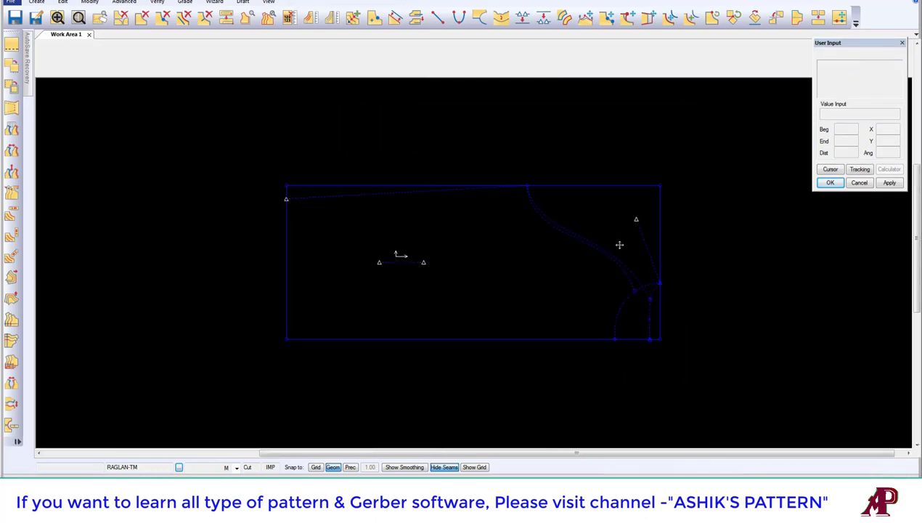
scroll(554, 196, up, 3)
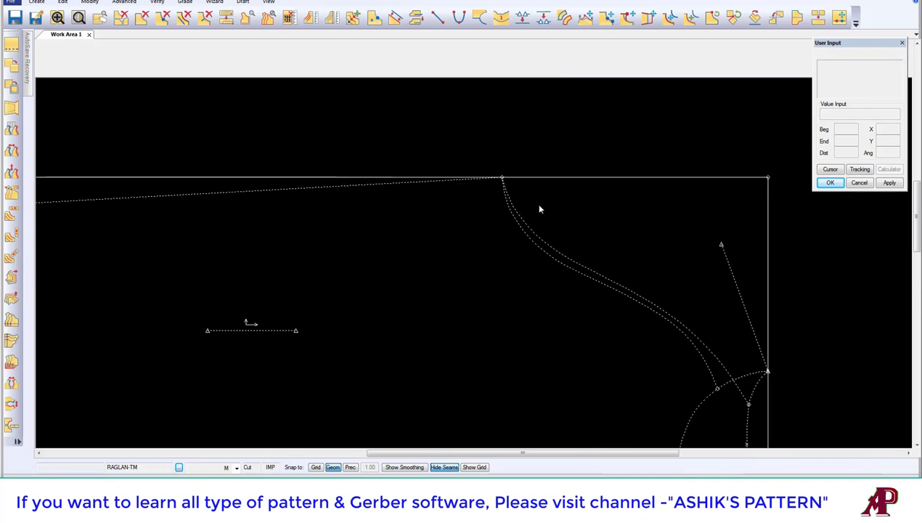
click(479, 16)
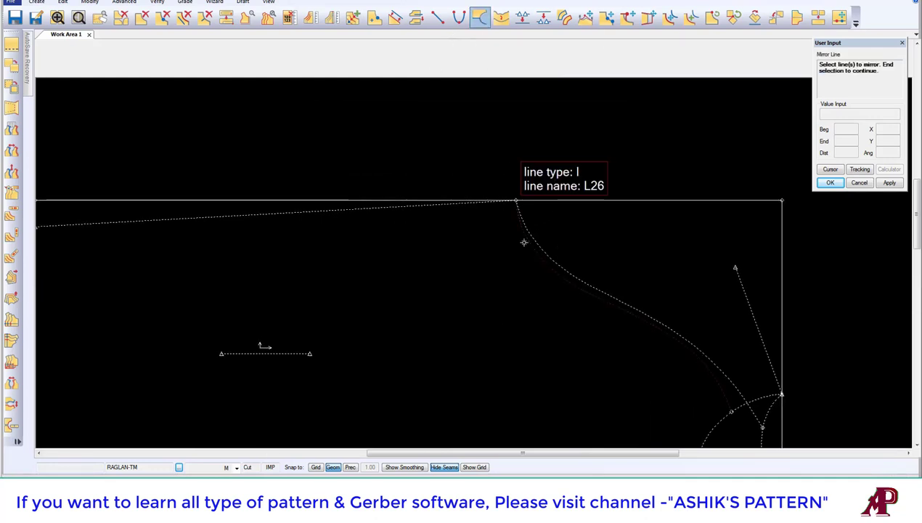
click(516, 218)
right_click(545, 210)
click(379, 210)
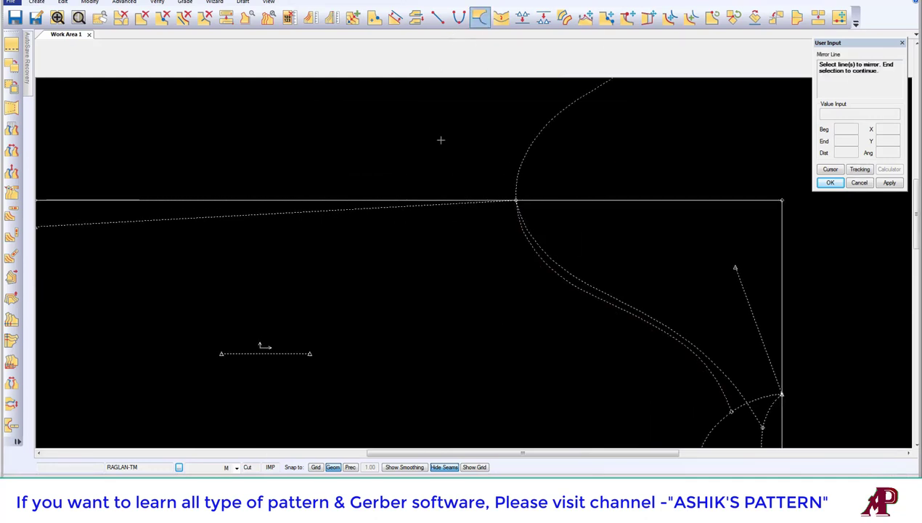
scroll(508, 270, up, 3)
scroll(535, 295, down, 3)
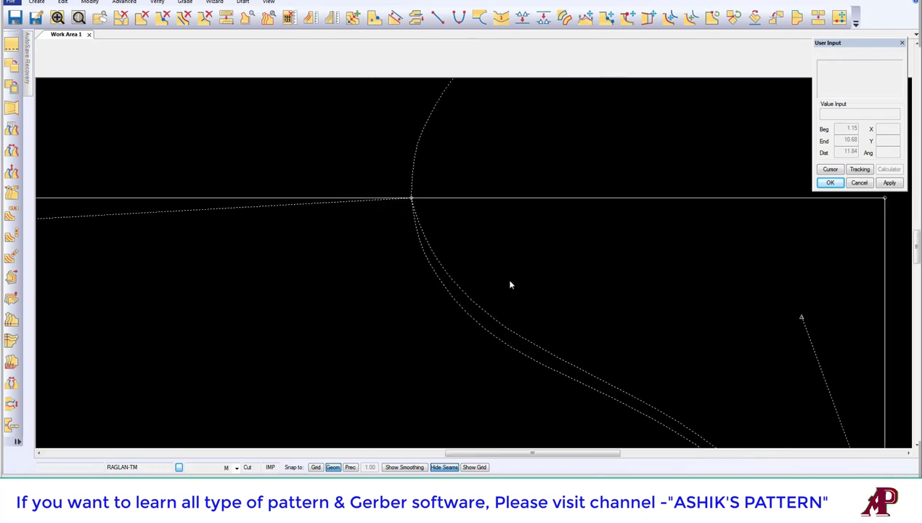
Step: Move Smooth a raglan curve point near the neck to even out its upper section
click(585, 16)
click(462, 303)
right_click(459, 293)
click(457, 292)
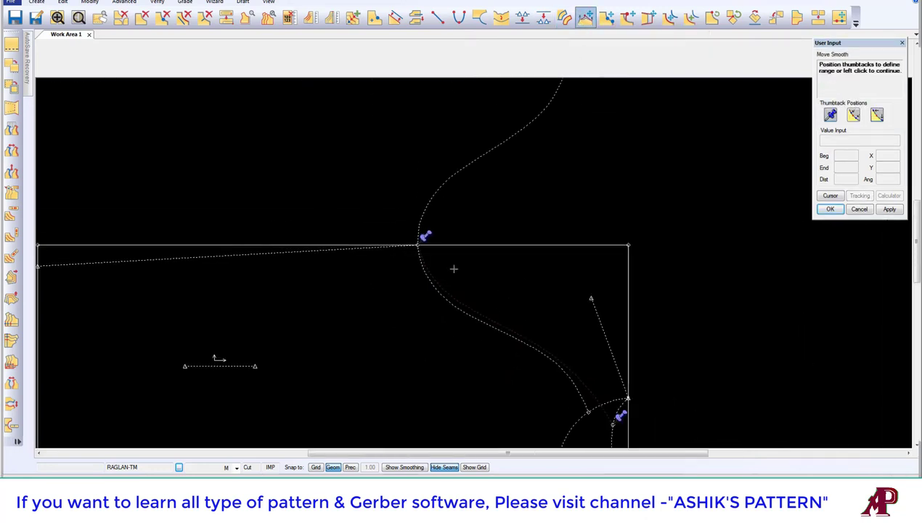
mouse_move(617, 422)
mouse_down()
mouse_move(568, 356)
mouse_move(470, 300)
mouse_up()
scroll(436, 294, up, 2)
click(430, 259)
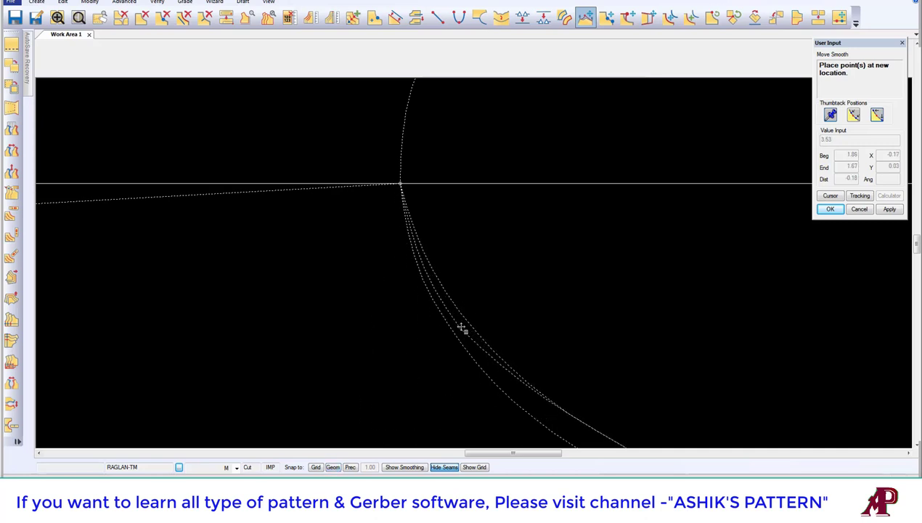
click(462, 324)
scroll(432, 195, down, 1)
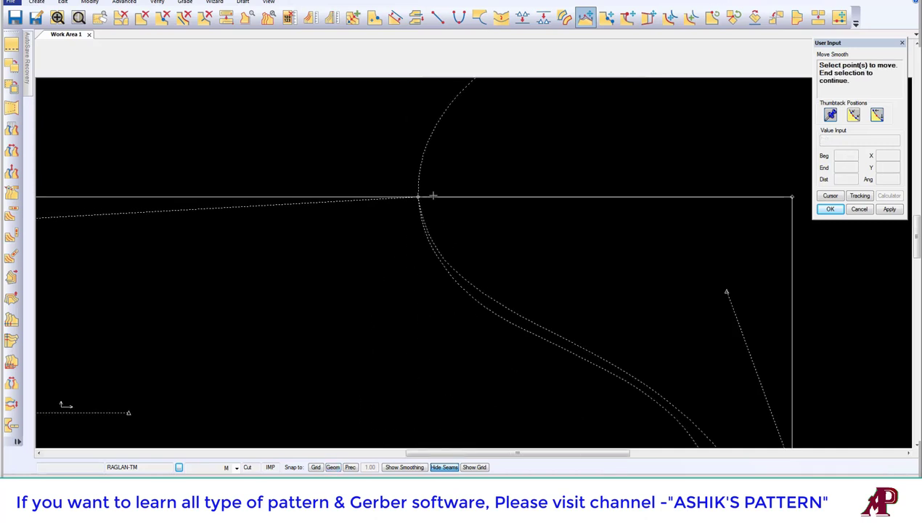
scroll(409, 193, down, 1)
scroll(445, 216, down, 2)
scroll(407, 140, up, 3)
scroll(416, 147, down, 2)
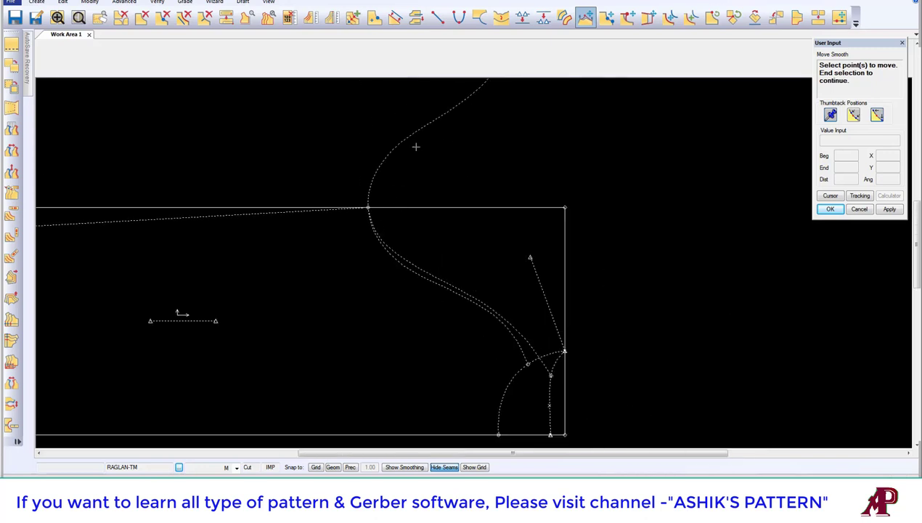
right_click(367, 167)
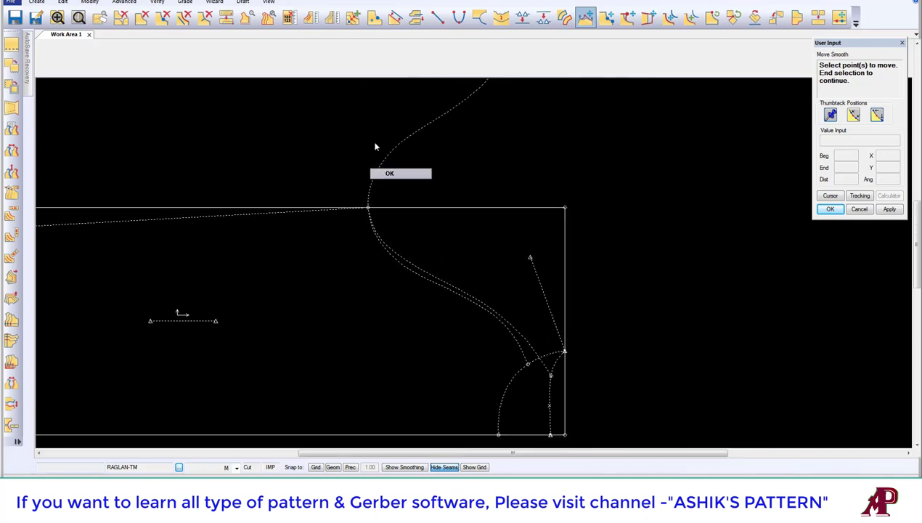
click(396, 172)
Step: Delete the mirrored raglan curve above the top edge with Delete Lines
click(186, 22)
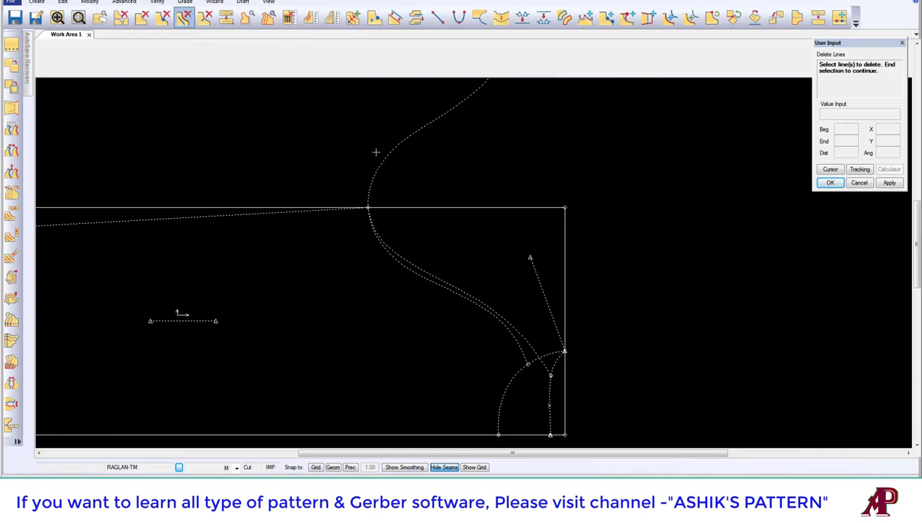
click(374, 150)
right_click(446, 121)
click(434, 123)
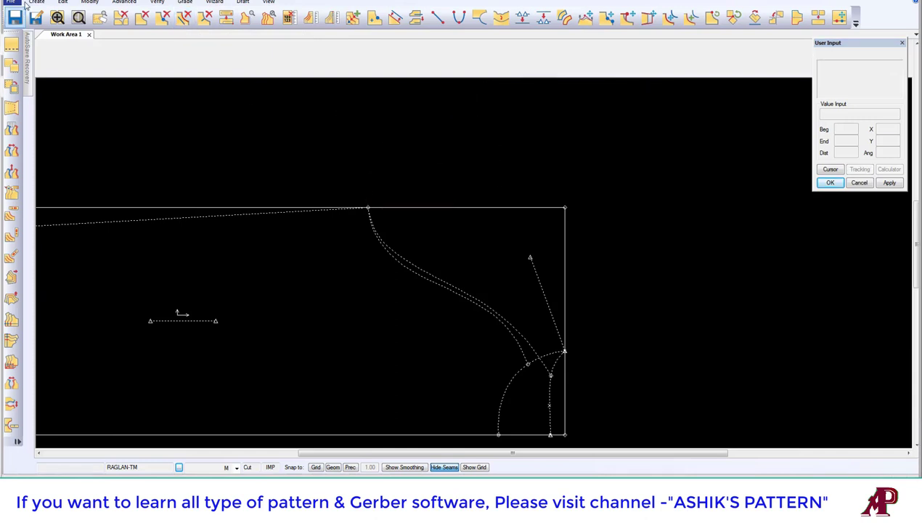
click(36, 16)
click(184, 17)
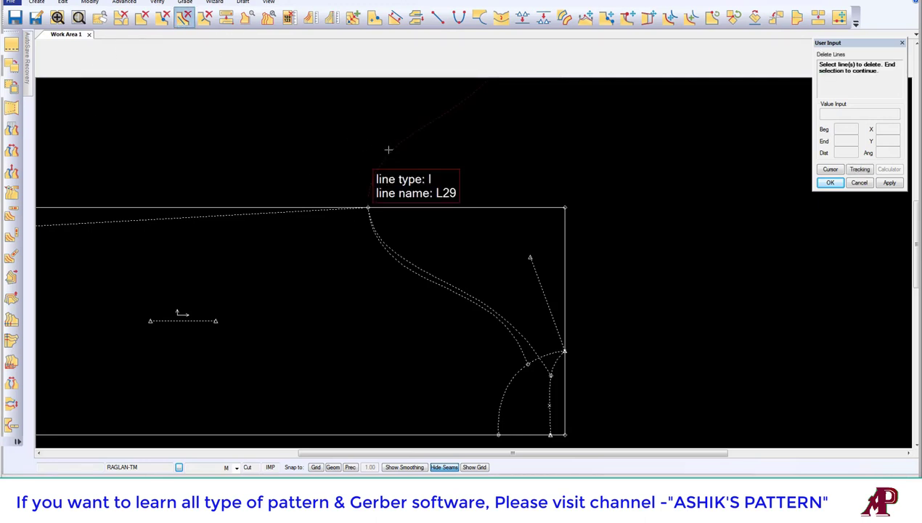
click(391, 153)
key(Return)
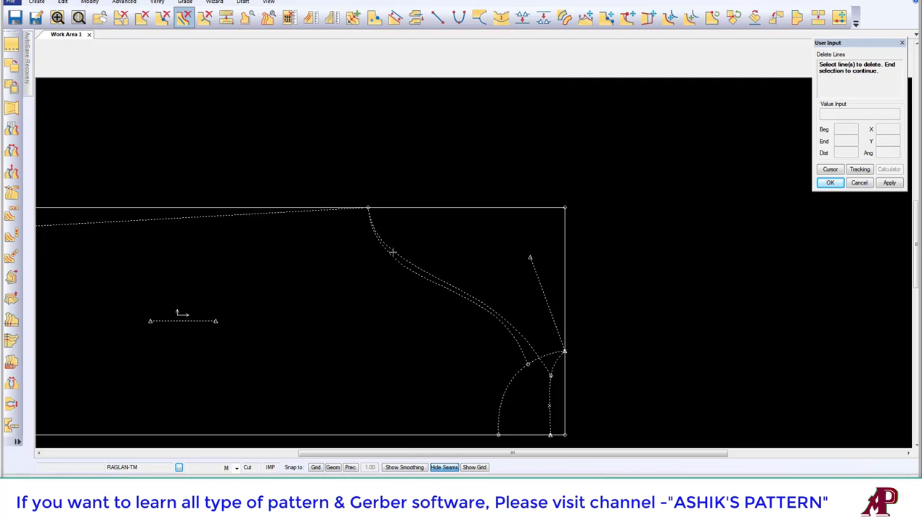
scroll(392, 252, up, 2)
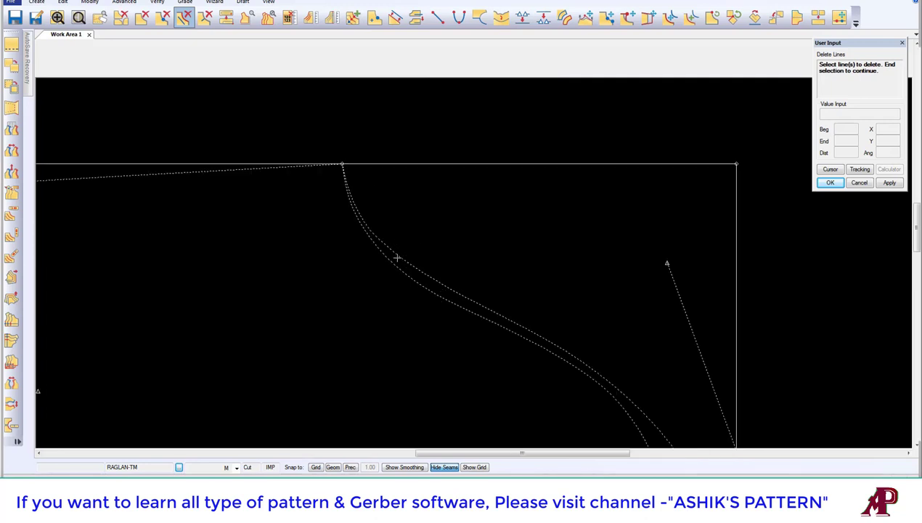
Step: Move Smooth the inner raglan curve into its new position alongside the original
click(585, 17)
click(385, 251)
right_click(370, 238)
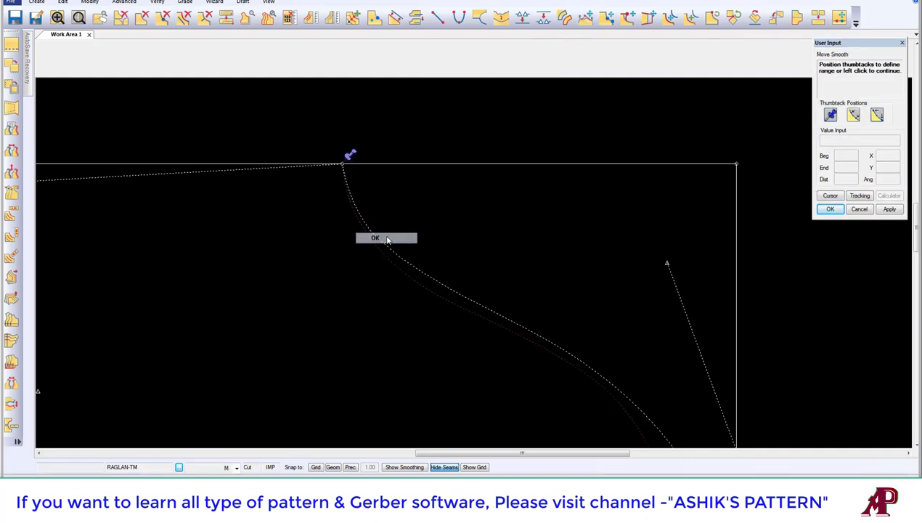
scroll(377, 236, down, 2)
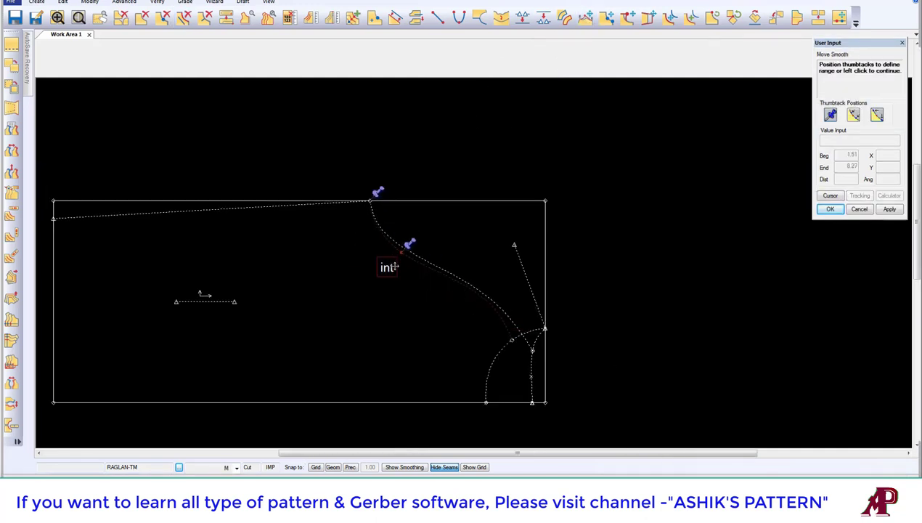
scroll(390, 244, up, 2)
scroll(376, 247, down, 1)
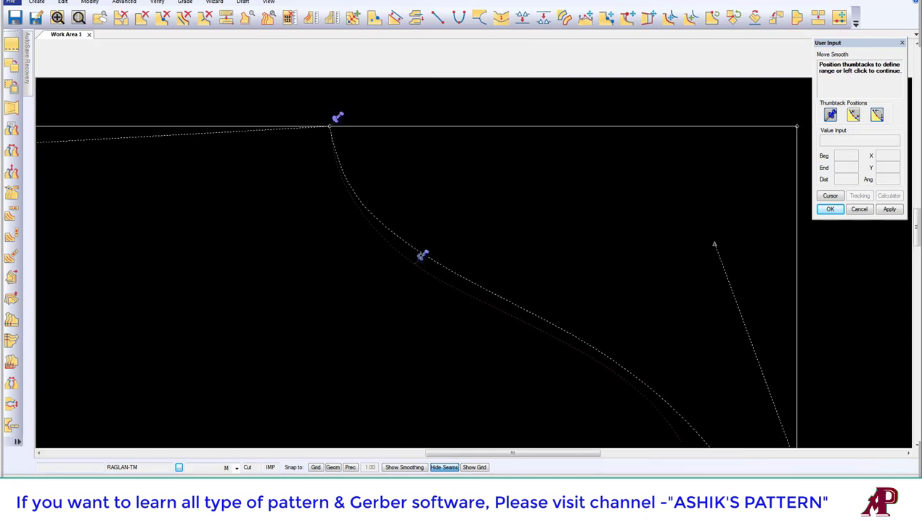
click(374, 232)
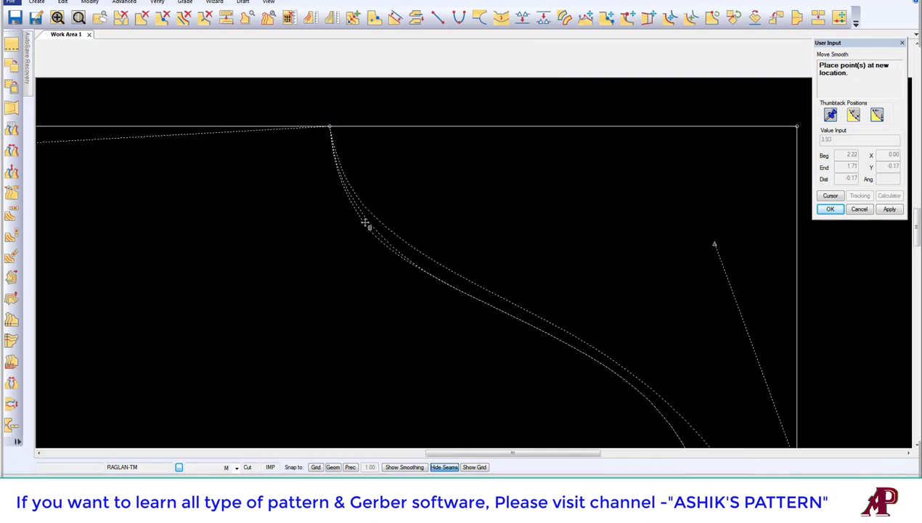
click(363, 218)
right_click(356, 189)
click(410, 197)
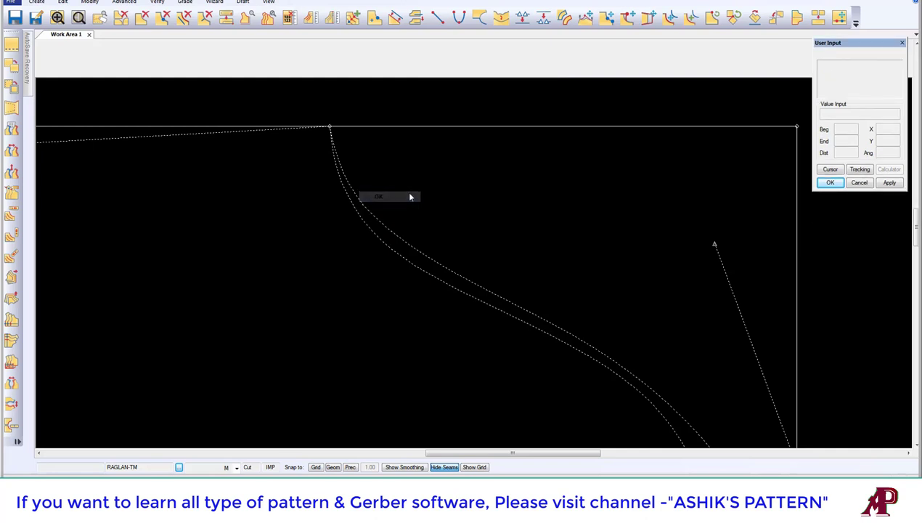
Step: Smooth the reshaped inner raglan curve with Smooth Line
click(501, 16)
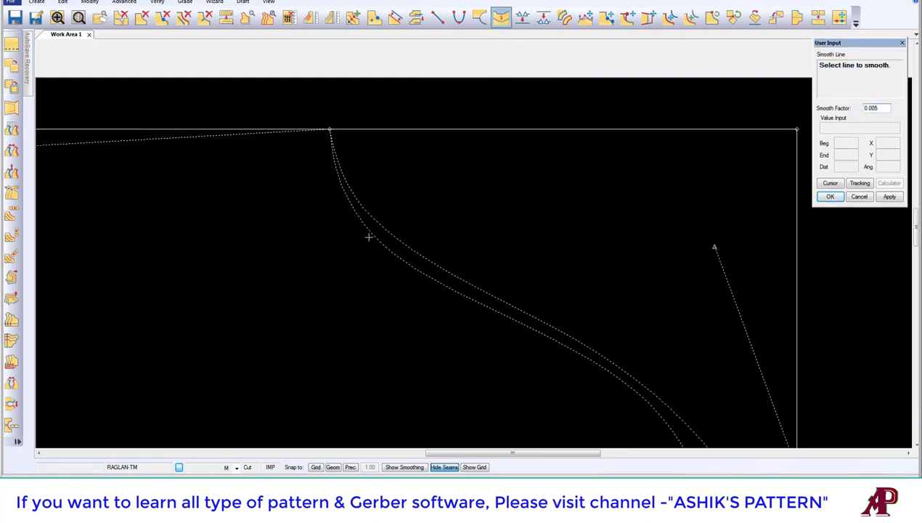
click(369, 236)
scroll(363, 199, down, 3)
right_click(418, 198)
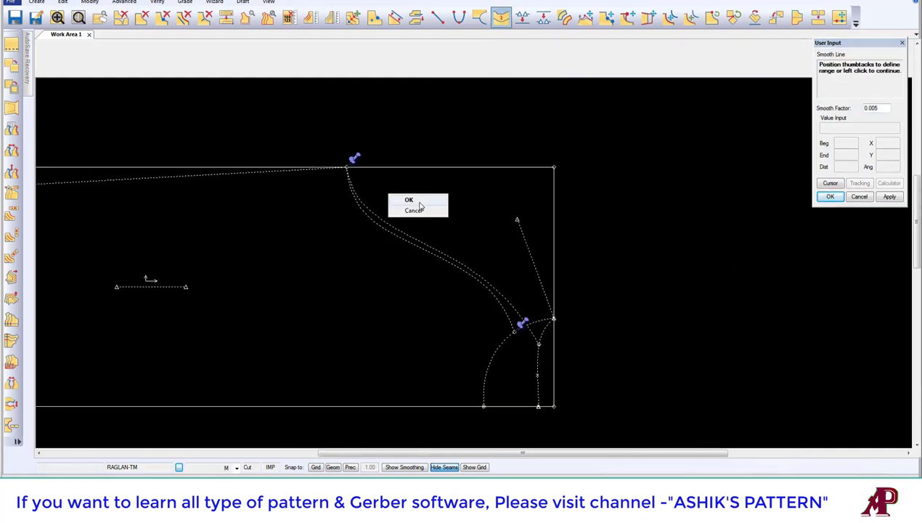
click(418, 203)
right_click(442, 217)
click(444, 217)
right_click(457, 206)
click(450, 209)
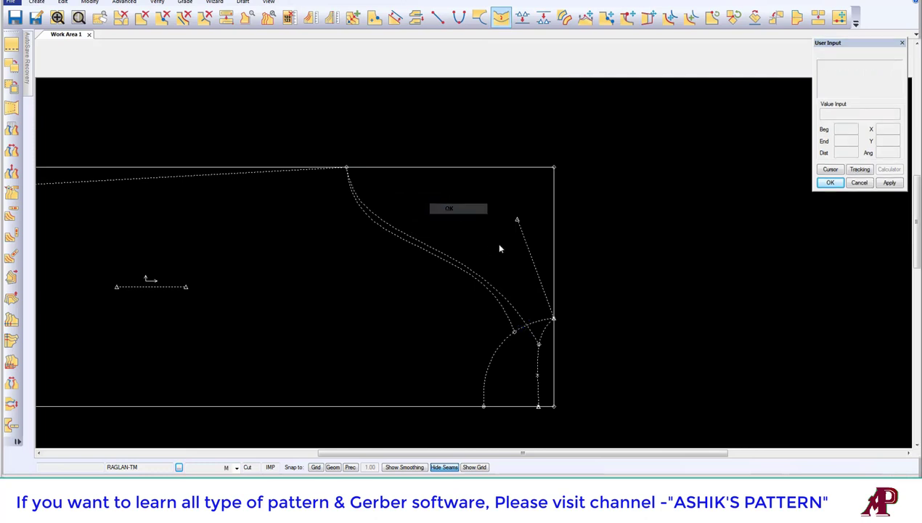
scroll(508, 243, down, 1)
scroll(562, 229, down, 1)
scroll(553, 247, up, 2)
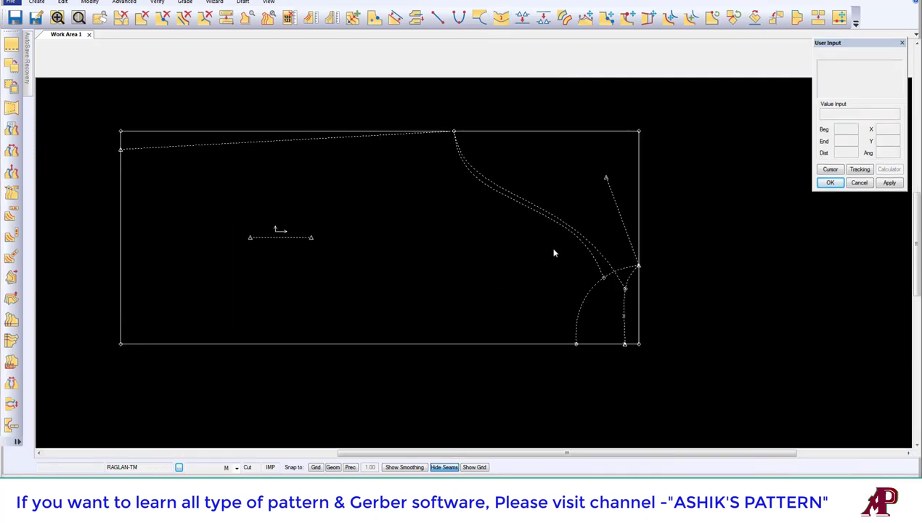
Step: Move Smooth the second raglan curve's lower section to even its spacing
click(585, 16)
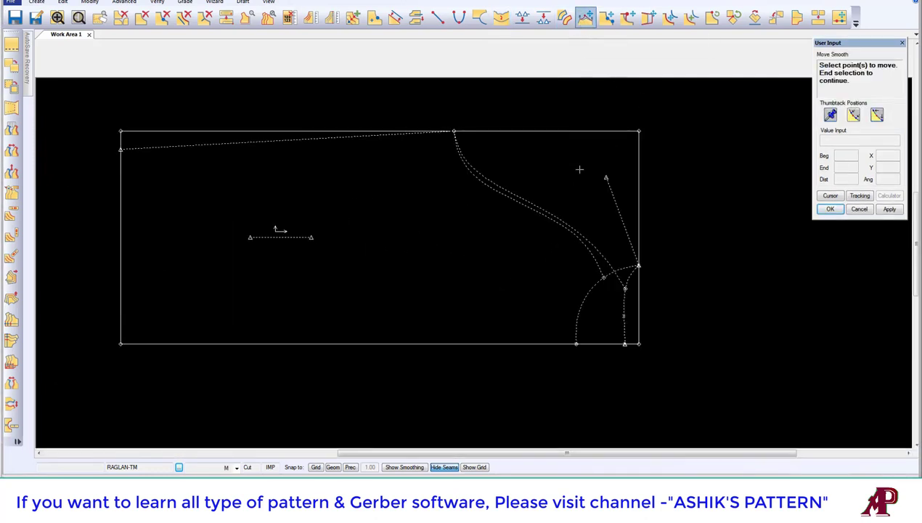
click(573, 223)
right_click(573, 223)
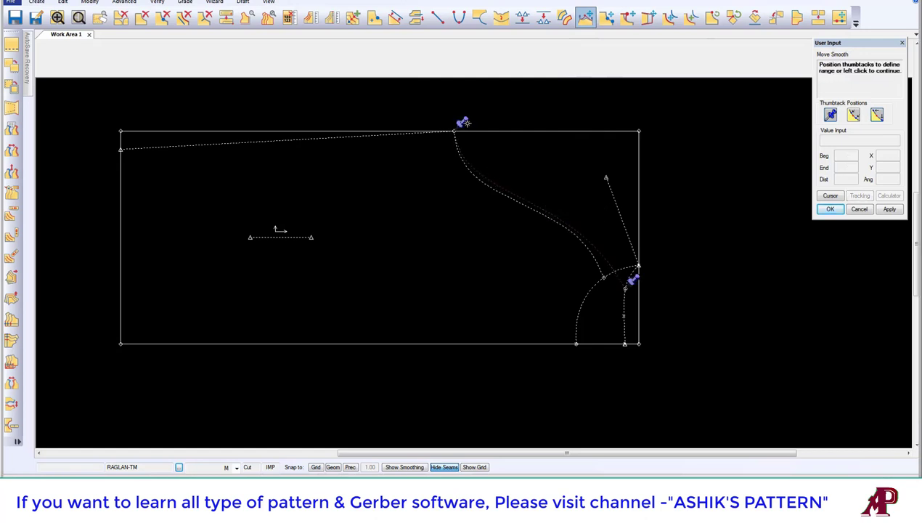
drag(465, 123, 512, 187)
scroll(521, 203, up, 2)
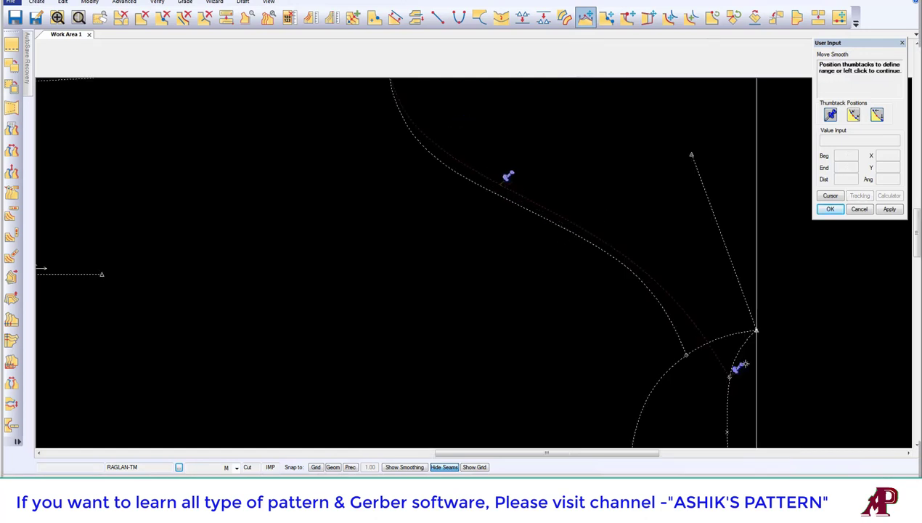
click(742, 364)
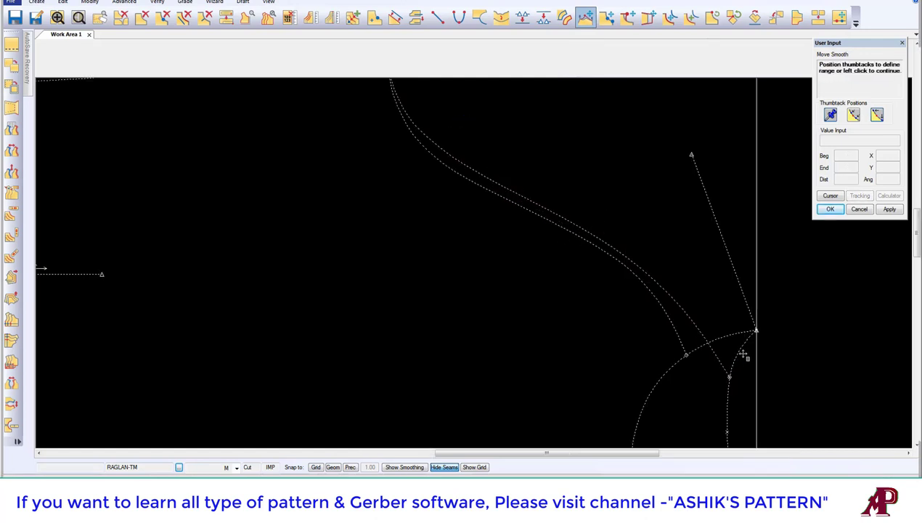
click(622, 234)
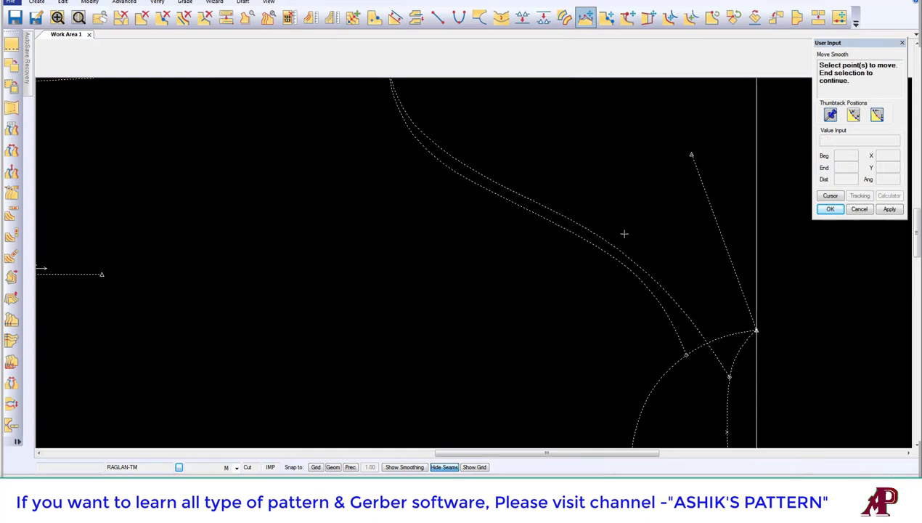
right_click(617, 232)
click(637, 234)
Step: Bring the whole pattern piece back into view, then show the spec chart in Paint
scroll(608, 234, up, 2)
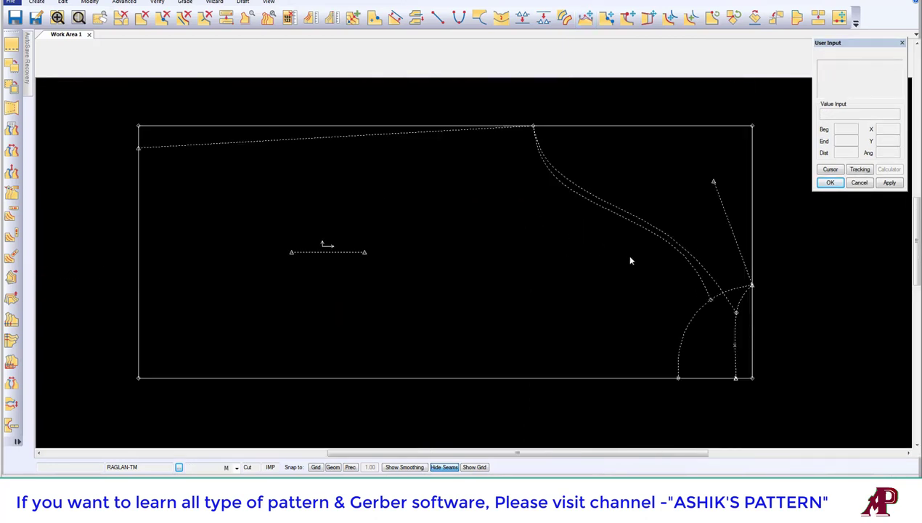
middle_drag(592, 243, 541, 277)
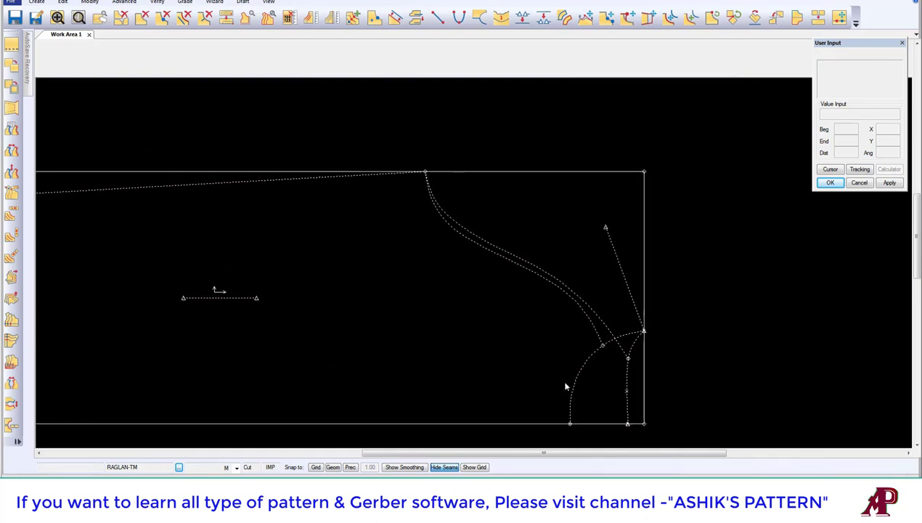
middle_drag(447, 362, 464, 346)
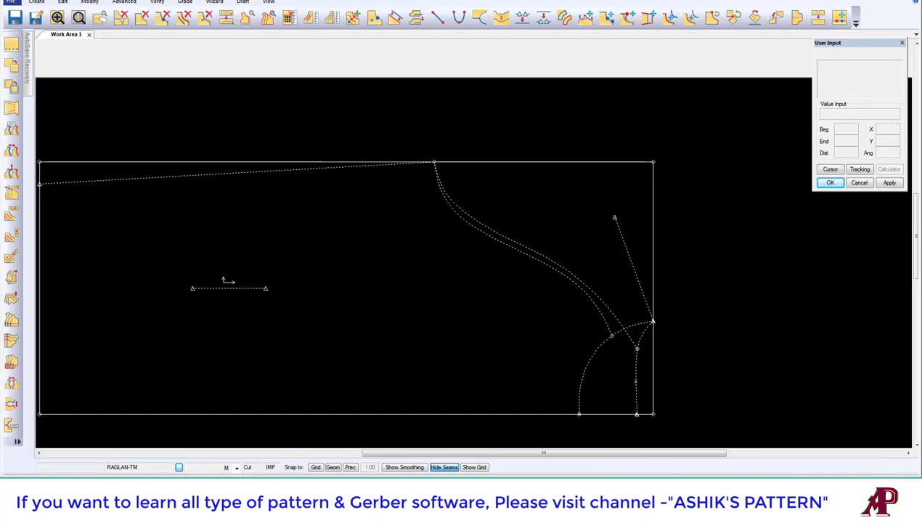
click(150, 455)
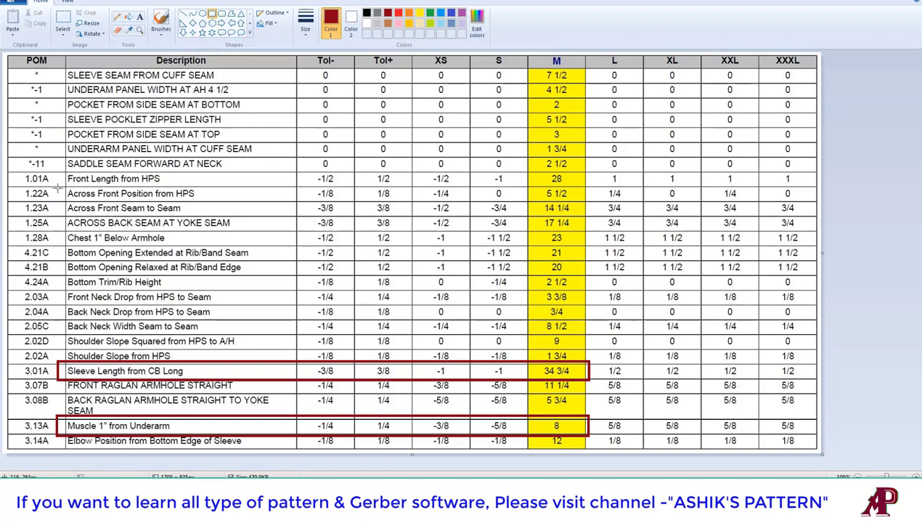
Step: Box rows 1.22A and 1.23A in dark red in Paint, then return to AccuMark
drag(56, 187, 583, 198)
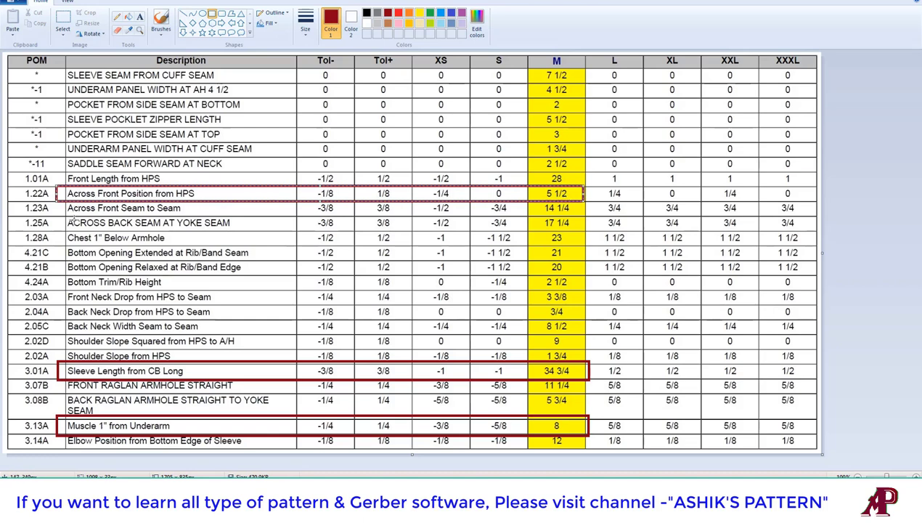
drag(53, 206, 54, 203)
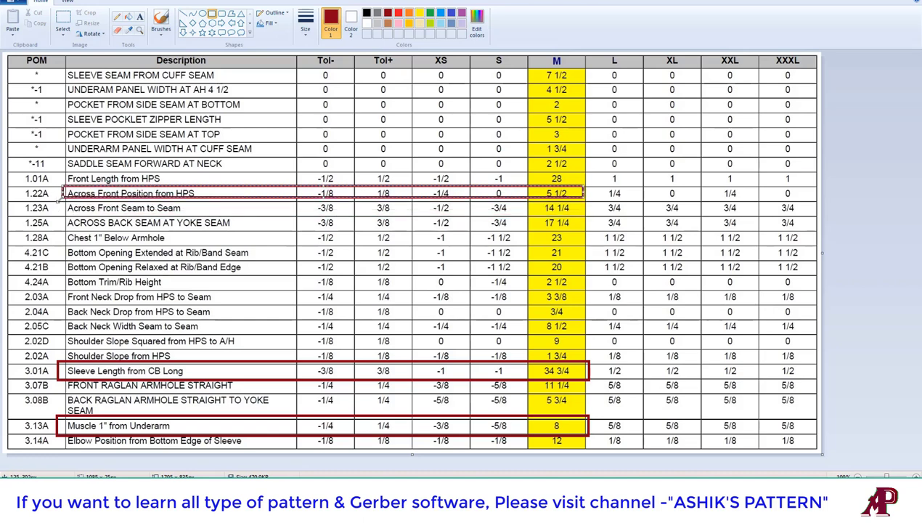
click(64, 169)
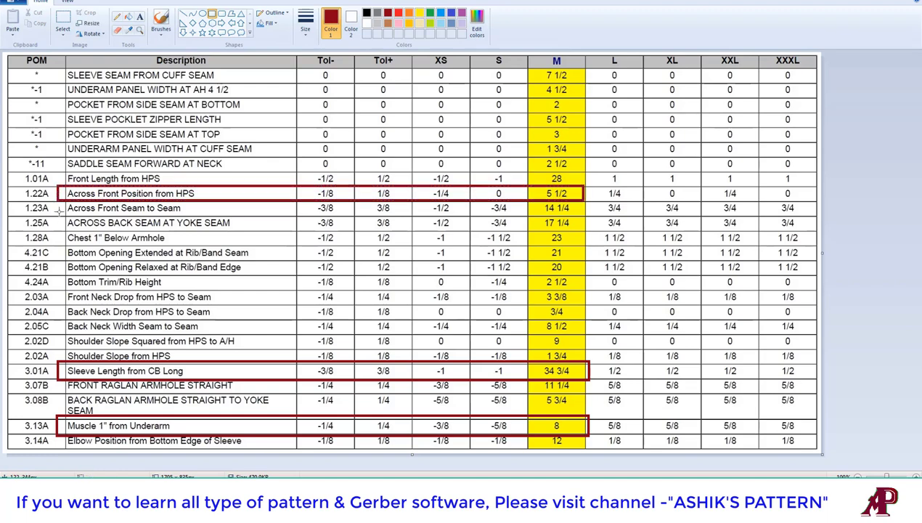
drag(54, 201, 209, 216)
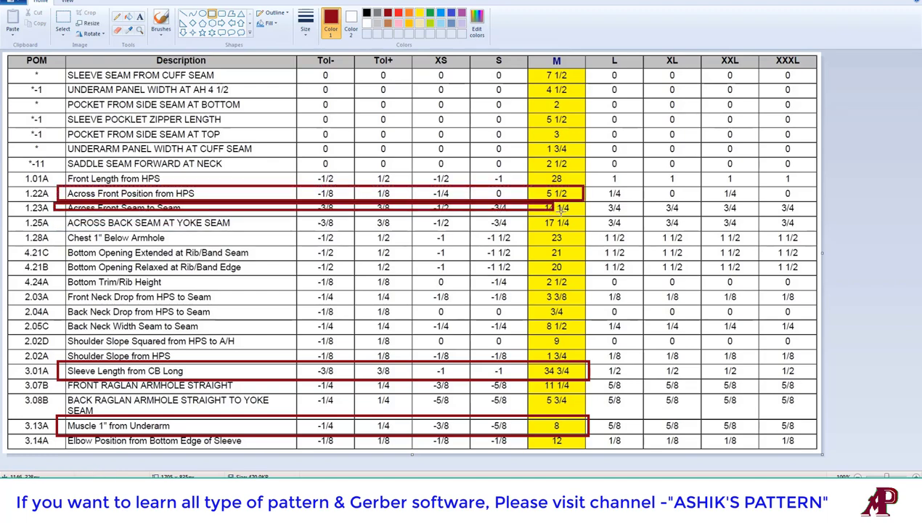
drag(445, 208, 589, 215)
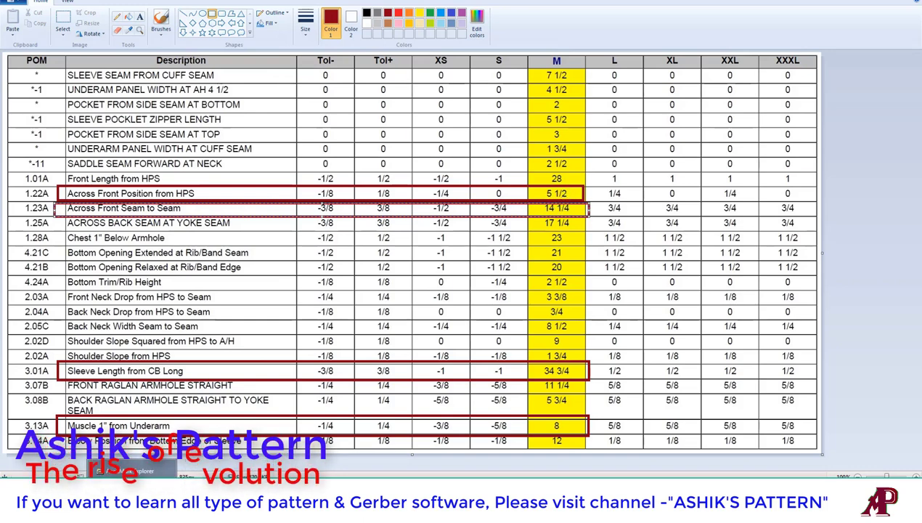
click(167, 479)
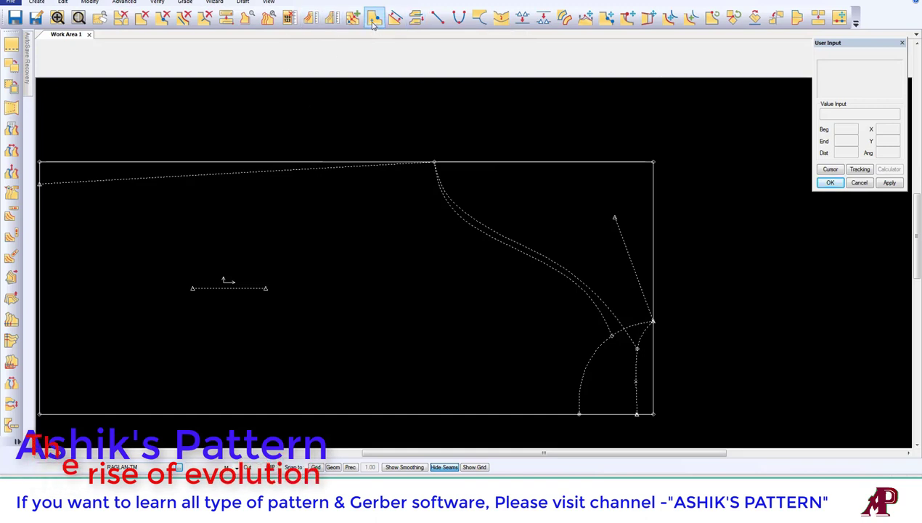
Step: Offset the right edge line by -5.5 to create the vertical across-front guide
click(394, 17)
click(653, 267)
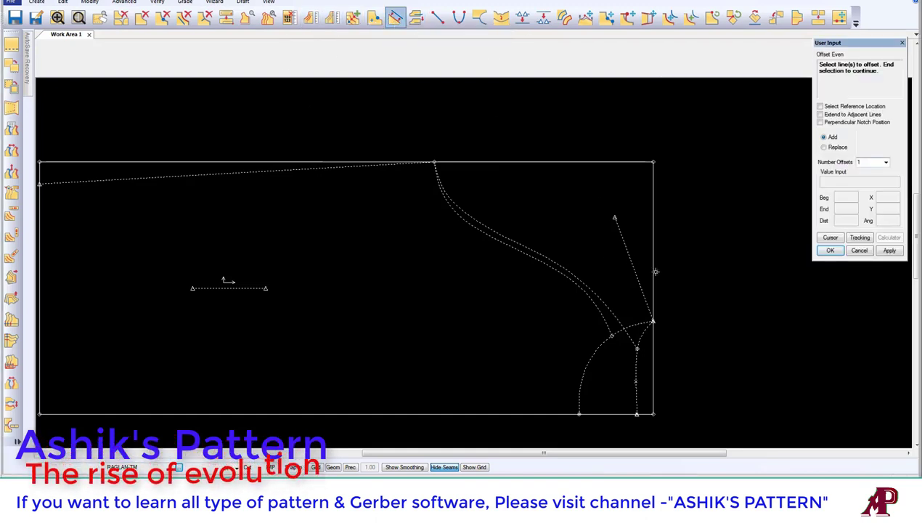
right_click(515, 276)
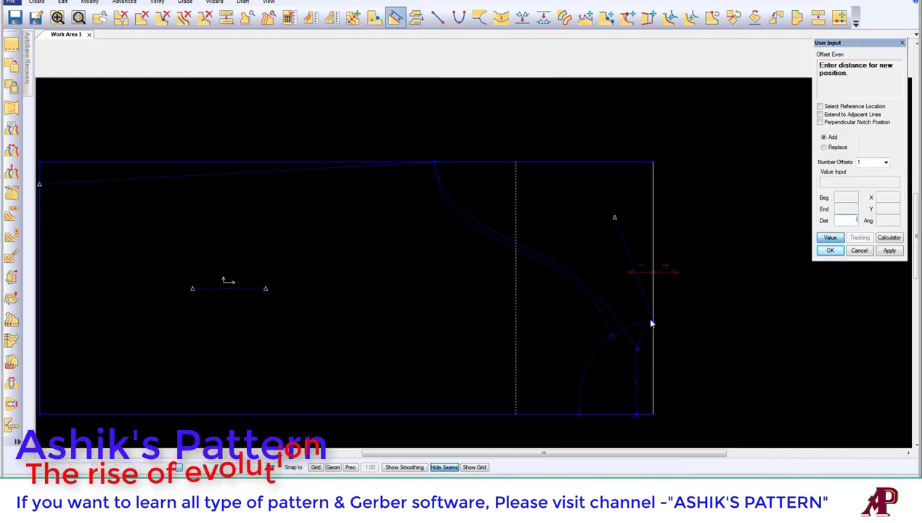
text(-5.5)
key(Return)
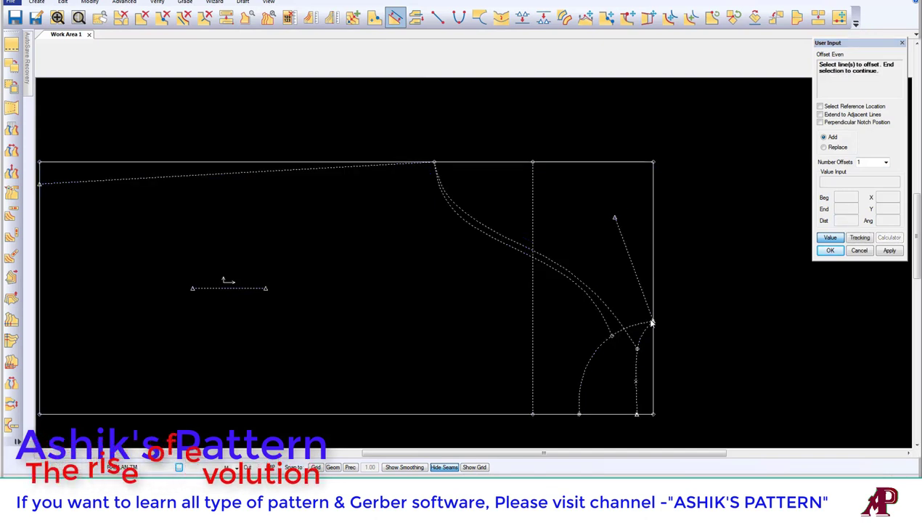
Step: Offset the bottom edge line to add a horizontal guide line across the draft
click(543, 414)
right_click(511, 382)
click(526, 386)
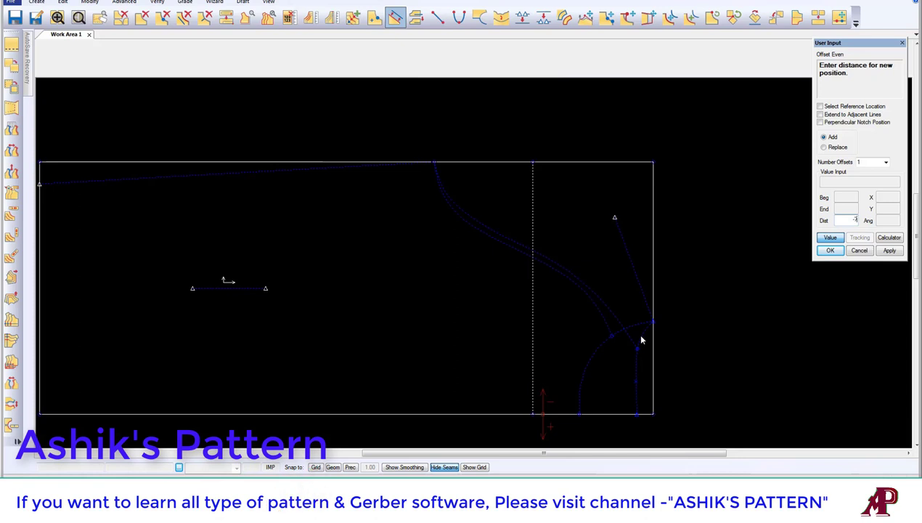
text(-7.125)
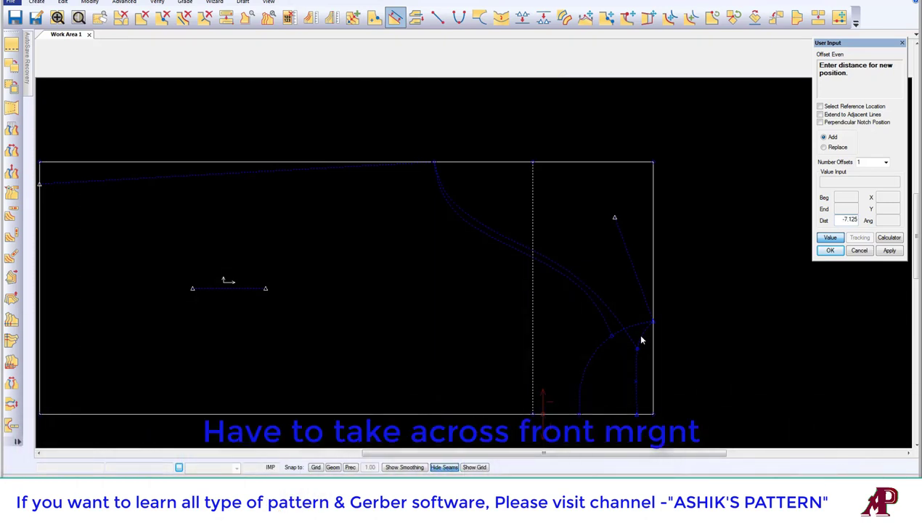
key(Return)
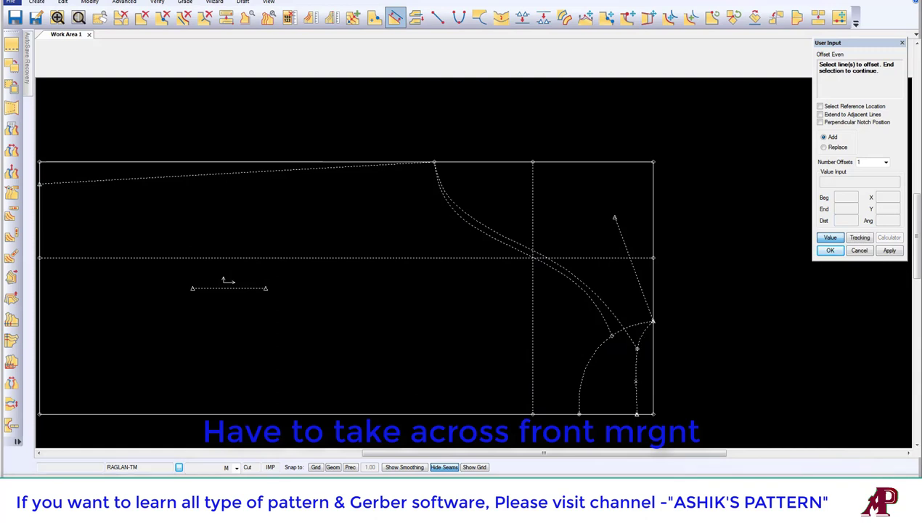
click(523, 222)
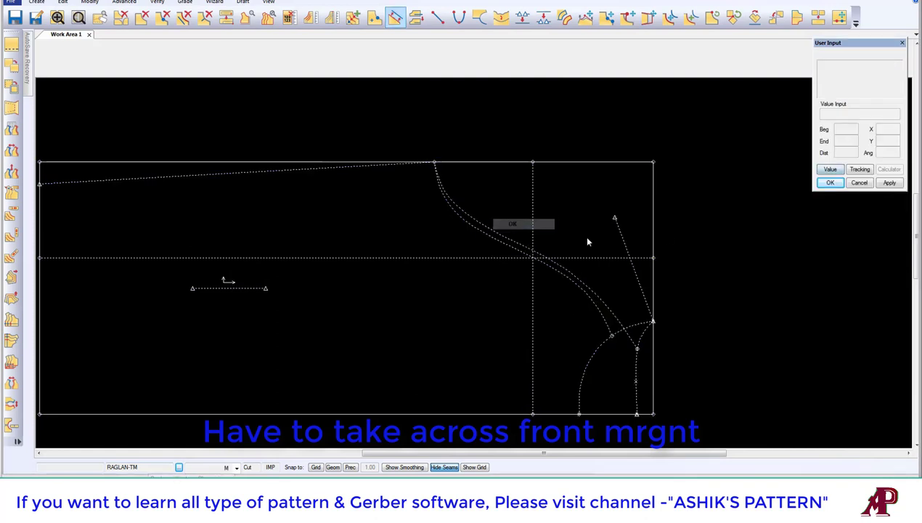
scroll(535, 238, up, 3)
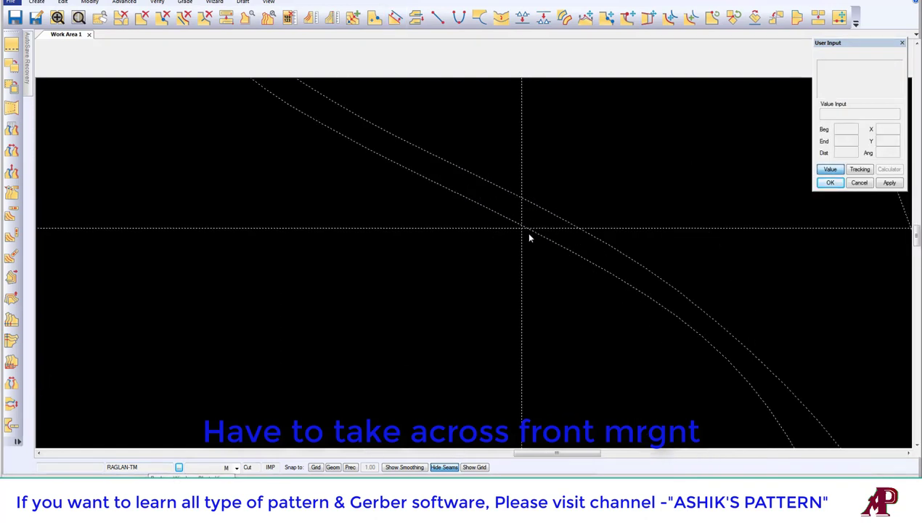
scroll(530, 239, down, 3)
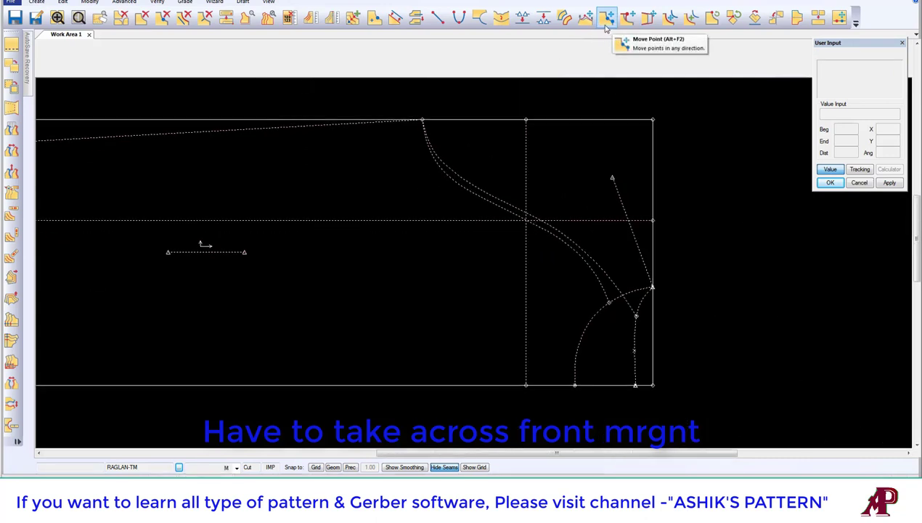
Step: Clip the vertical guide line where it meets the horizontal guide
click(415, 16)
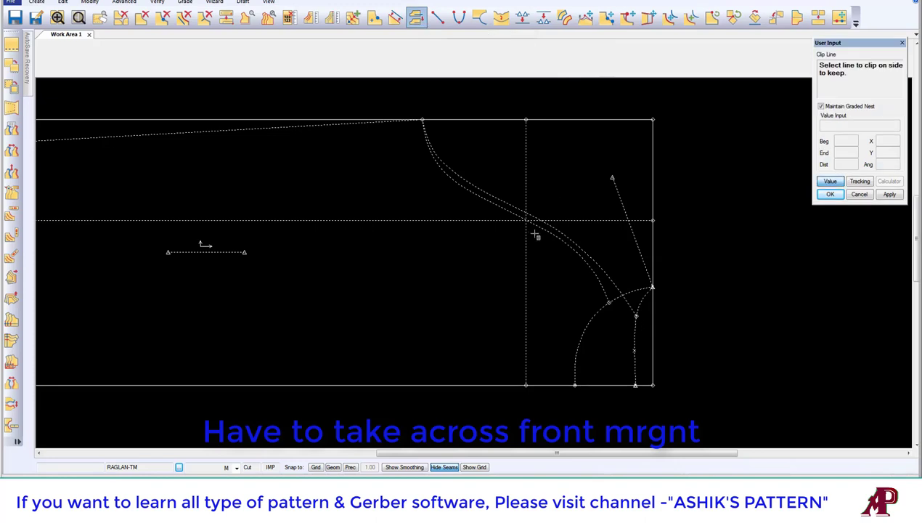
right_click(552, 208)
click(529, 200)
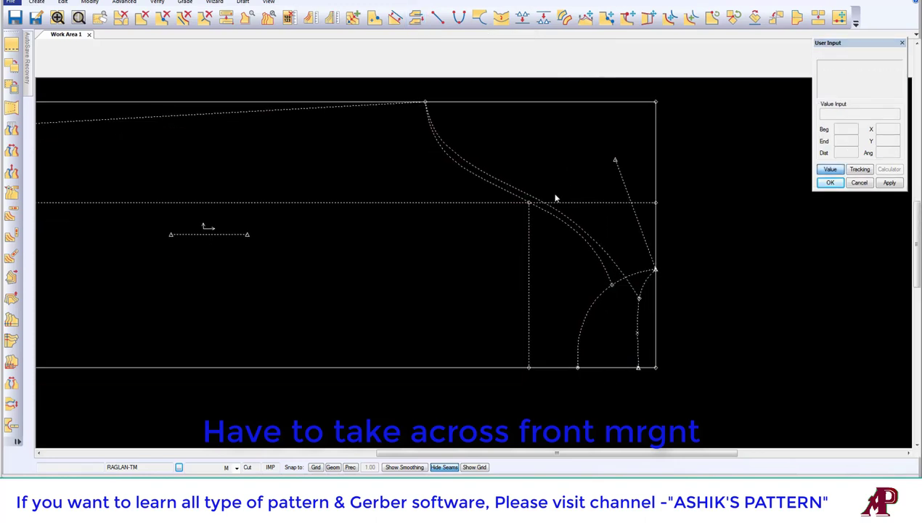
scroll(501, 218, up, 5)
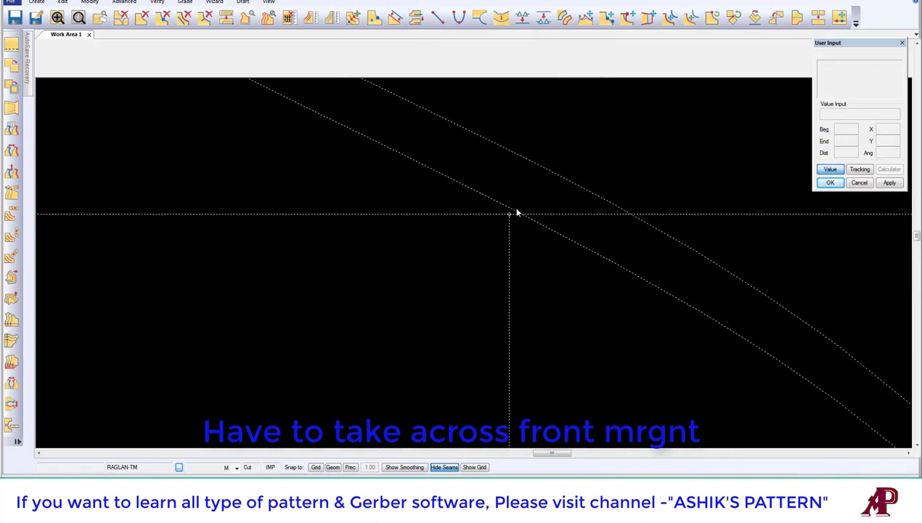
Step: Use Move Smooth with snapping on to put the vertical line's top point on the armhole curve
click(584, 16)
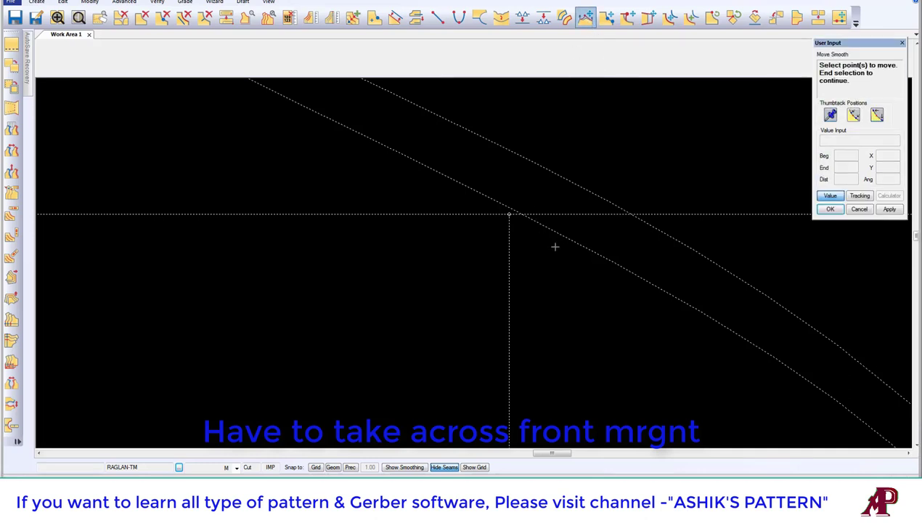
scroll(520, 214, down, 3)
scroll(516, 221, down, 2)
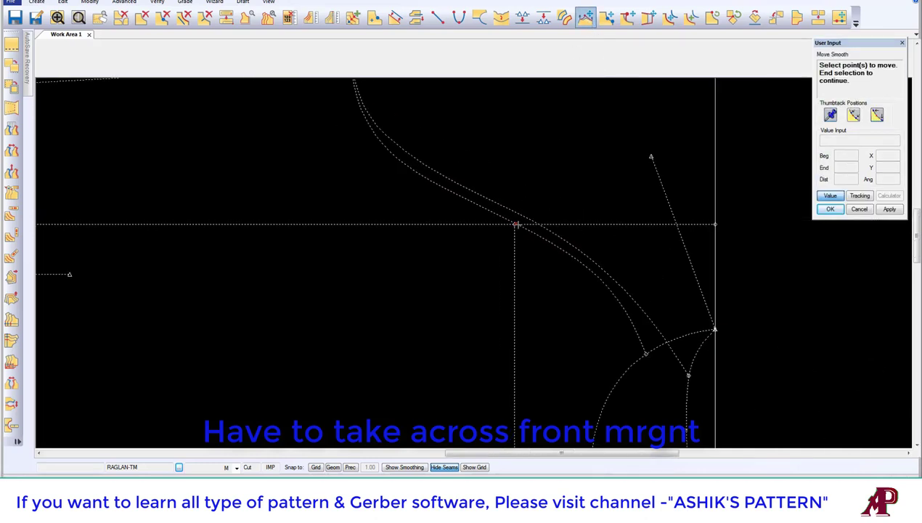
scroll(515, 226, up, 3)
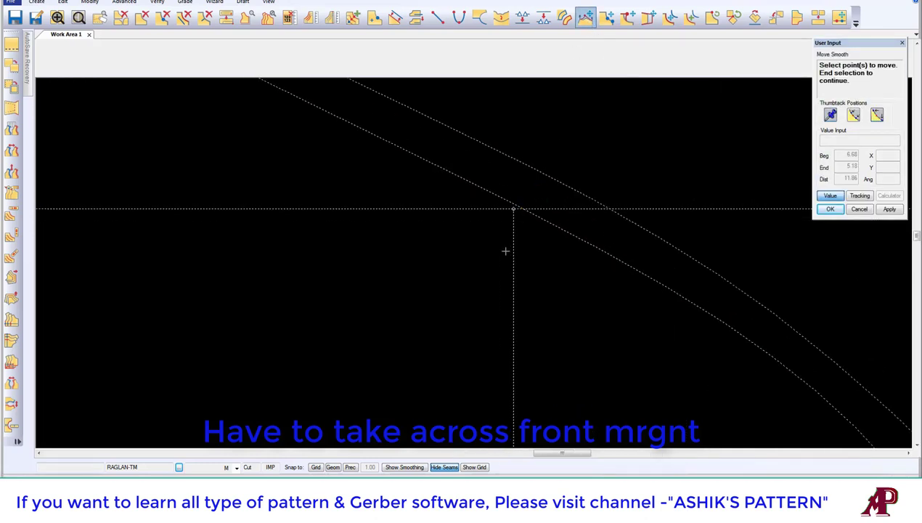
click(513, 209)
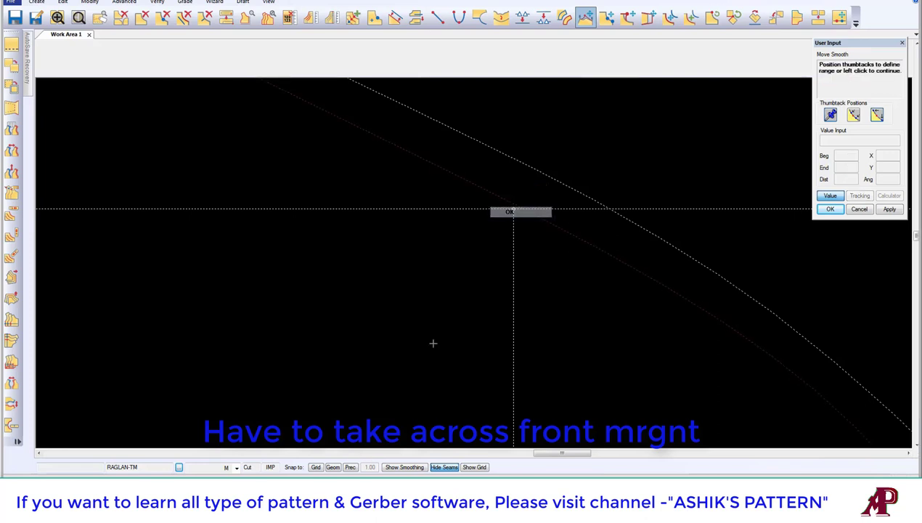
click(333, 466)
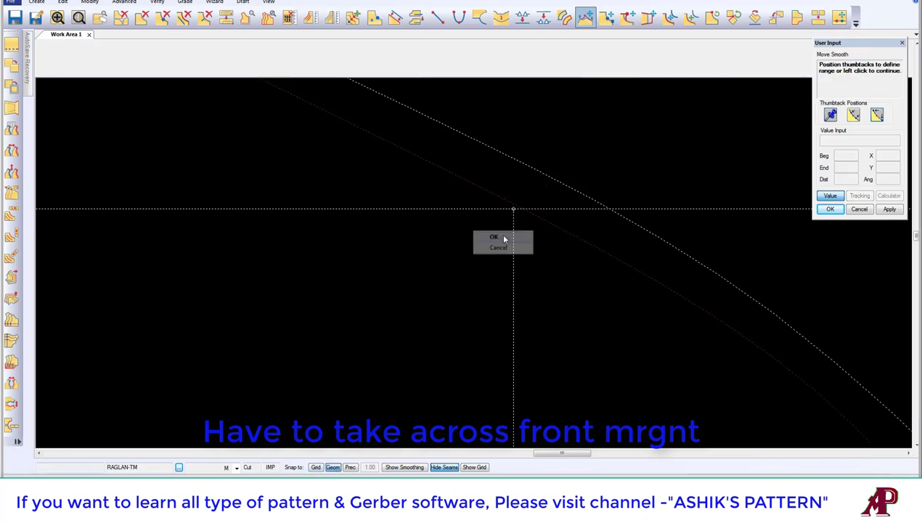
click(504, 237)
click(830, 196)
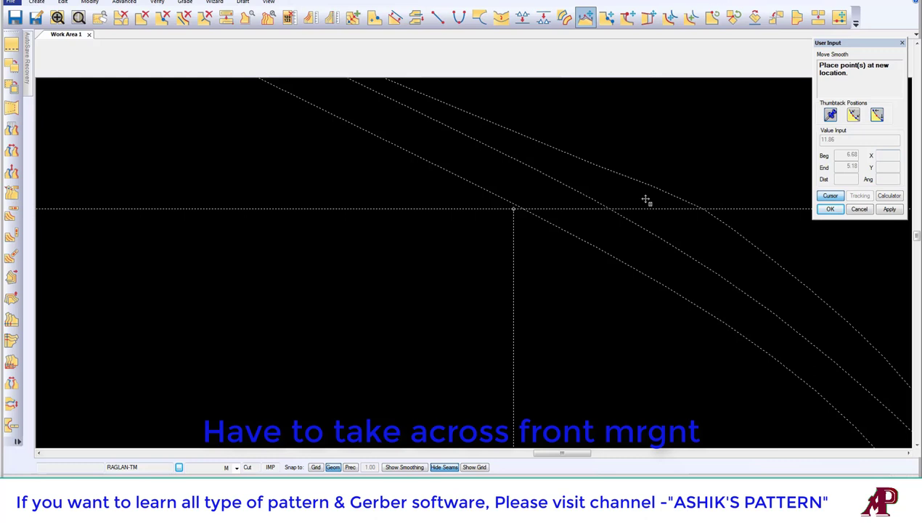
click(515, 214)
scroll(553, 238, down, 2)
scroll(570, 246, down, 2)
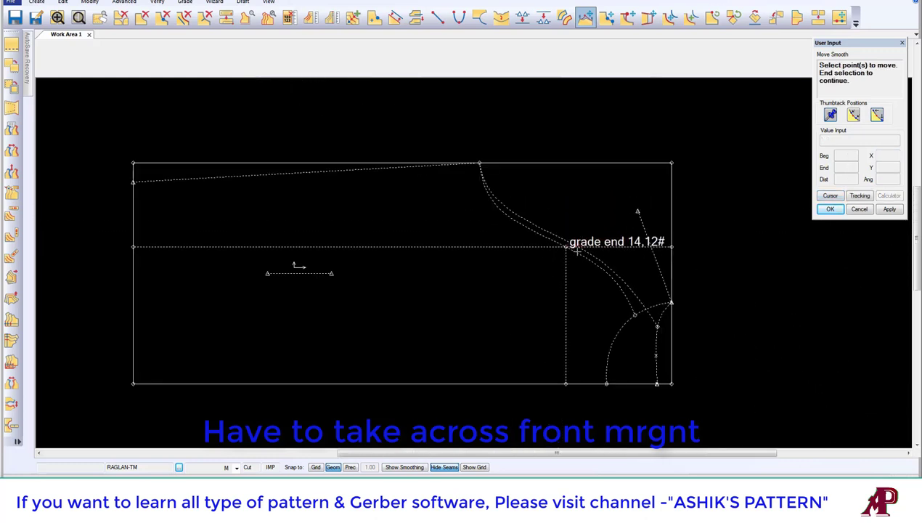
scroll(565, 247, up, 3)
scroll(568, 240, down, 3)
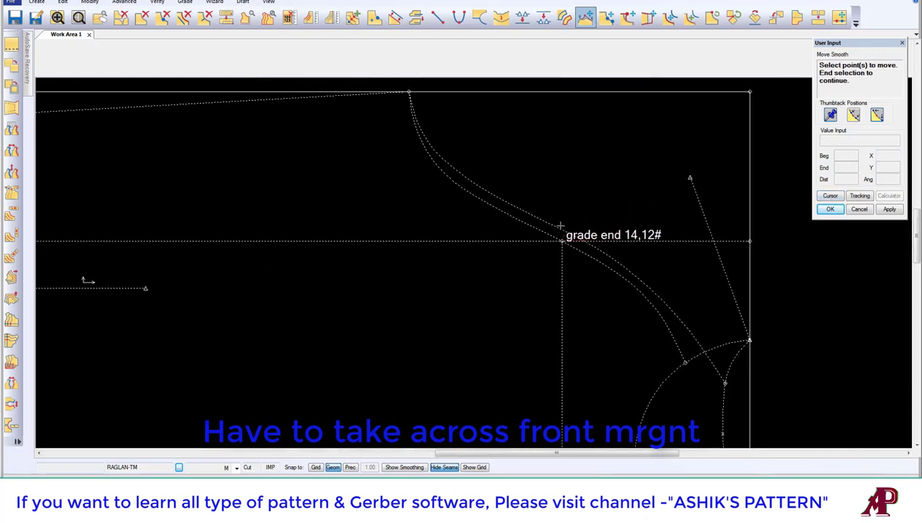
right_click(570, 232)
click(566, 213)
Step: Delete the horizontal guide line with Delete Lines
middle_drag(561, 233, 544, 178)
click(183, 17)
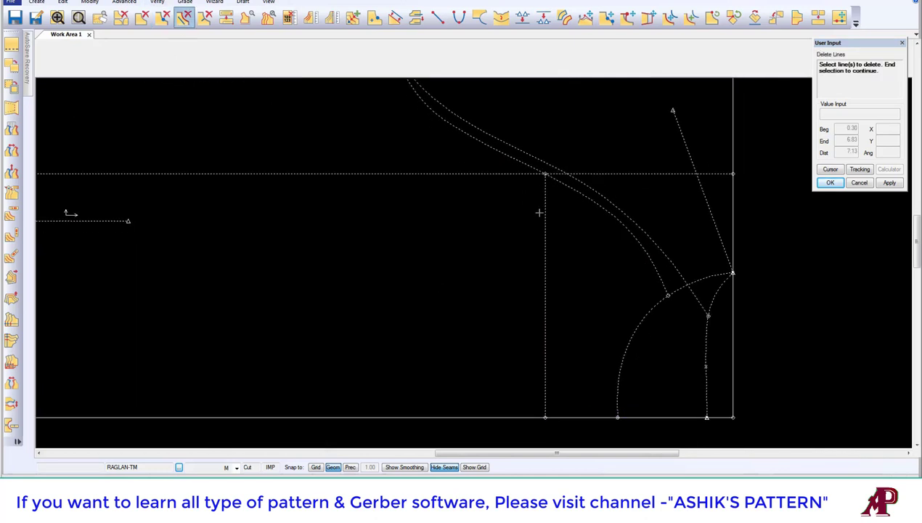
click(494, 174)
right_click(501, 180)
click(534, 189)
right_click(546, 155)
click(569, 165)
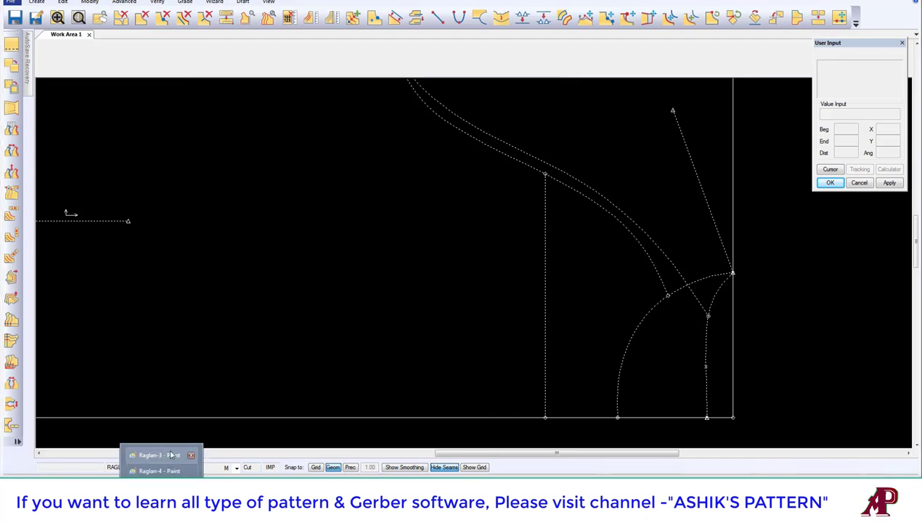
Step: Bring up the measurement chart in Paint, briefly checking the hoodie sketch
click(172, 451)
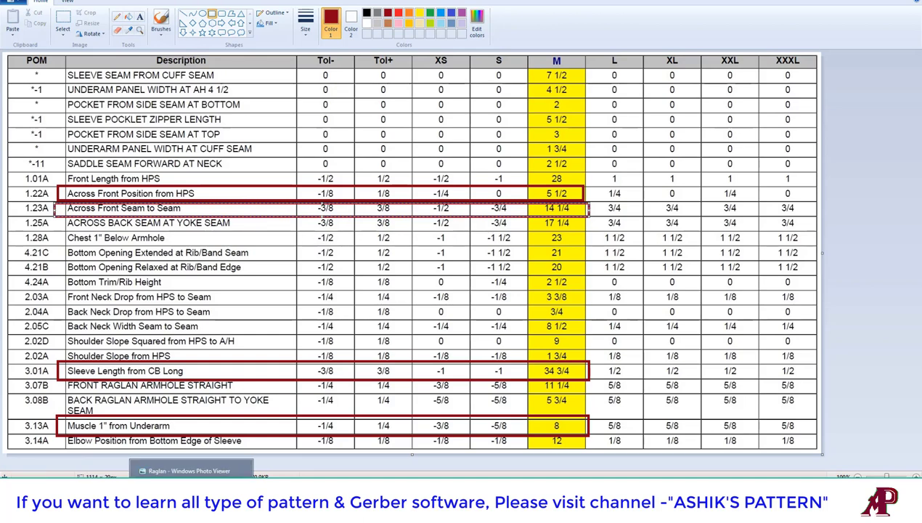
click(190, 470)
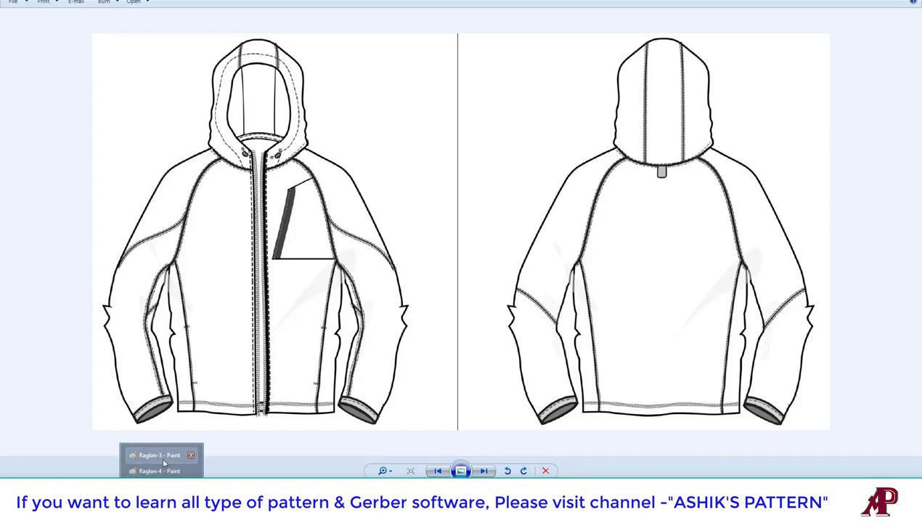
click(161, 454)
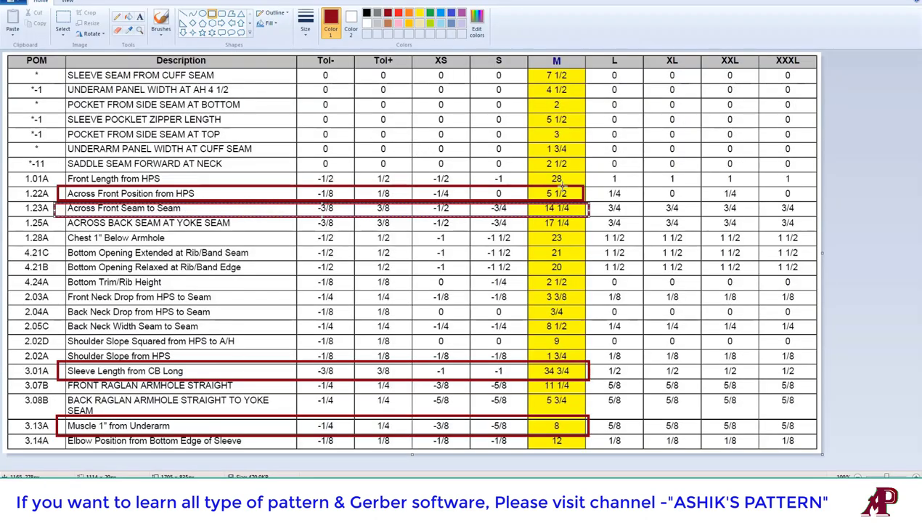
Step: Draw red ellipses around the M-column values 5 1/2 and 17 1/4
click(203, 14)
drag(535, 175, 581, 206)
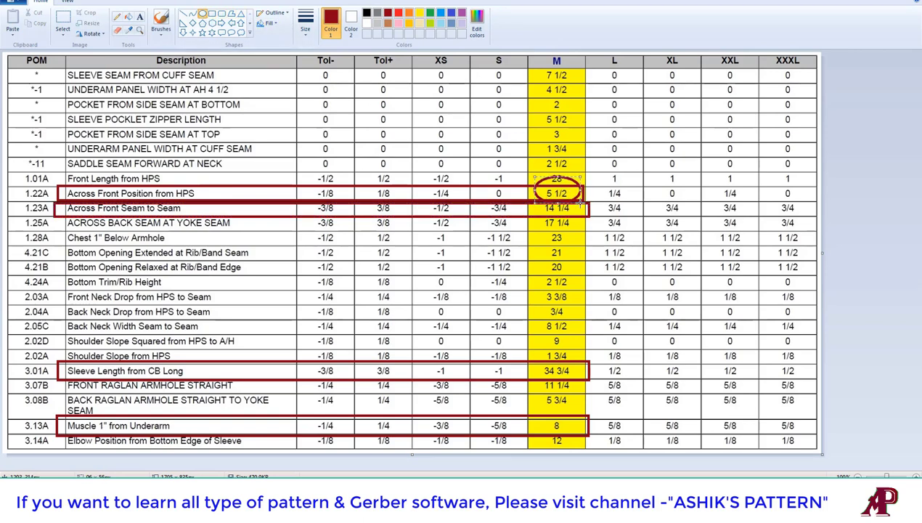
drag(559, 176, 561, 183)
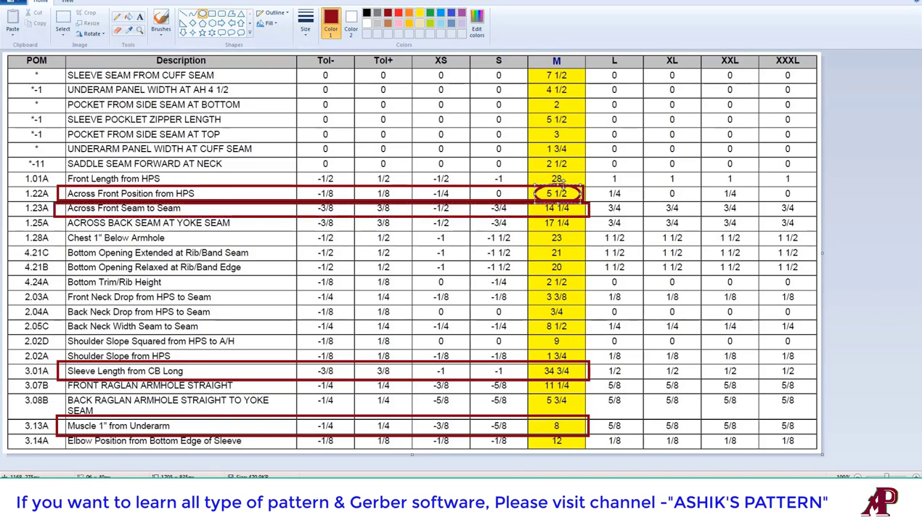
click(556, 204)
drag(533, 216, 582, 231)
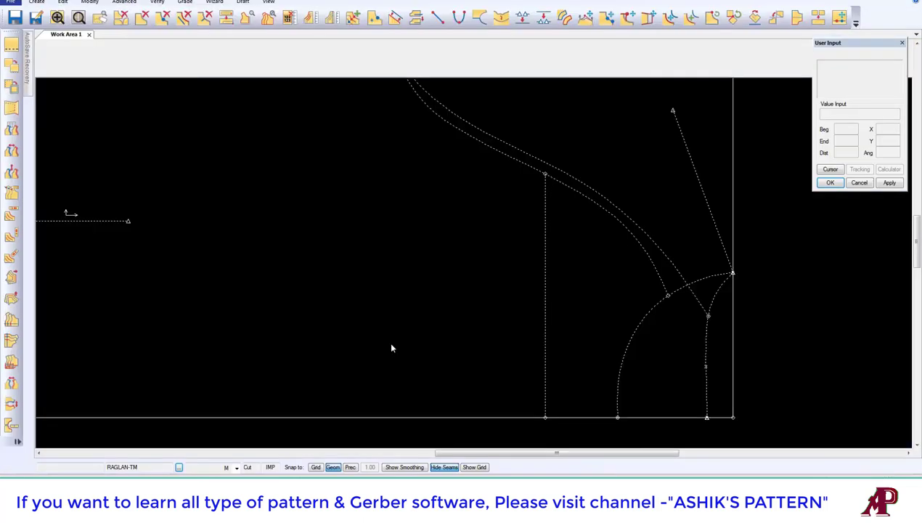
click(395, 16)
click(580, 416)
right_click(587, 357)
click(585, 361)
text(-17.25/2)
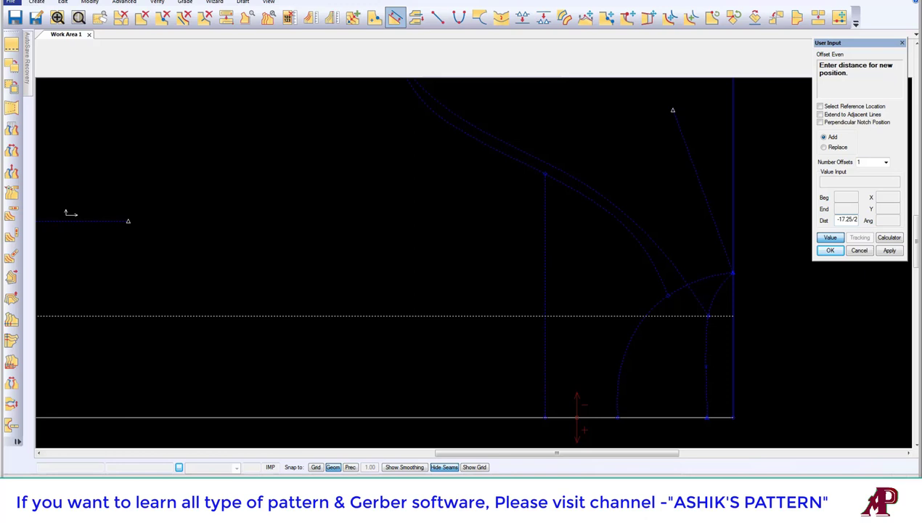
key(Return)
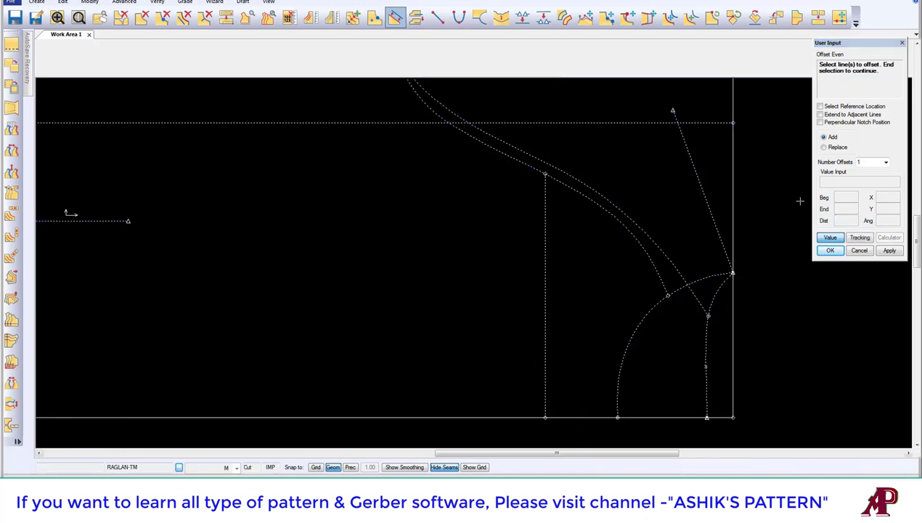
click(563, 194)
scroll(540, 211, down, 2)
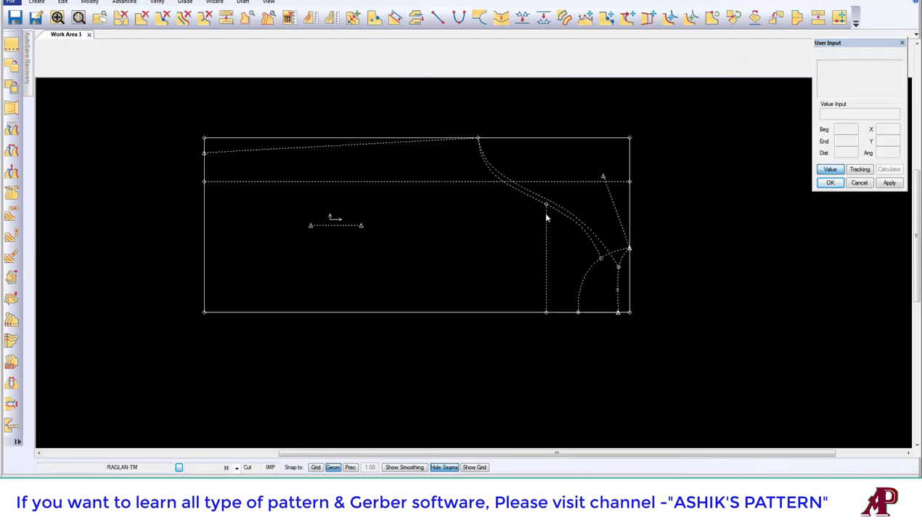
scroll(547, 223, up, 2)
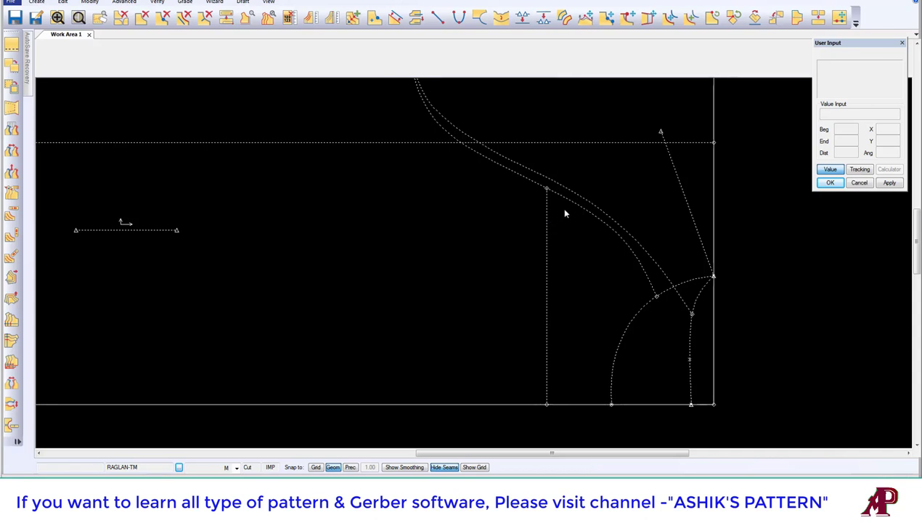
middle_drag(560, 207, 553, 209)
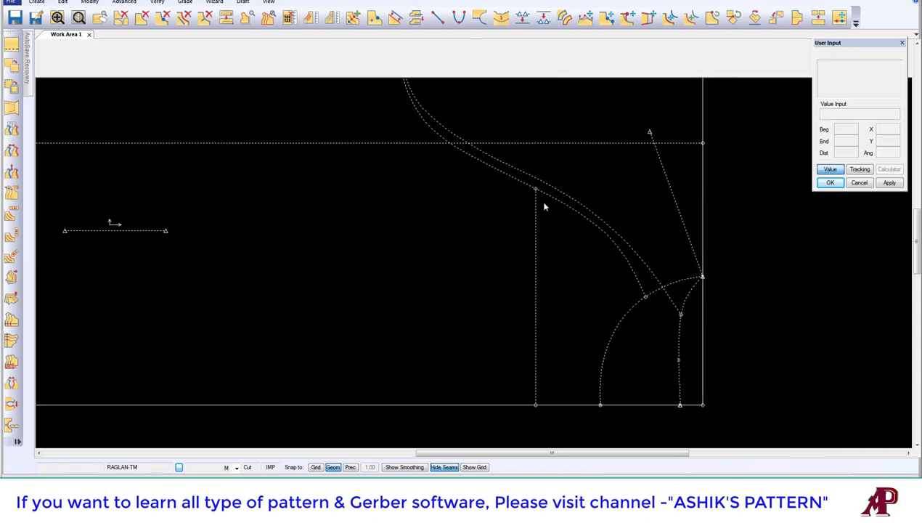
click(331, 17)
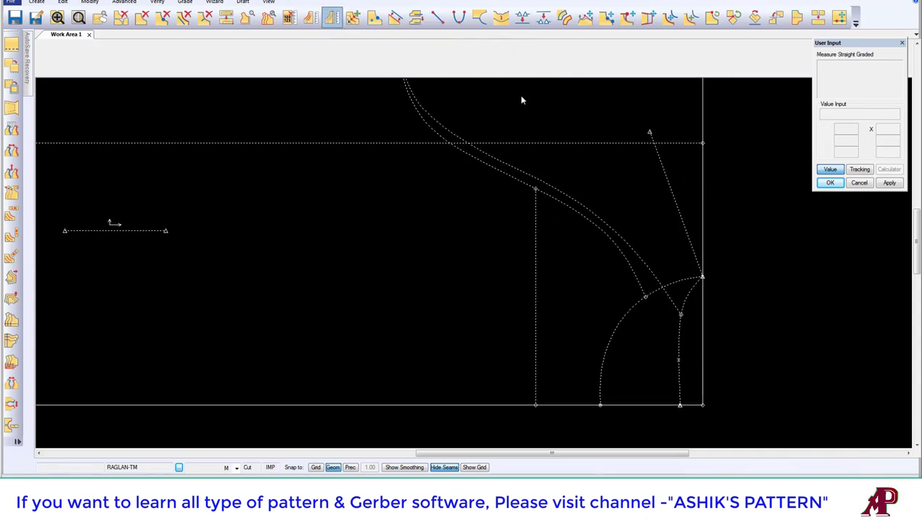
click(540, 142)
right_click(552, 176)
click(555, 183)
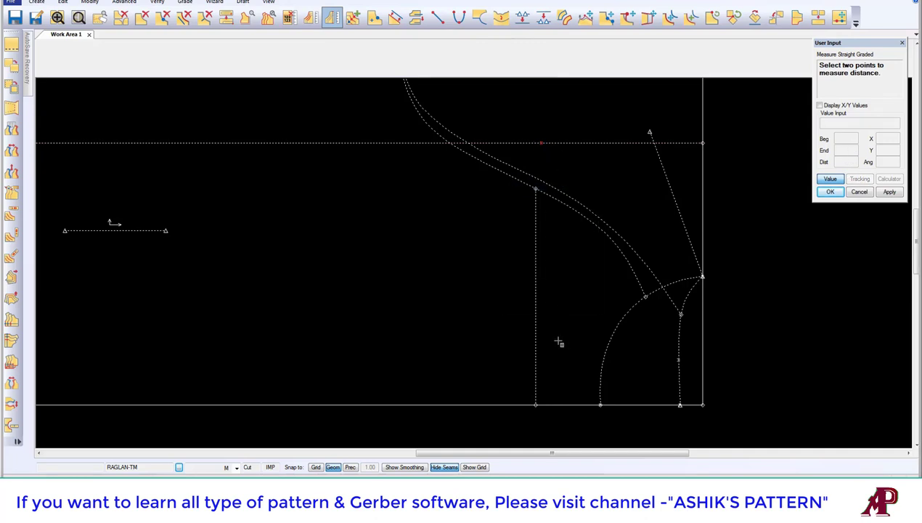
click(548, 404)
right_click(562, 345)
click(560, 349)
click(331, 17)
click(538, 142)
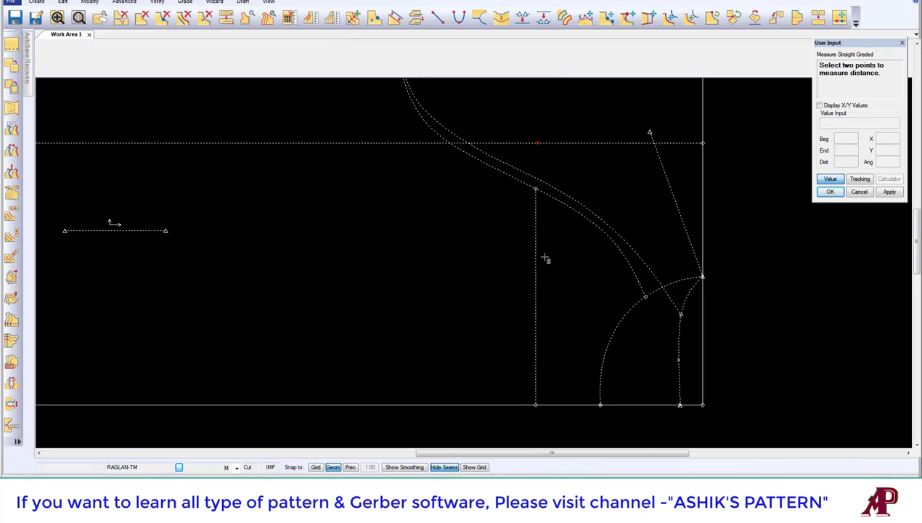
click(543, 404)
right_click(547, 231)
click(550, 240)
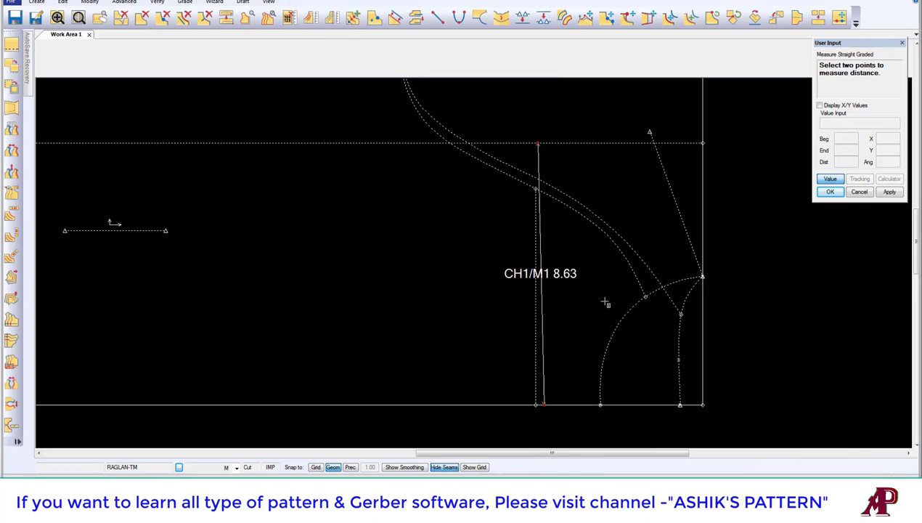
key(Escape)
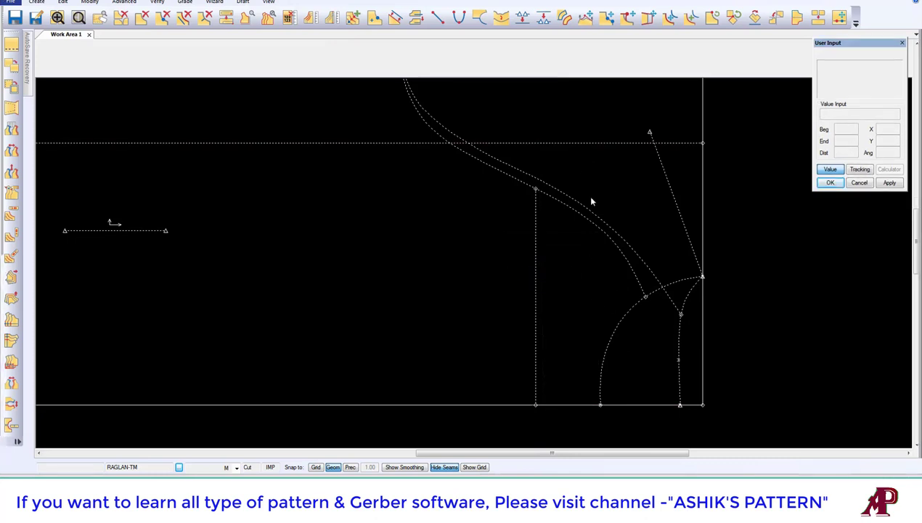
click(557, 199)
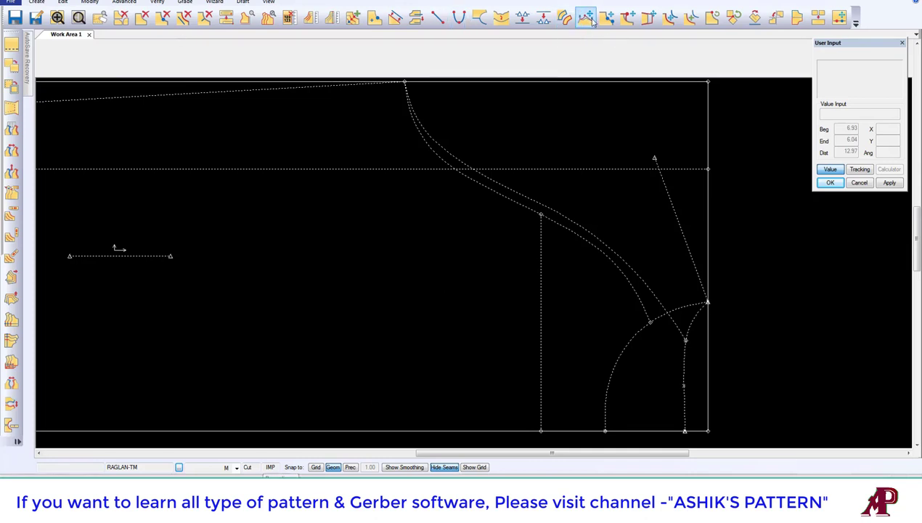
click(332, 18)
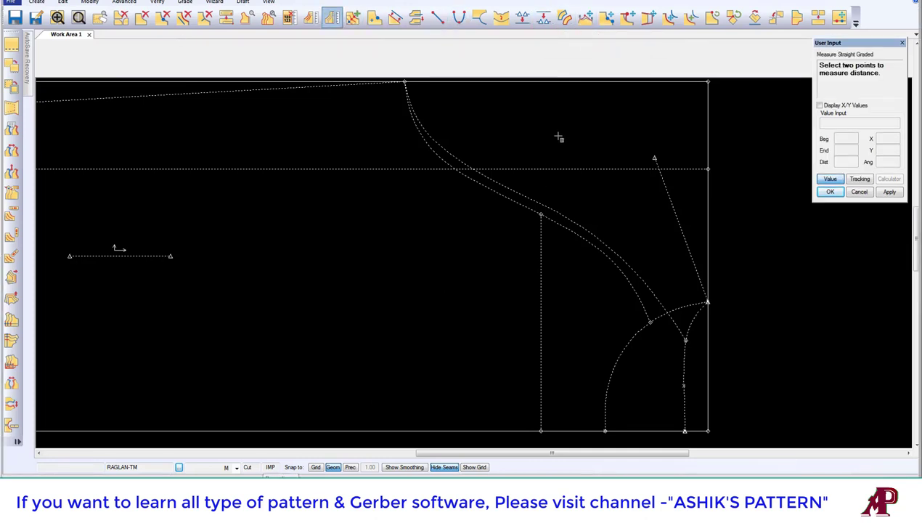
click(585, 16)
click(541, 182)
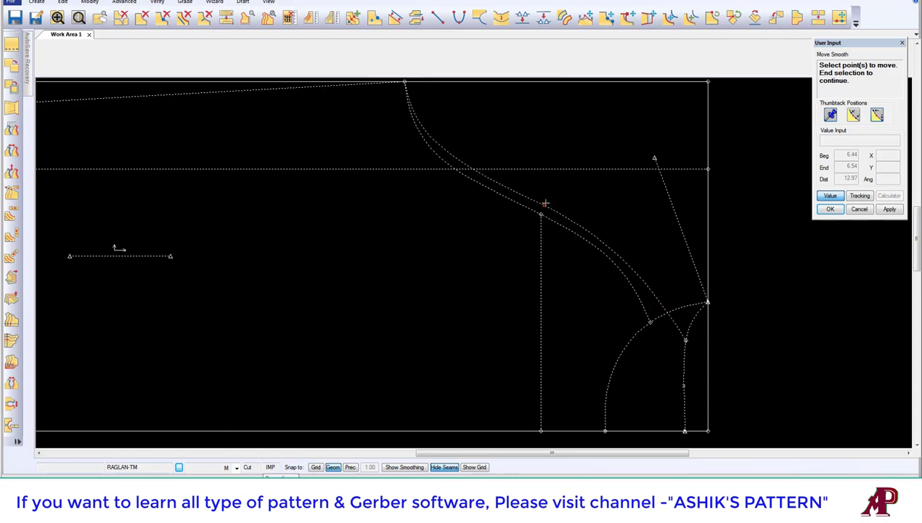
right_click(545, 202)
click(829, 195)
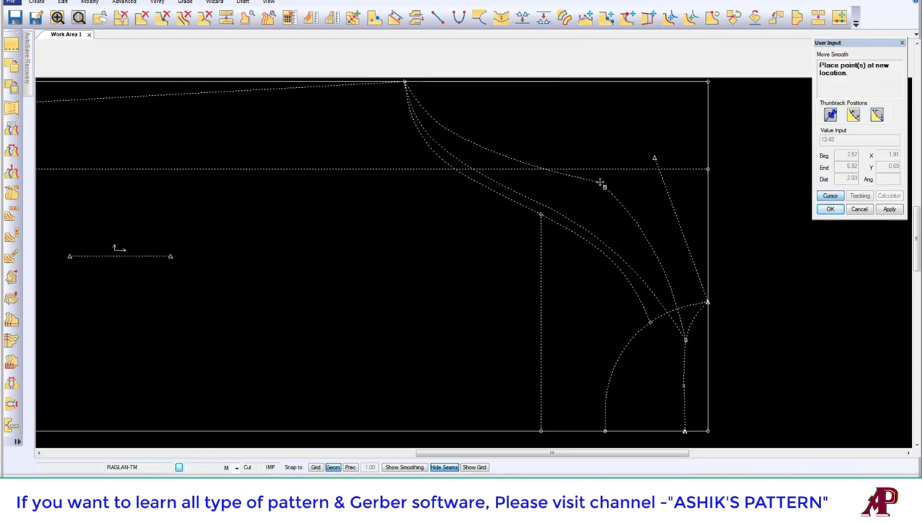
right_click(548, 168)
click(551, 161)
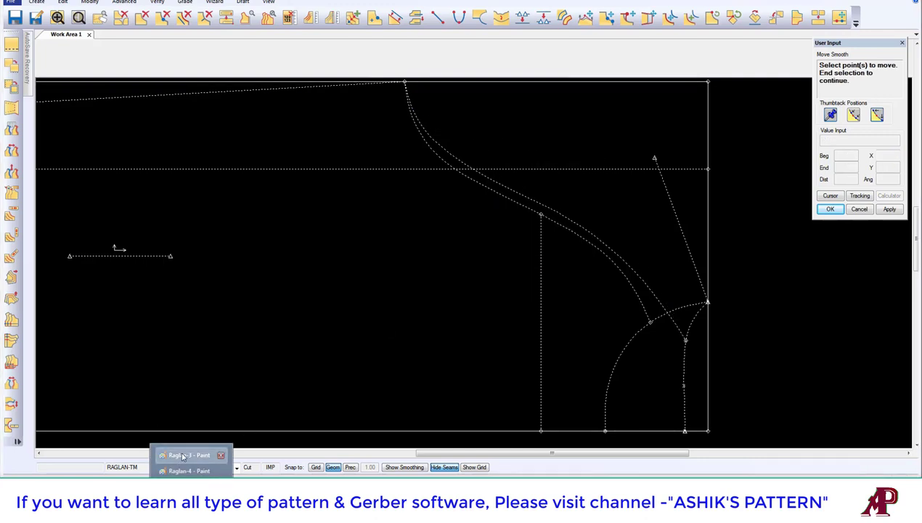
click(182, 456)
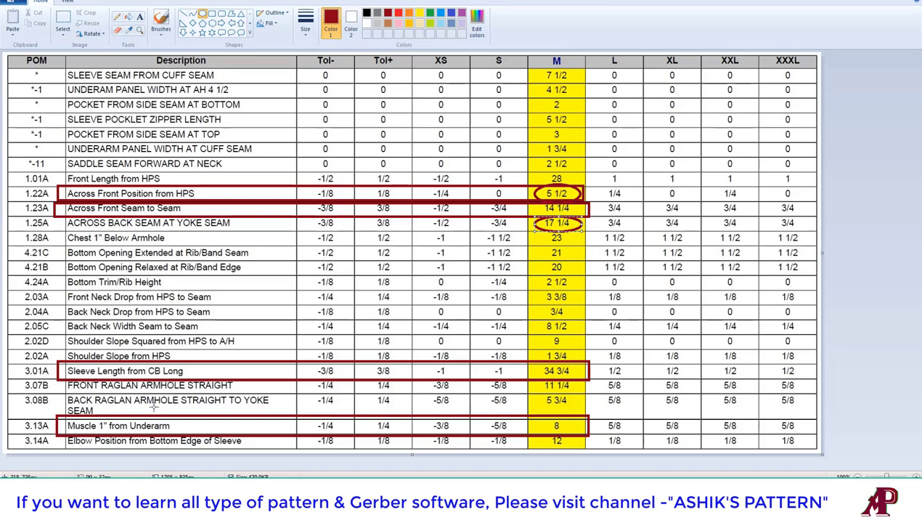
click(220, 464)
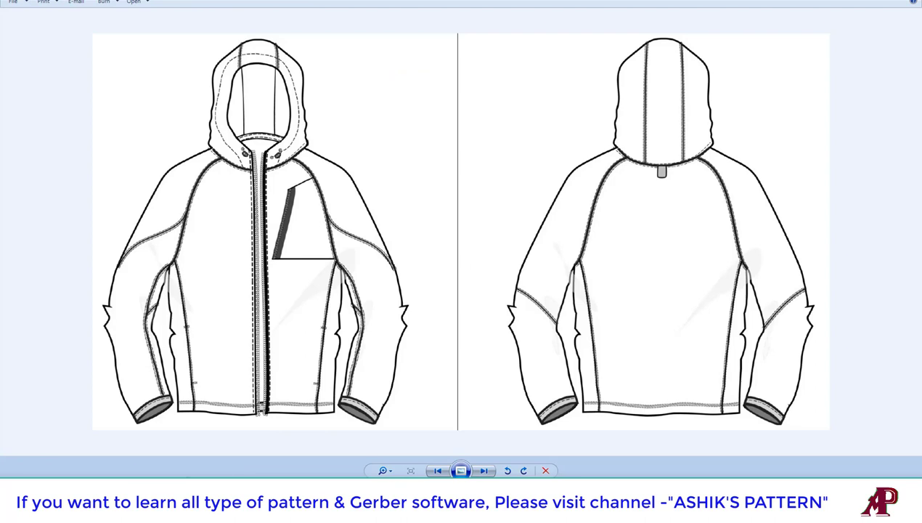
key(alt+Tab)
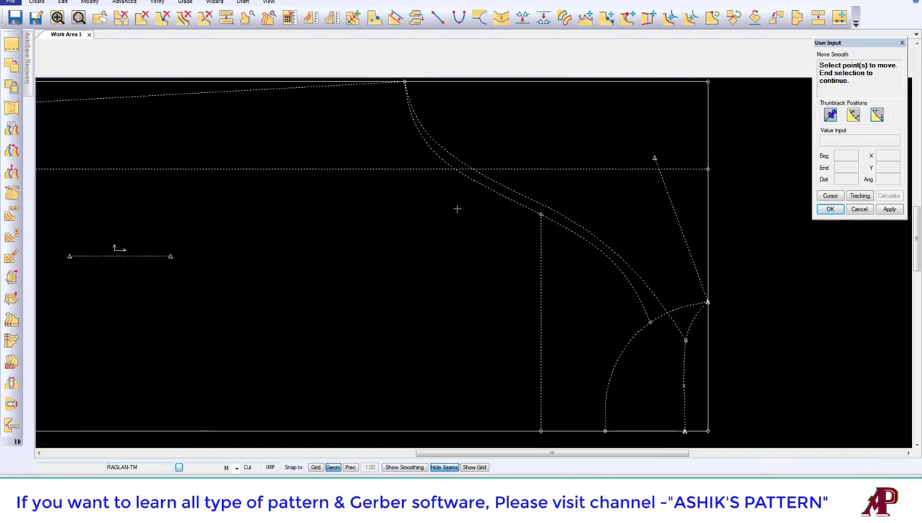
Step: Delete the horizontal dotted guide line crossing the upper pattern
click(183, 17)
click(596, 169)
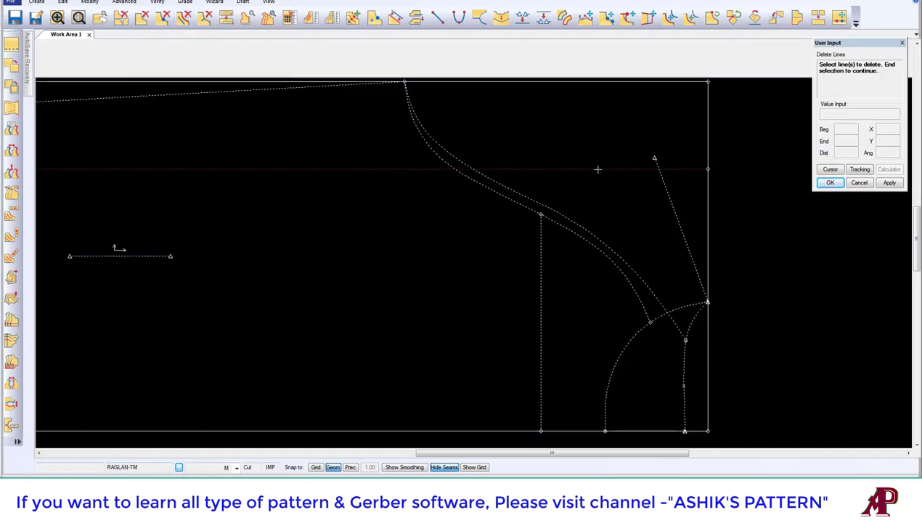
right_click(560, 166)
click(555, 167)
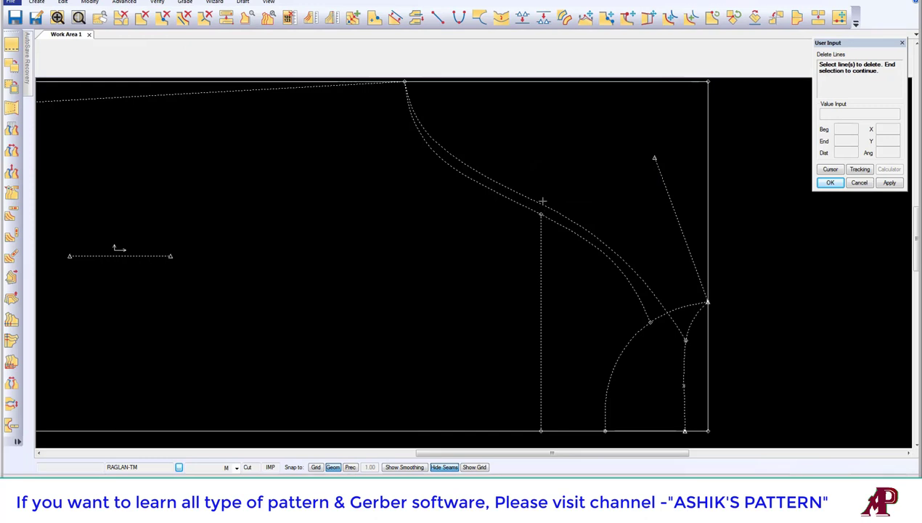
right_click(559, 175)
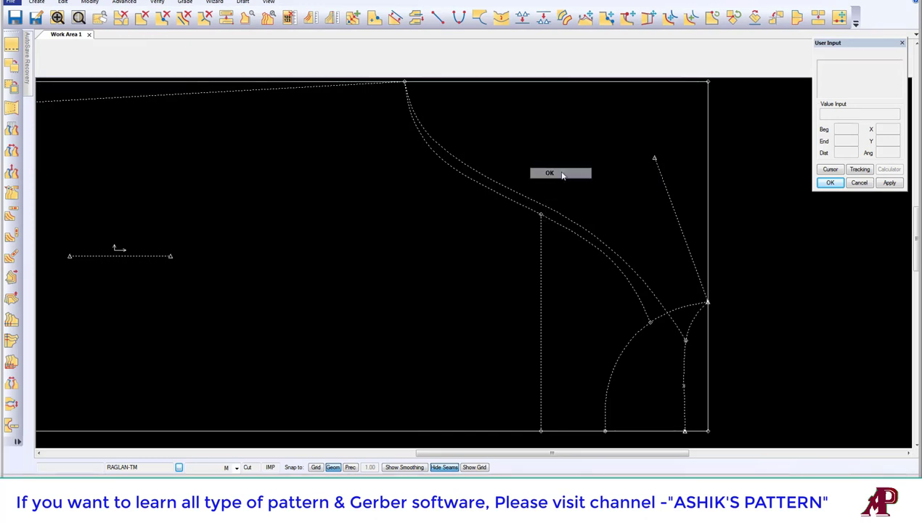
click(559, 173)
Step: Zoom and pan to centre the armhole area, then select Move Smooth
scroll(556, 198, down, 1)
scroll(541, 209, down, 1)
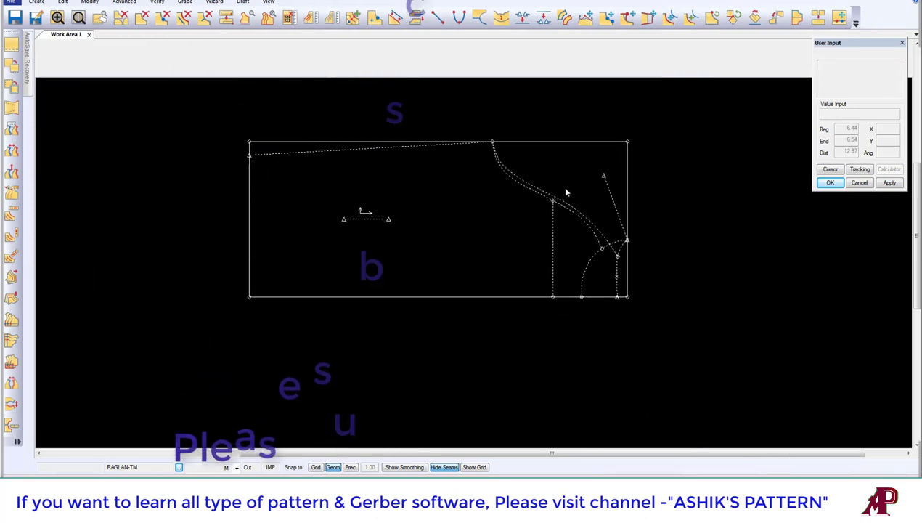
scroll(560, 185, up, 1)
scroll(591, 229, up, 1)
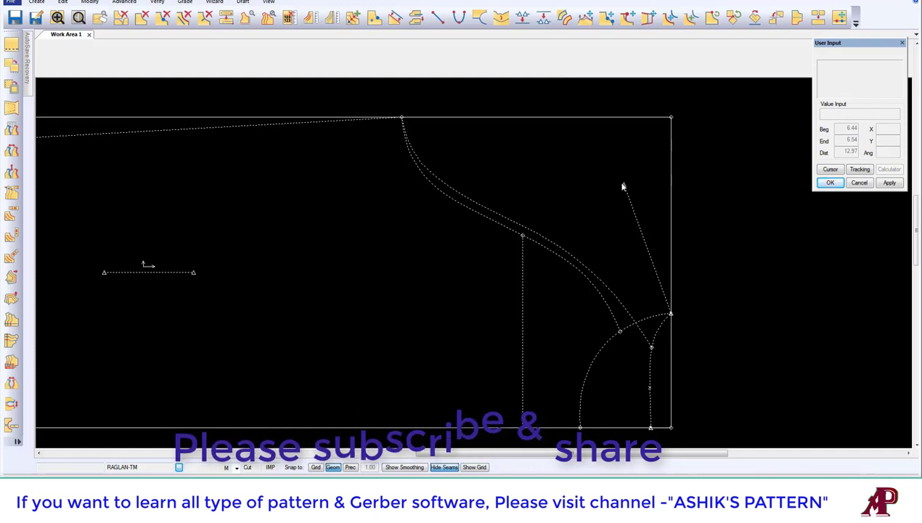
mouse_move(608, 205)
middle_down()
mouse_move(599, 232)
mouse_move(624, 212)
middle_up()
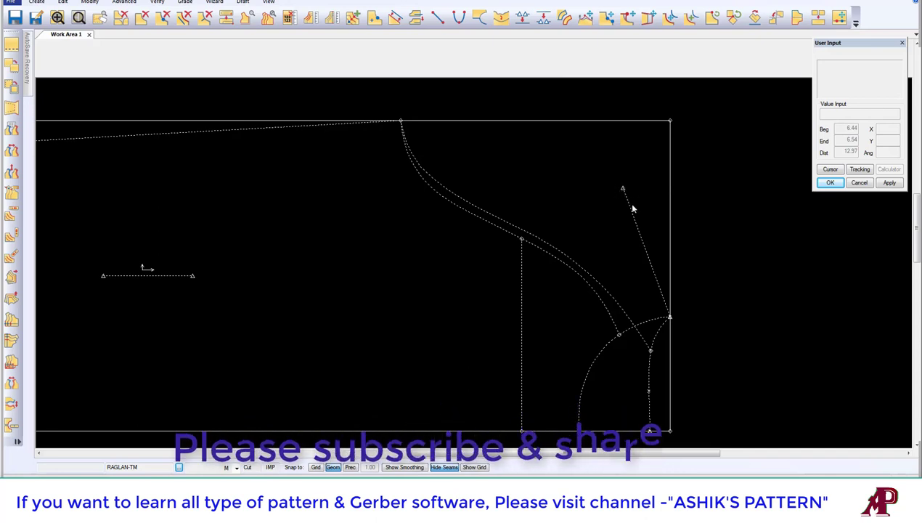
click(623, 189)
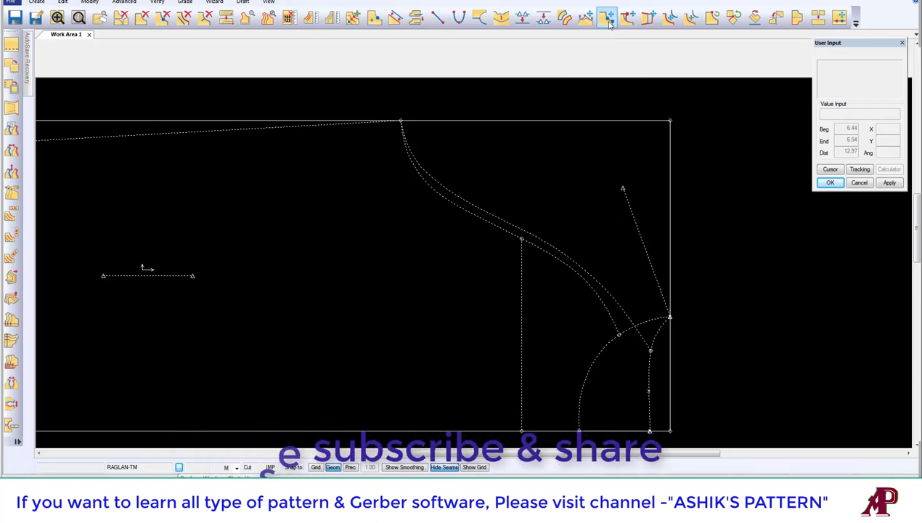
click(585, 16)
Step: Pin the lower corner and shift the slanted line's top end 0.375 sideways
right_click(656, 185)
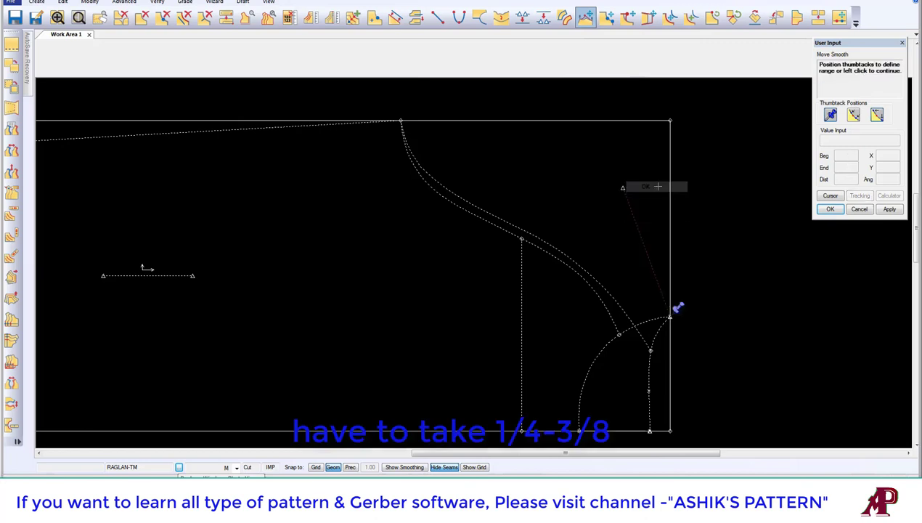
click(643, 185)
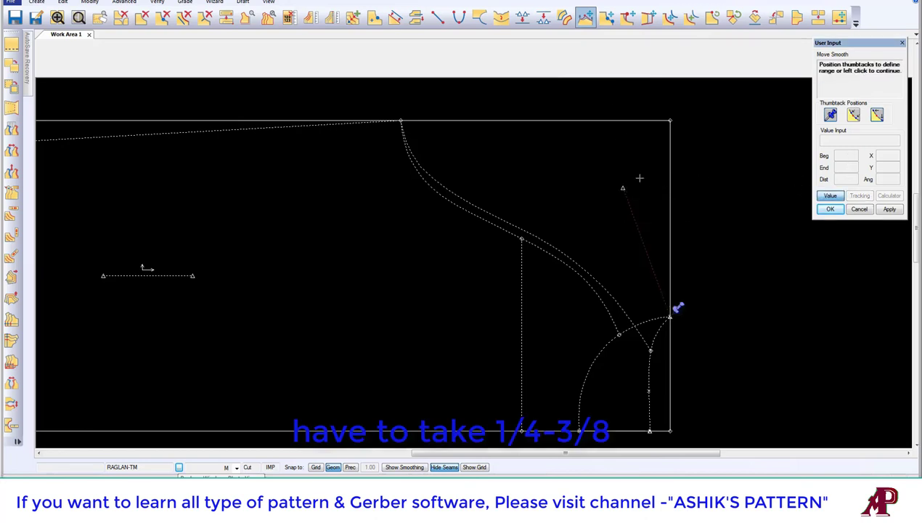
click(677, 308)
text(.375)
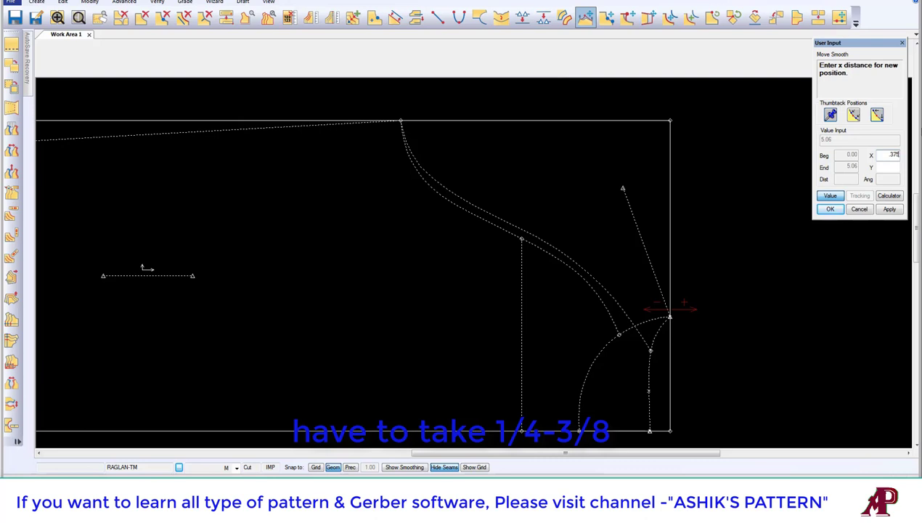
click(889, 209)
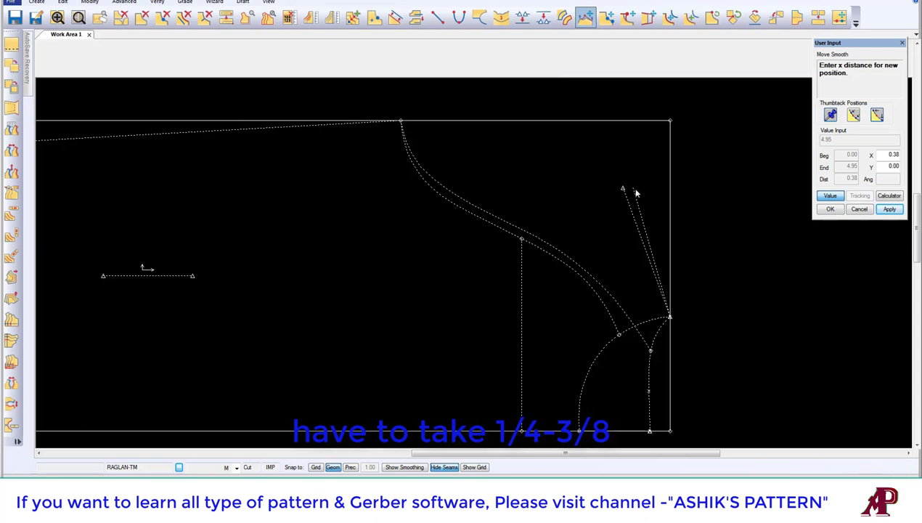
click(829, 208)
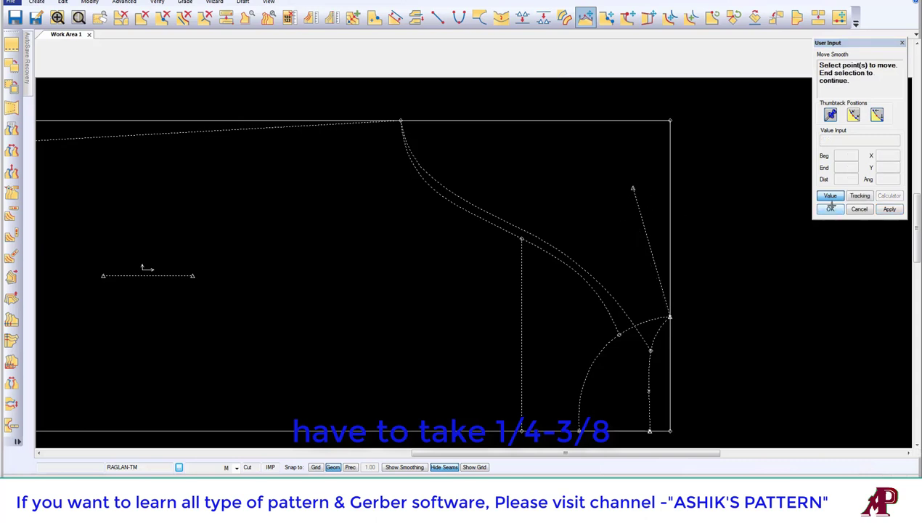
click(831, 209)
middle_drag(563, 195, 548, 190)
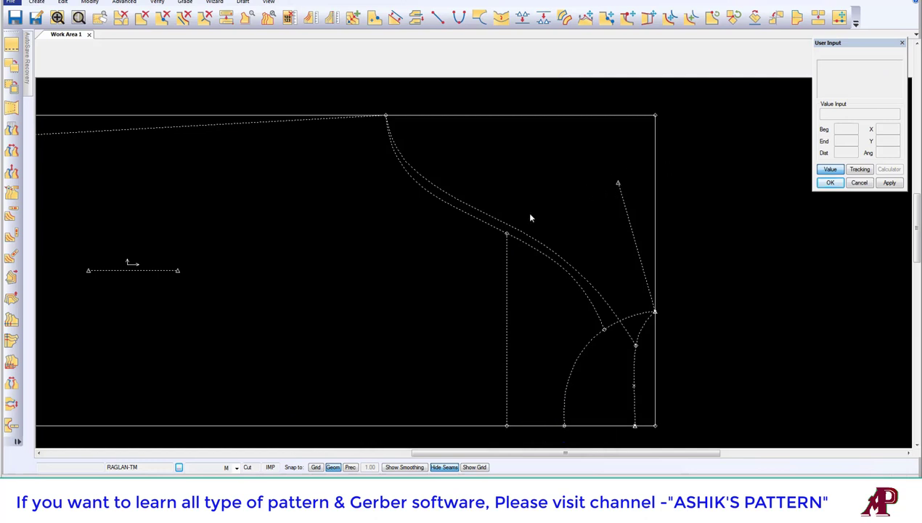
Step: With Move Point Line, slide the diagonal guide's top end to a shorter position along the line
scroll(570, 206, down, 2)
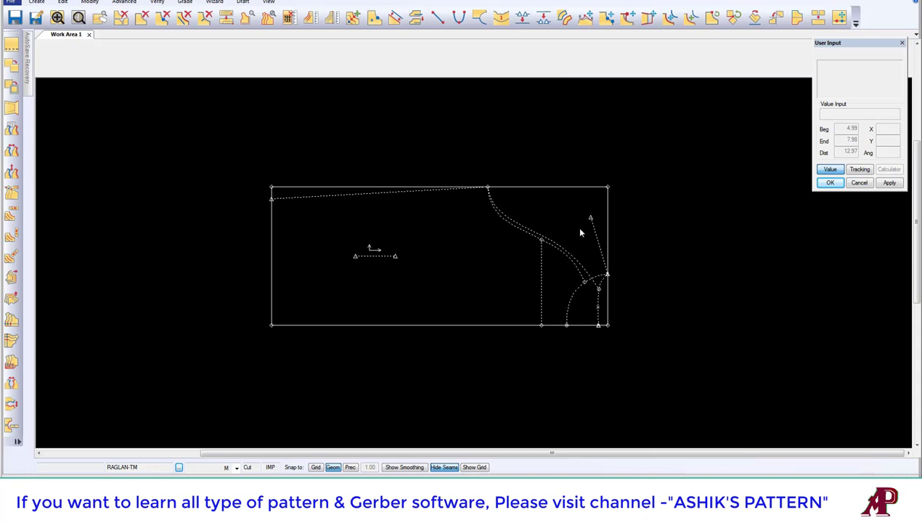
scroll(578, 242, up, 2)
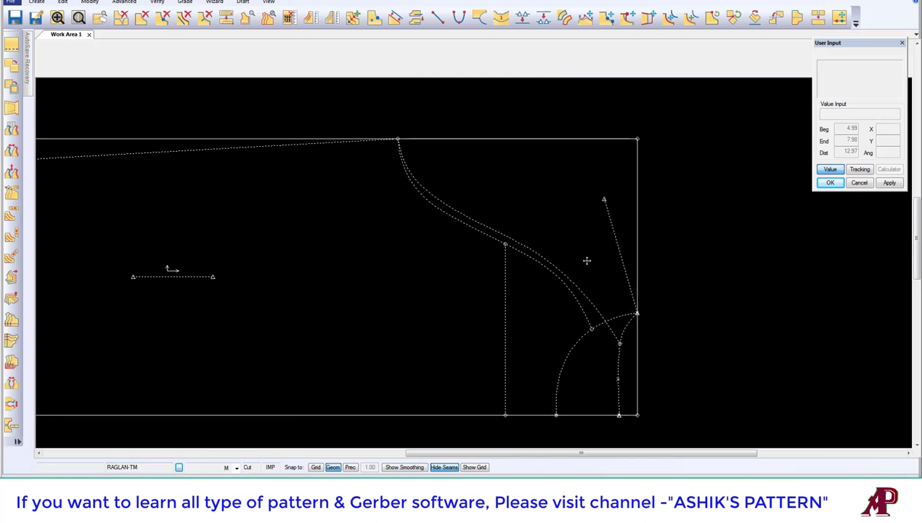
scroll(586, 263, down, 2)
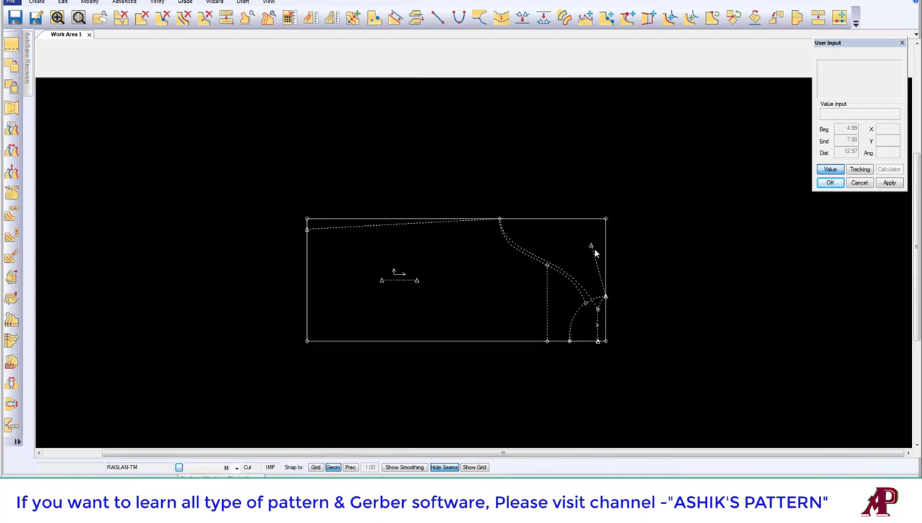
click(628, 16)
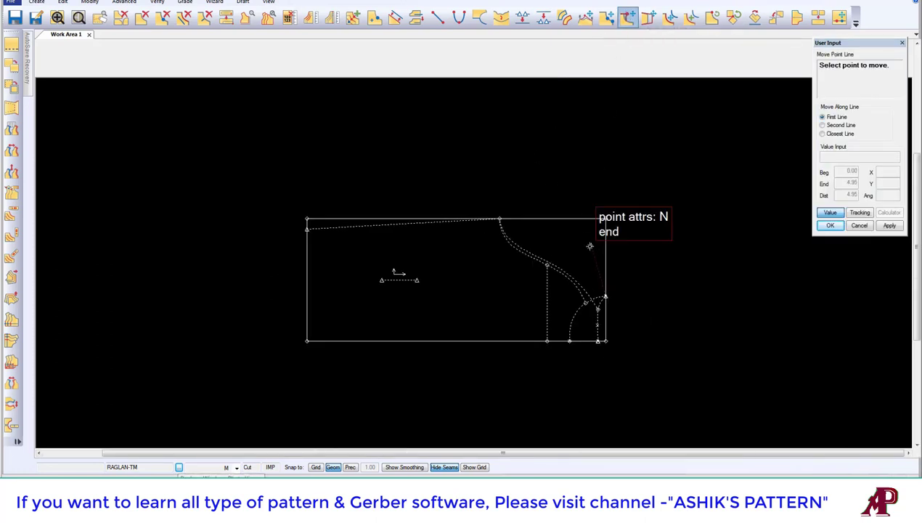
click(830, 212)
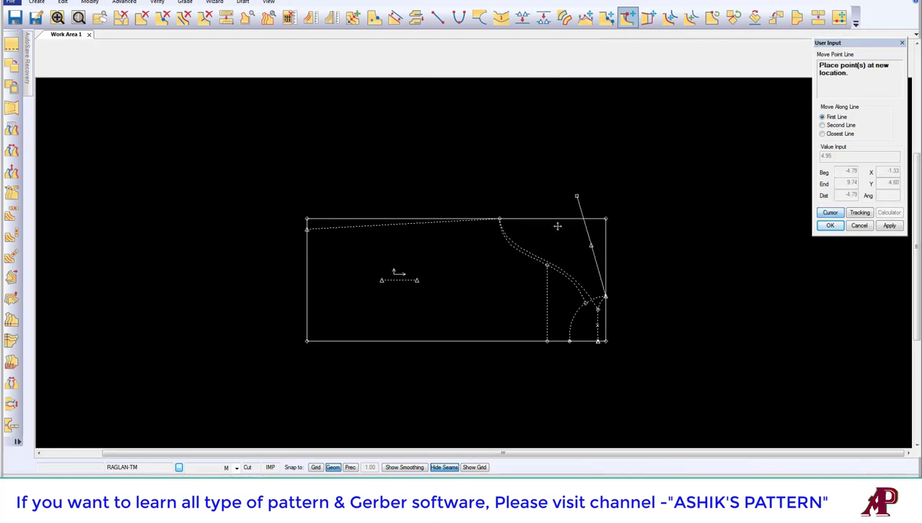
scroll(555, 229, down, 2)
scroll(537, 122, down, 3)
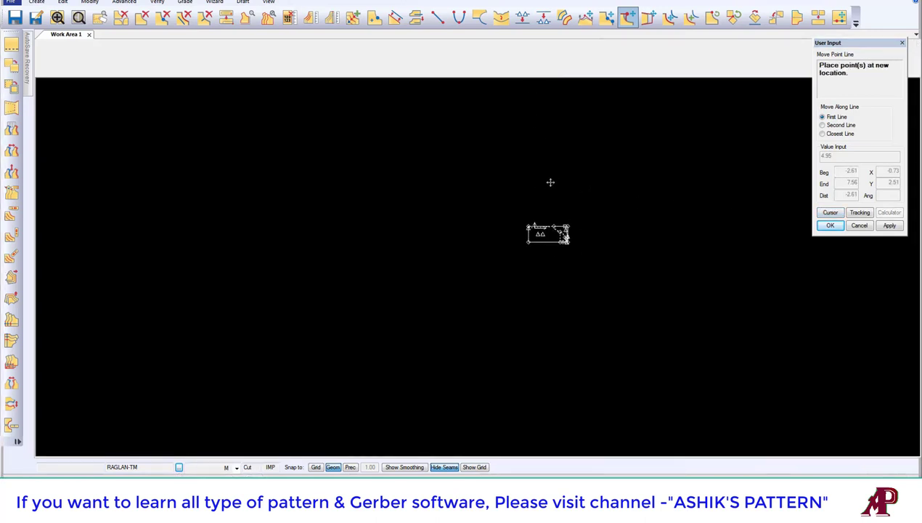
scroll(545, 171, up, 1)
scroll(550, 183, up, 2)
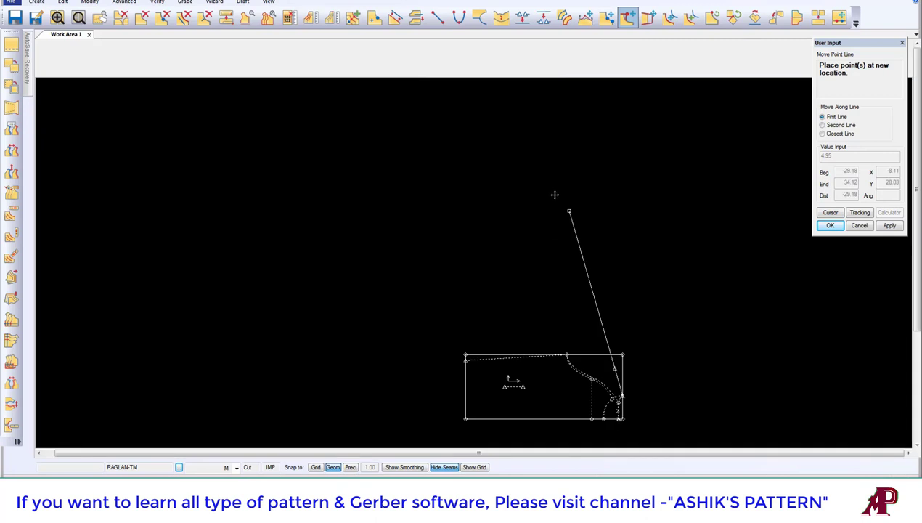
click(557, 192)
scroll(575, 194, down, 2)
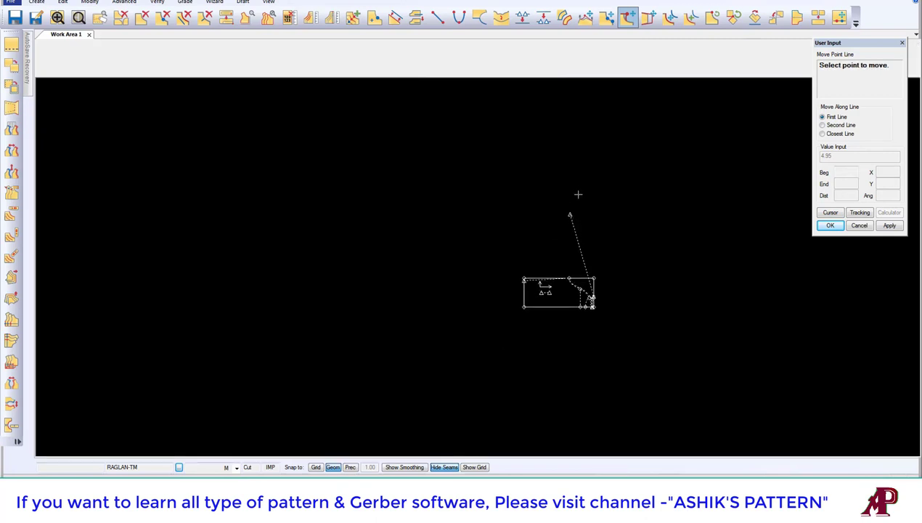
scroll(595, 252, up, 2)
scroll(581, 327, up, 3)
right_click(552, 268)
click(545, 271)
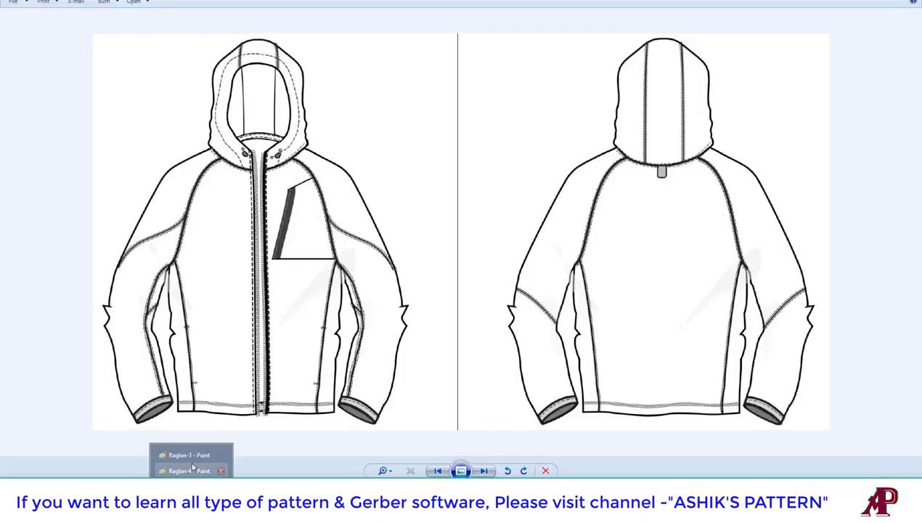
Step: Switch from the hoodie sketch in Photo Viewer to the Paint spec table
click(191, 453)
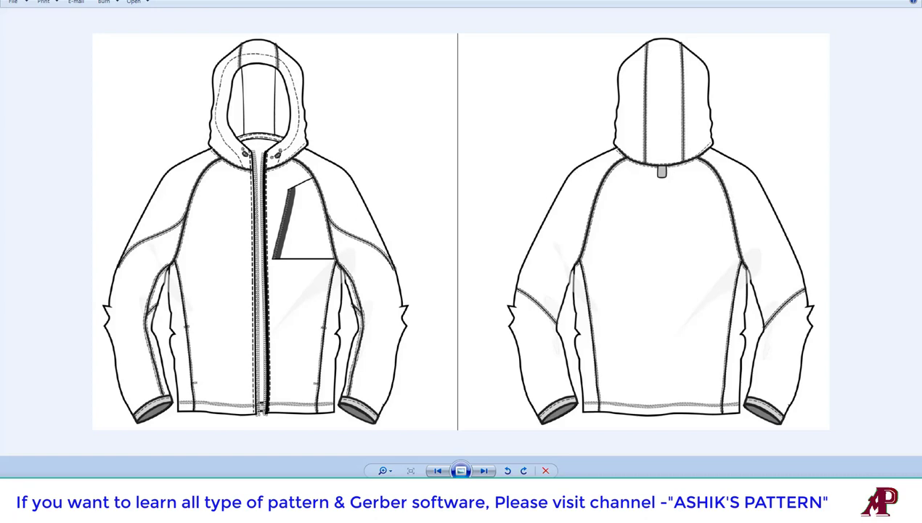
click(188, 456)
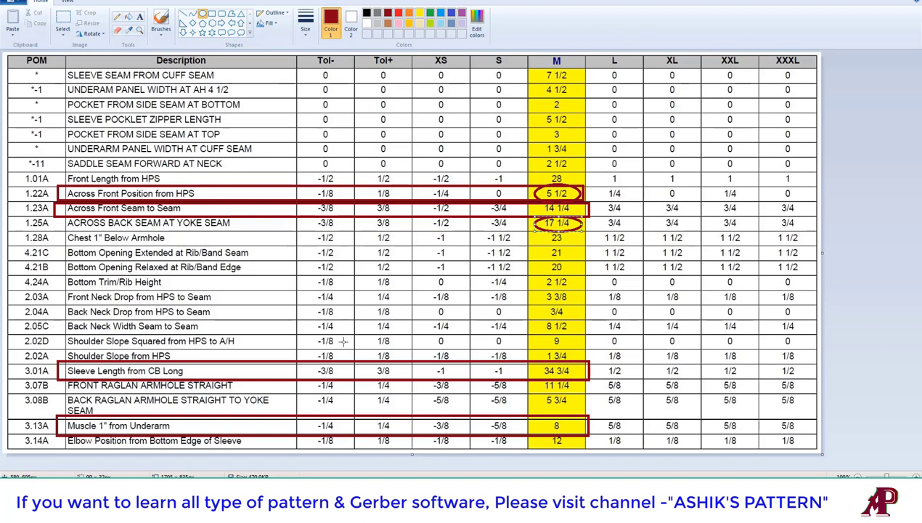
Step: Circle the size-M 9 for shoulder slope in red, then bring the sketches forward
drag(543, 333, 571, 348)
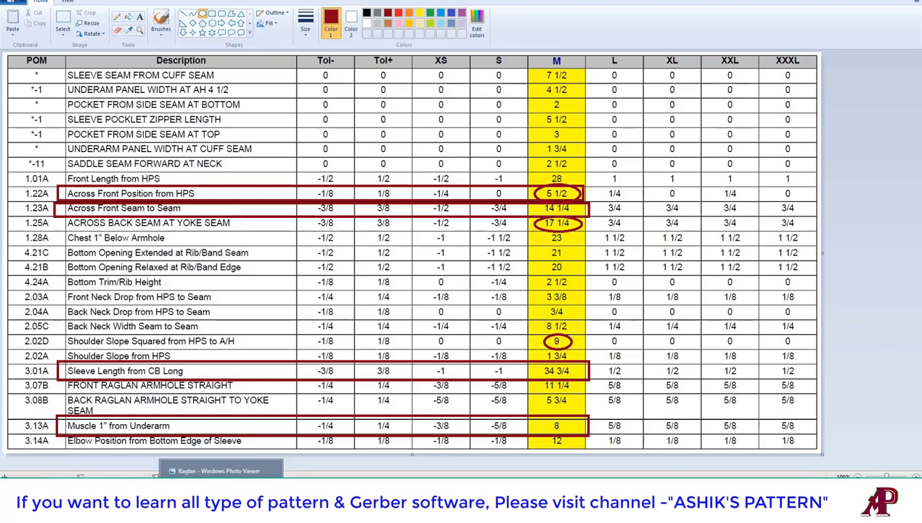
click(218, 470)
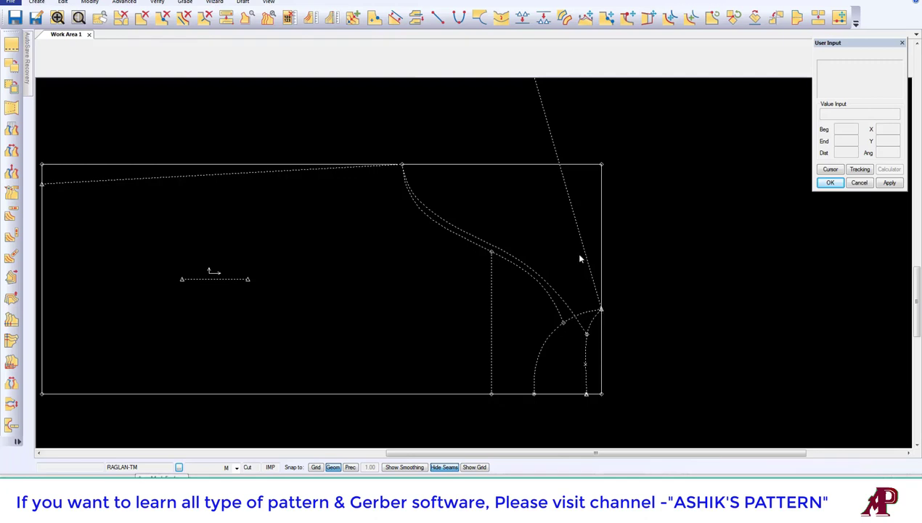
Step: Offset the bottom pattern line evenly by 9
click(395, 15)
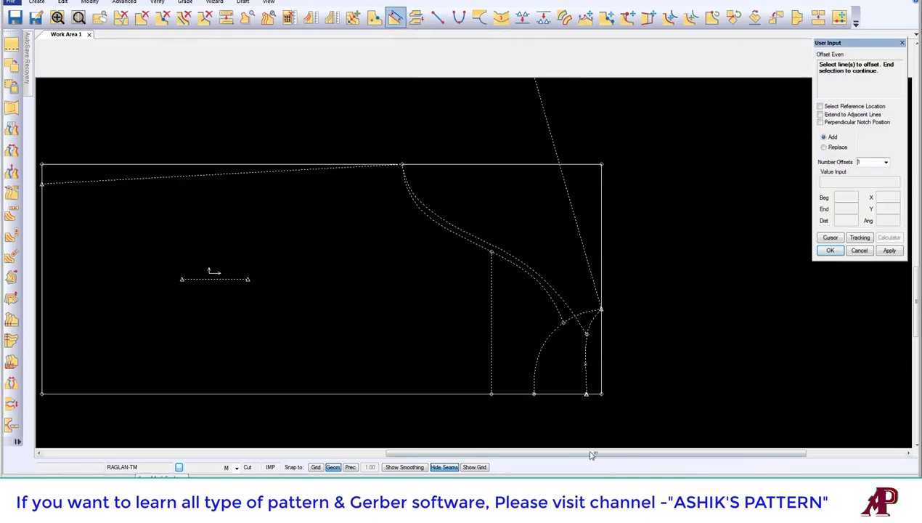
click(558, 385)
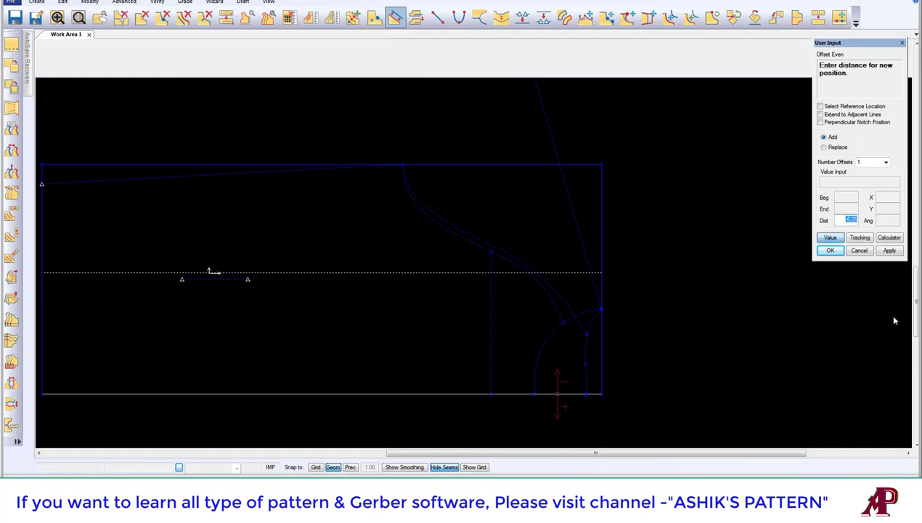
key(BackSpace)
text(9)
key(Return)
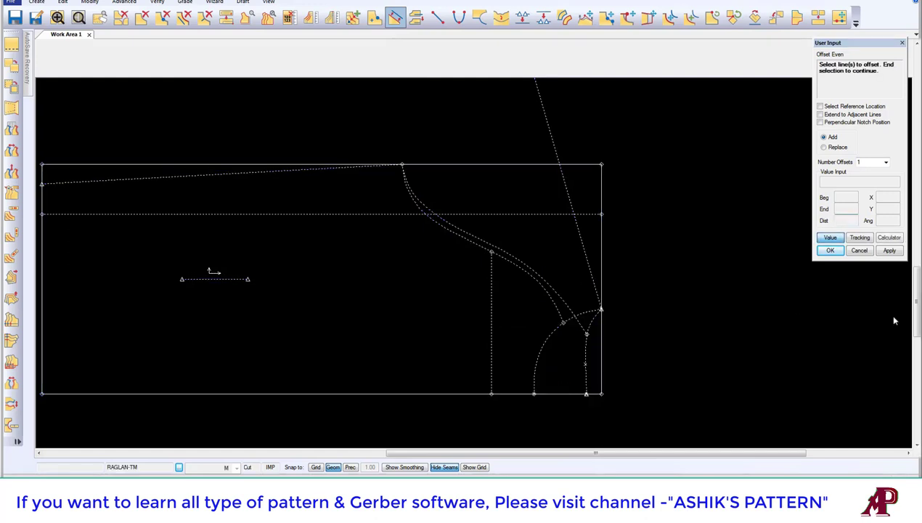
right_click(497, 129)
click(525, 131)
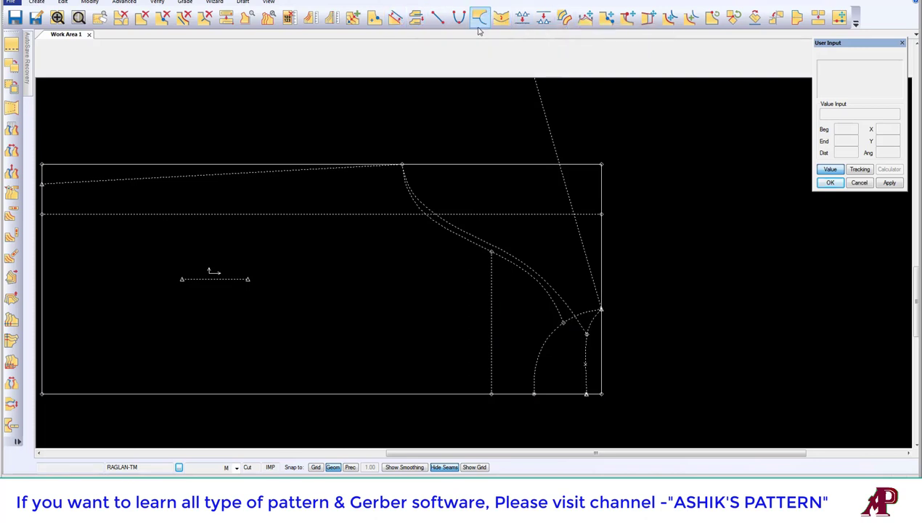
Step: Clip the new offset line at the diagonal, keeping its short right part
click(416, 15)
click(587, 212)
click(577, 229)
right_click(588, 177)
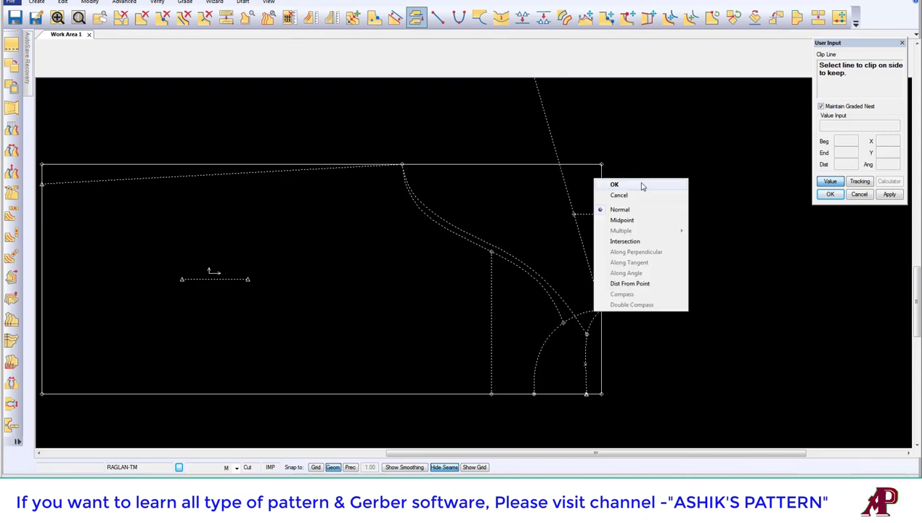
click(638, 181)
scroll(560, 221, down, 1)
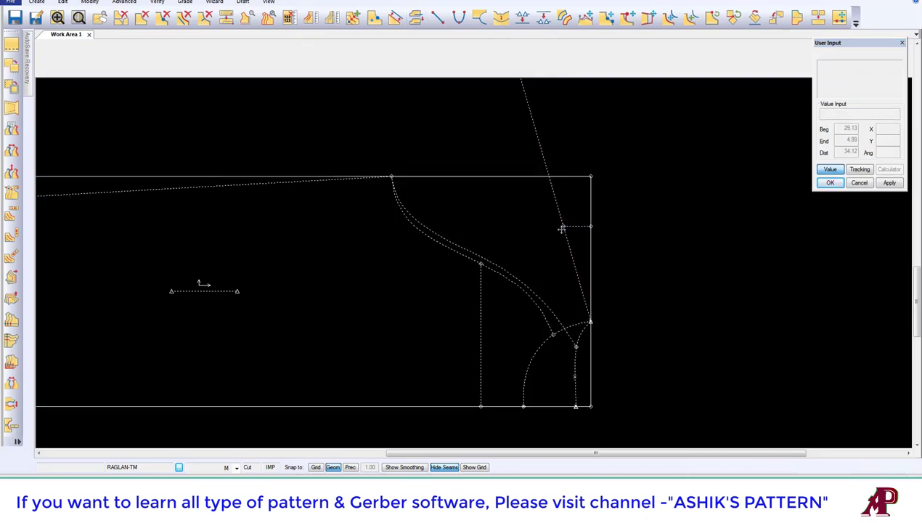
scroll(562, 225, down, 1)
Step: Measure straight graded distances along the raglan guide: 9.02 and 29.18, totalling 38.20
click(331, 16)
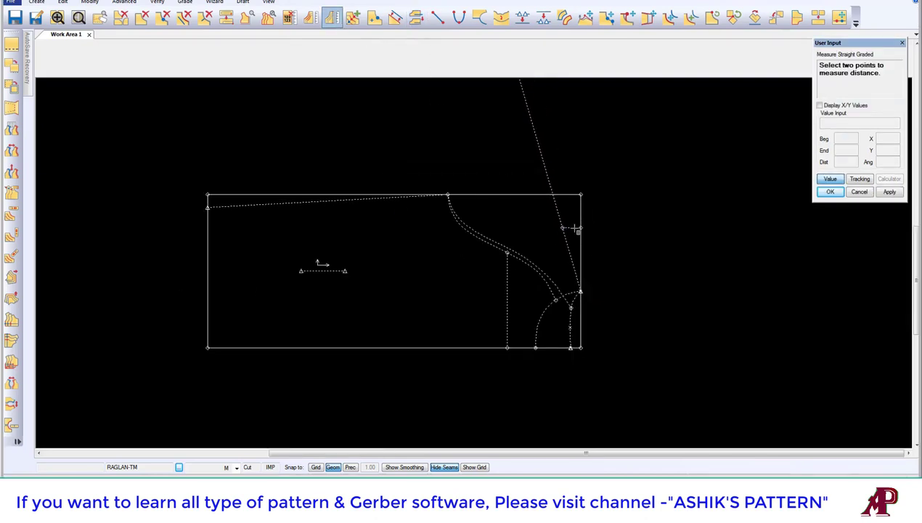
click(561, 228)
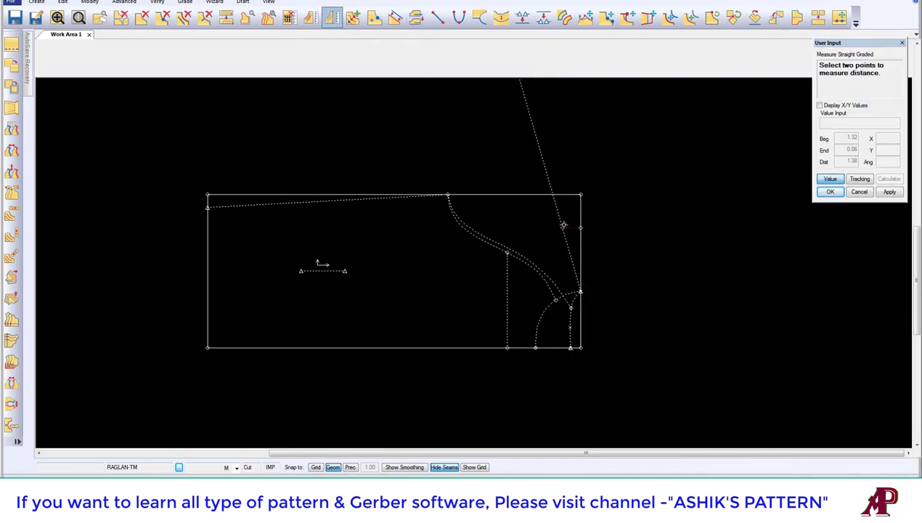
click(571, 347)
right_click(634, 207)
click(631, 207)
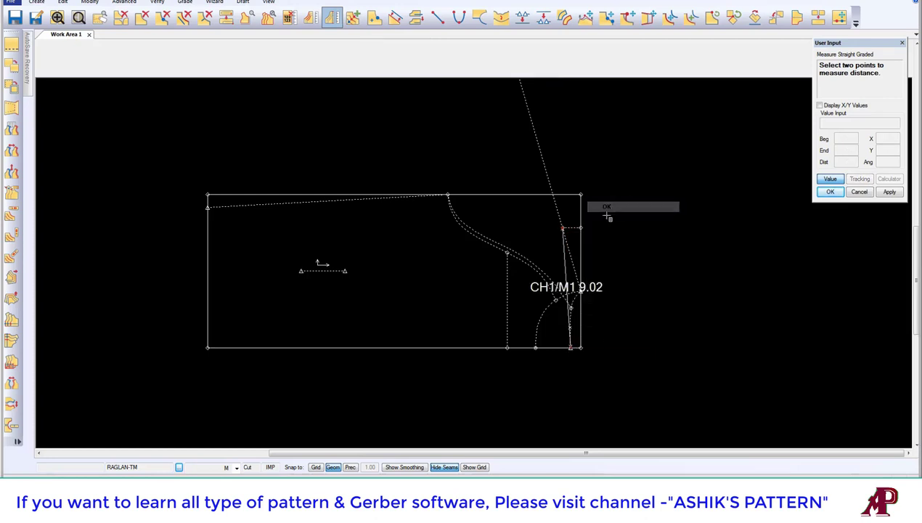
scroll(561, 227, down, 2)
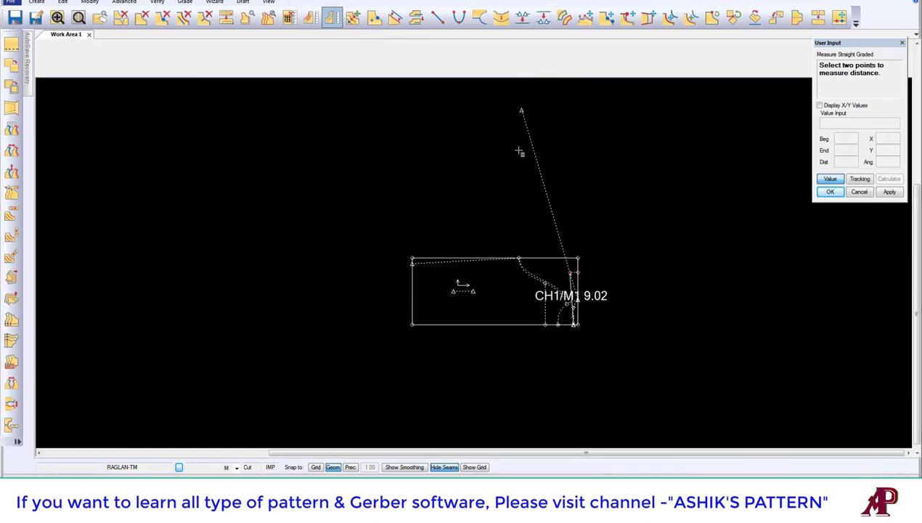
click(521, 111)
right_click(586, 127)
click(582, 131)
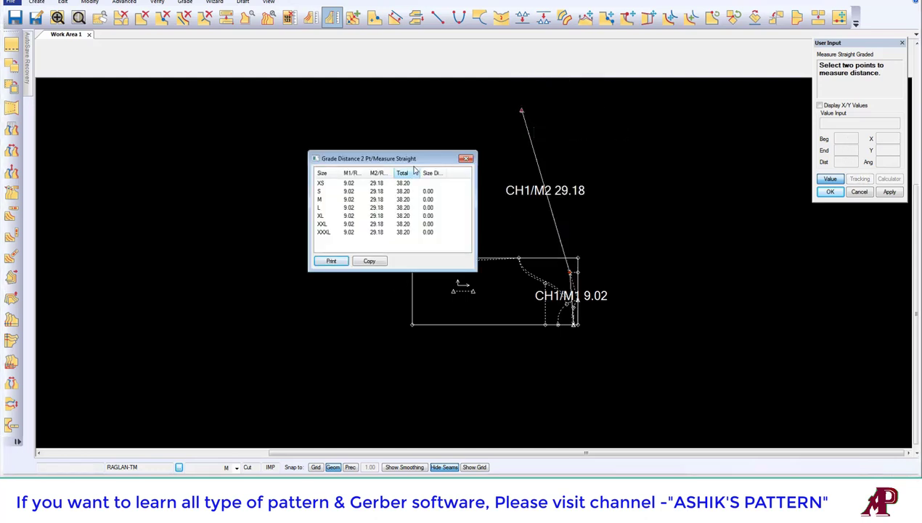
drag(421, 158, 432, 125)
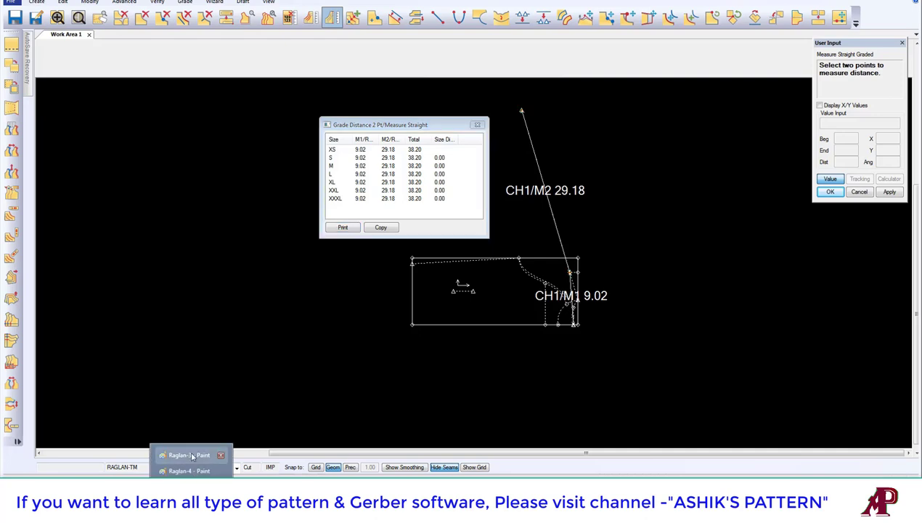
Step: Bring up the Paint spec table and place Calculator beside it
click(190, 452)
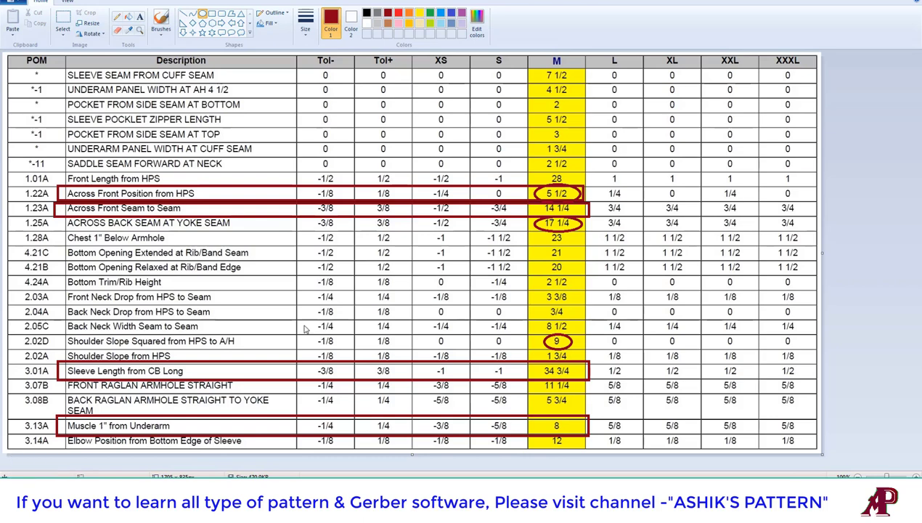
click(40, 470)
drag(103, 42, 403, 134)
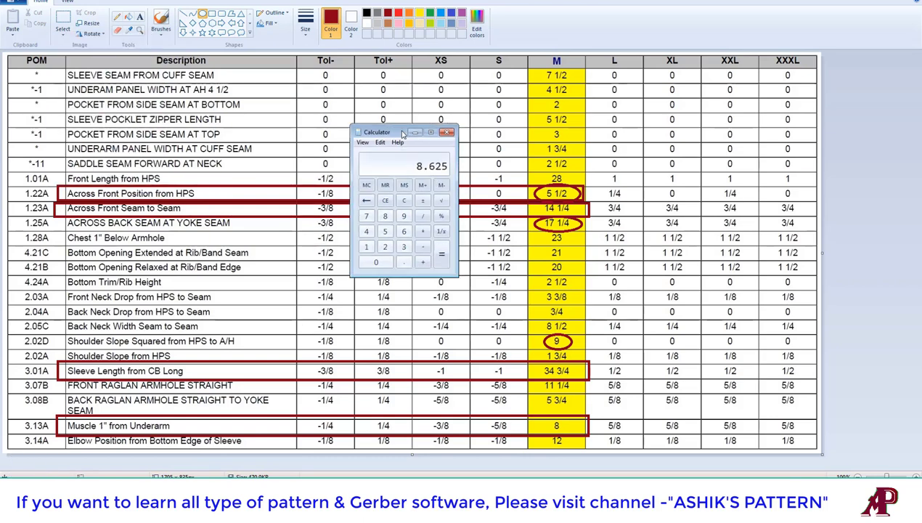
Step: Compute 38.20 minus 34.75 to get 3.45, then close Calculator
click(403, 202)
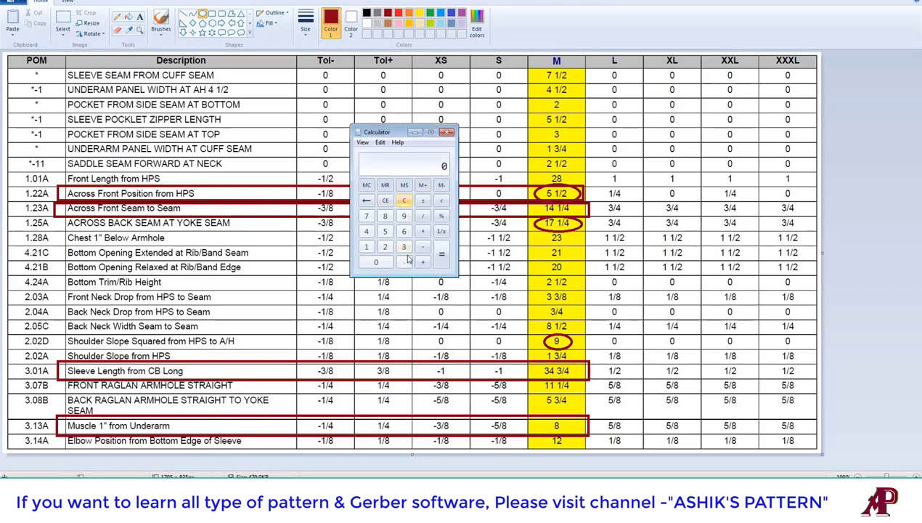
click(404, 247)
click(385, 216)
click(404, 262)
click(385, 246)
click(377, 263)
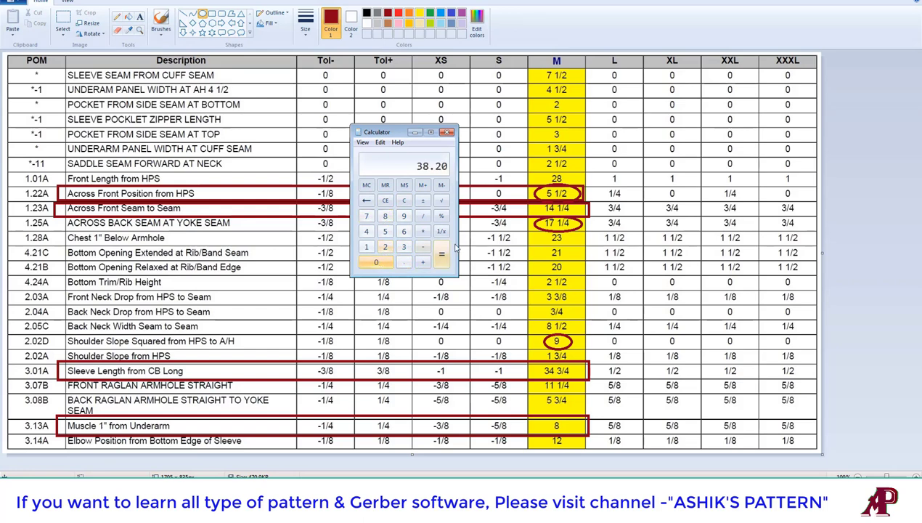
click(423, 247)
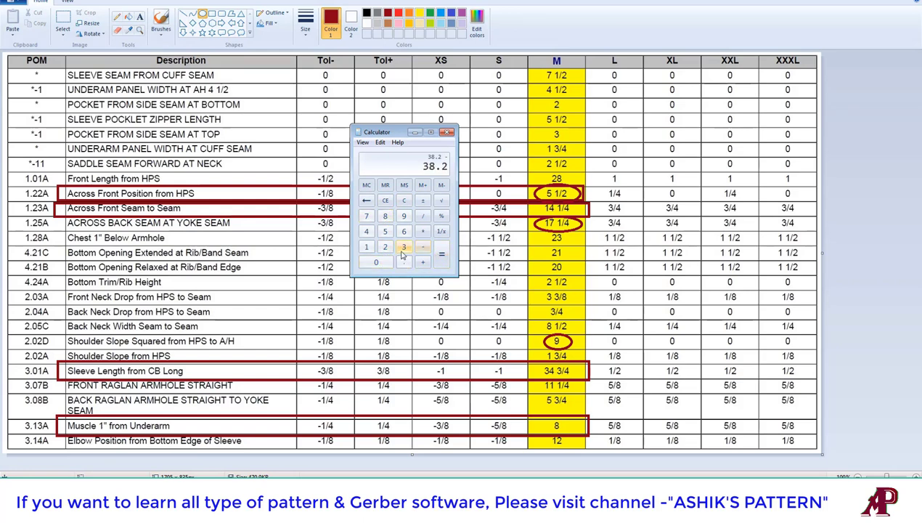
click(404, 248)
click(366, 231)
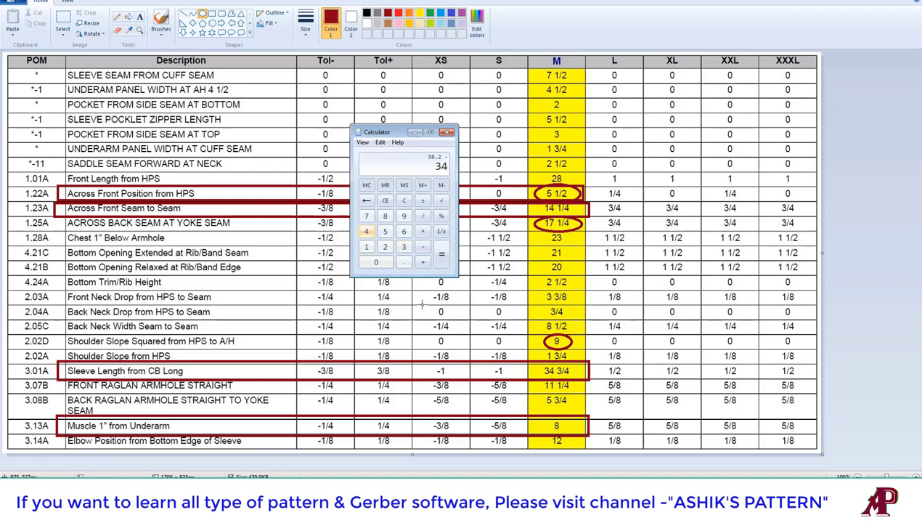
click(403, 262)
click(366, 215)
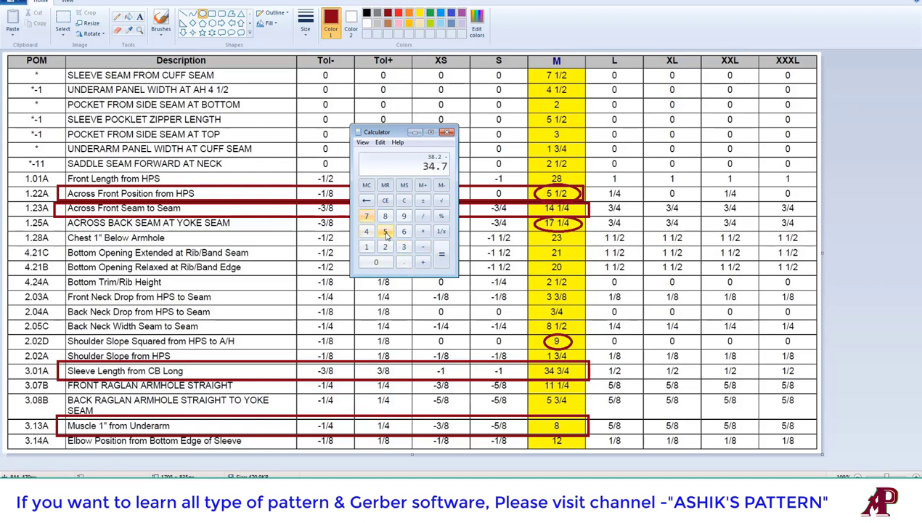
click(385, 231)
click(440, 254)
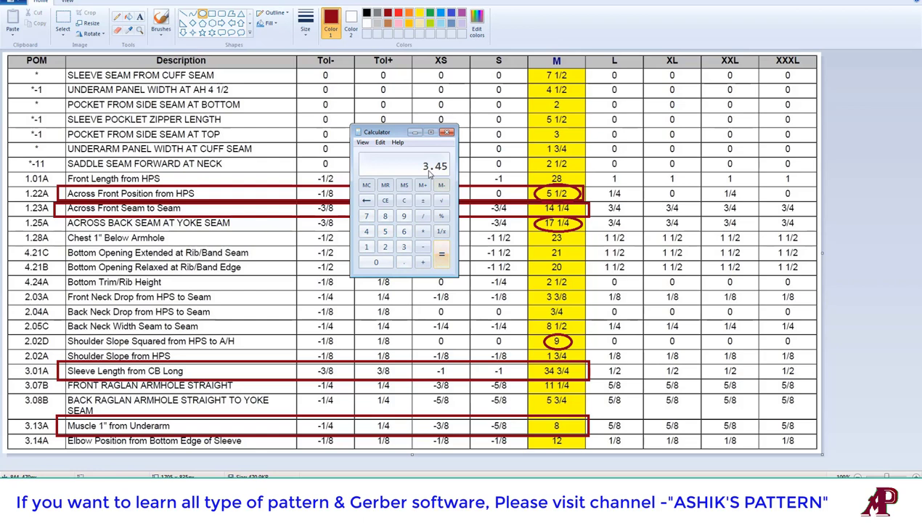
click(415, 132)
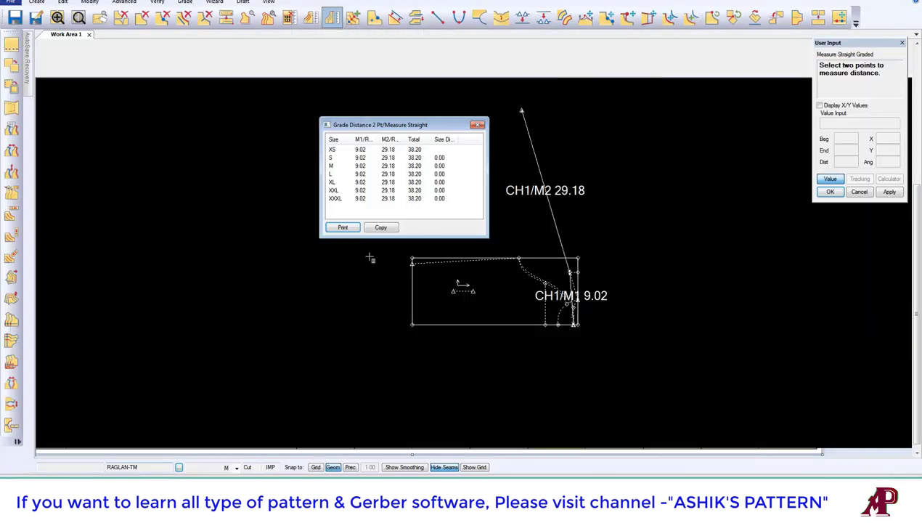
Step: Finish the graded distance measurement
right_click(528, 106)
click(534, 118)
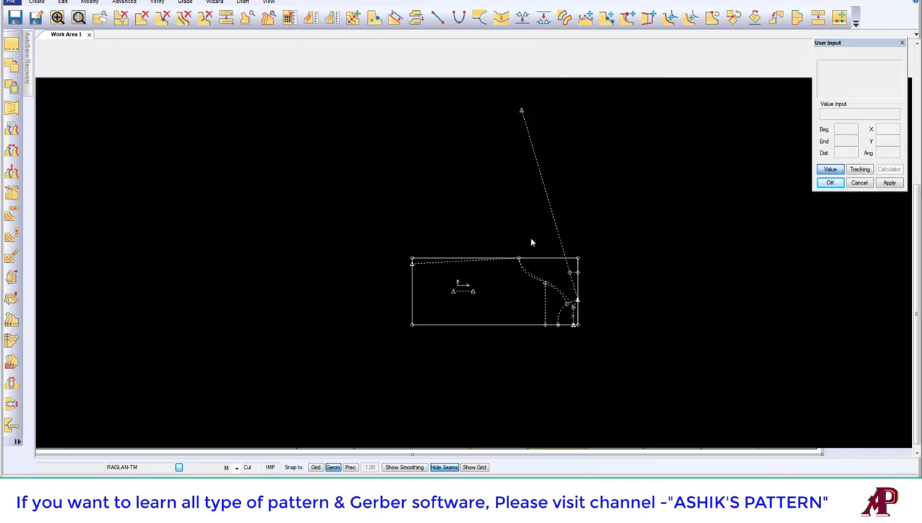
scroll(508, 155, up, 3)
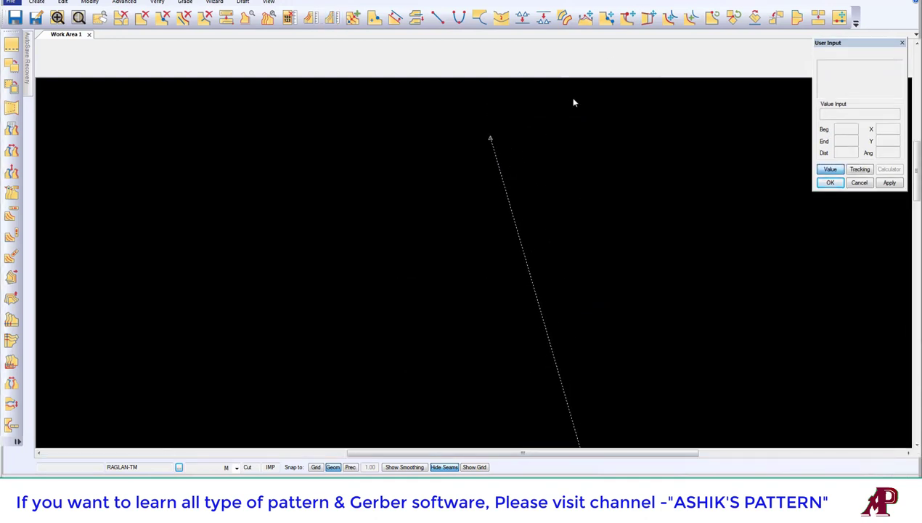
Step: Move the guide line's top end 3.45 along the line with Move Point Line
click(627, 16)
click(490, 137)
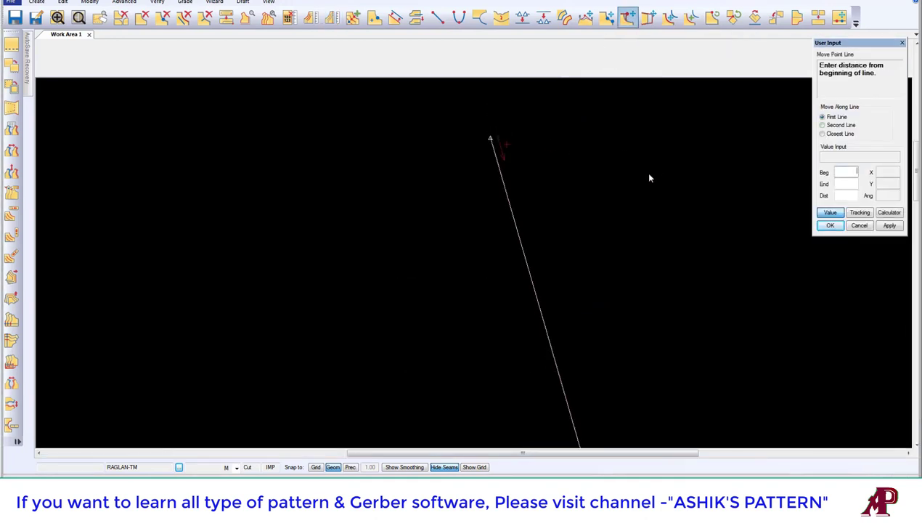
click(846, 184)
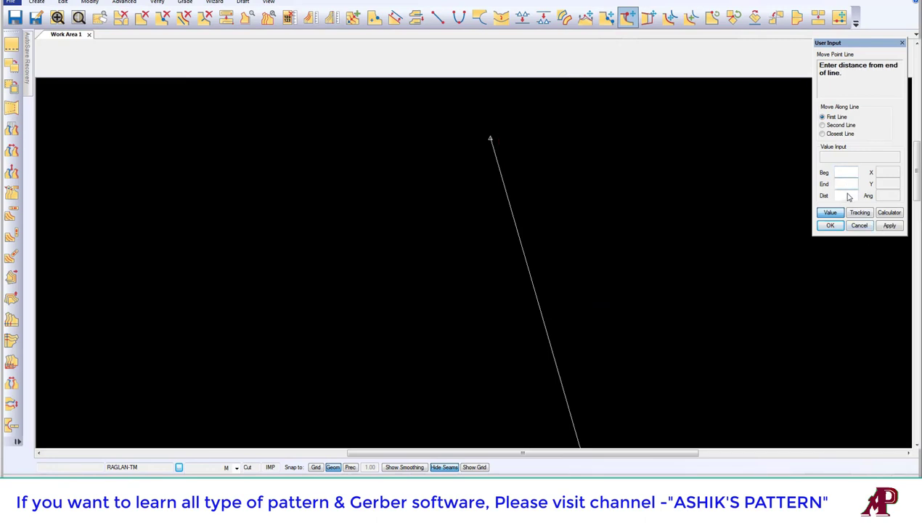
click(847, 197)
text(0)
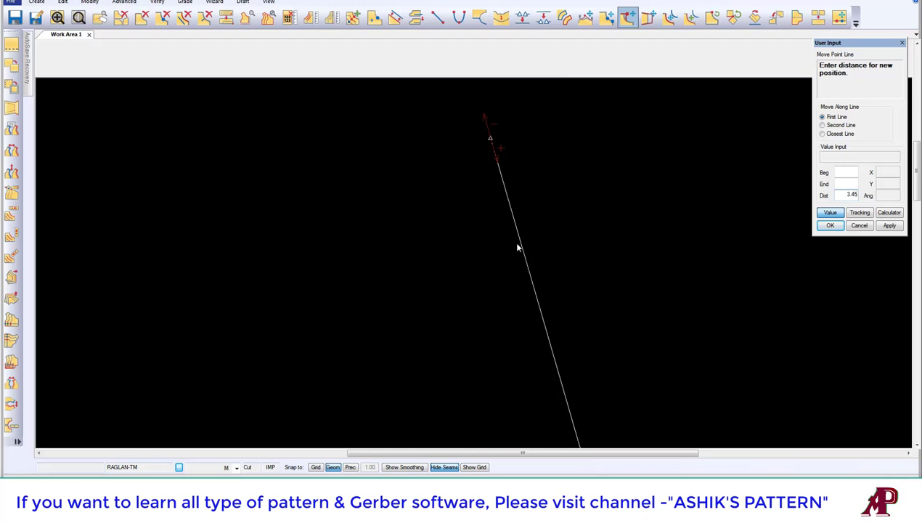
key(Return)
click(518, 241)
scroll(508, 141, down, 2)
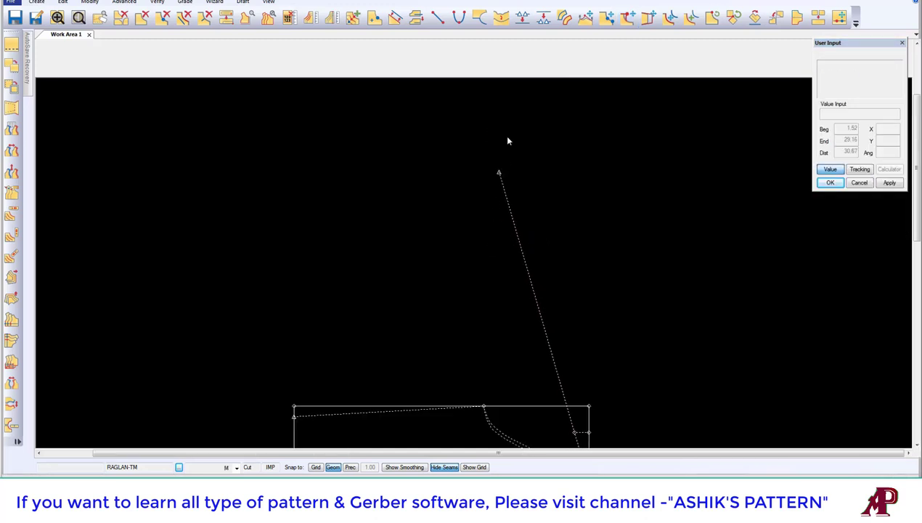
scroll(529, 251, down, 3)
scroll(523, 237, down, 1)
scroll(518, 242, up, 2)
scroll(435, 189, up, 2)
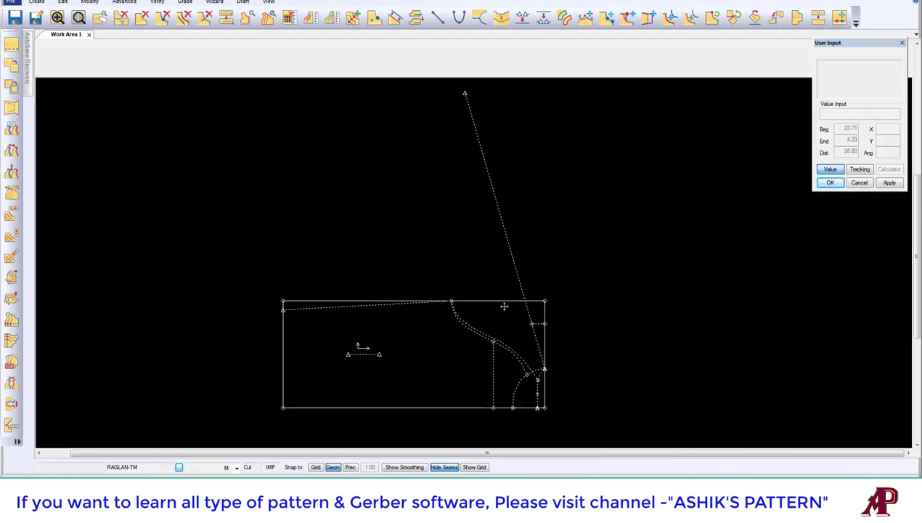
click(331, 17)
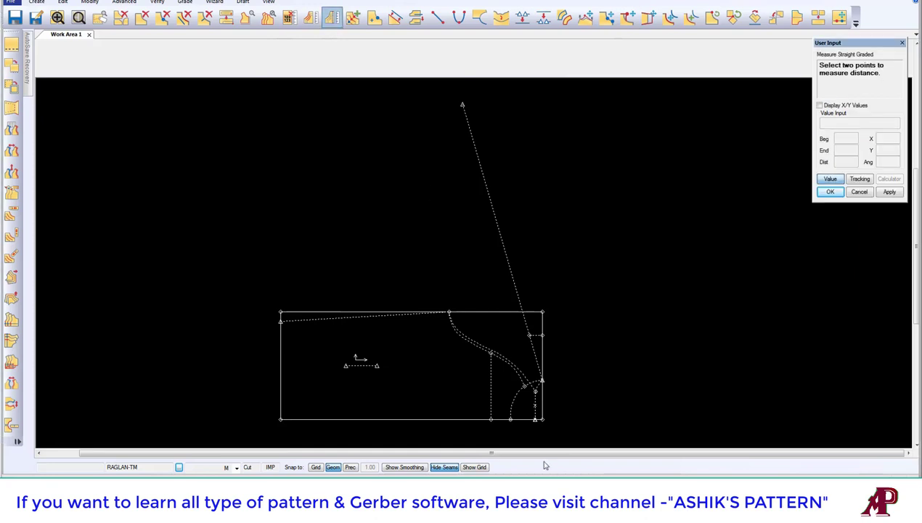
click(536, 420)
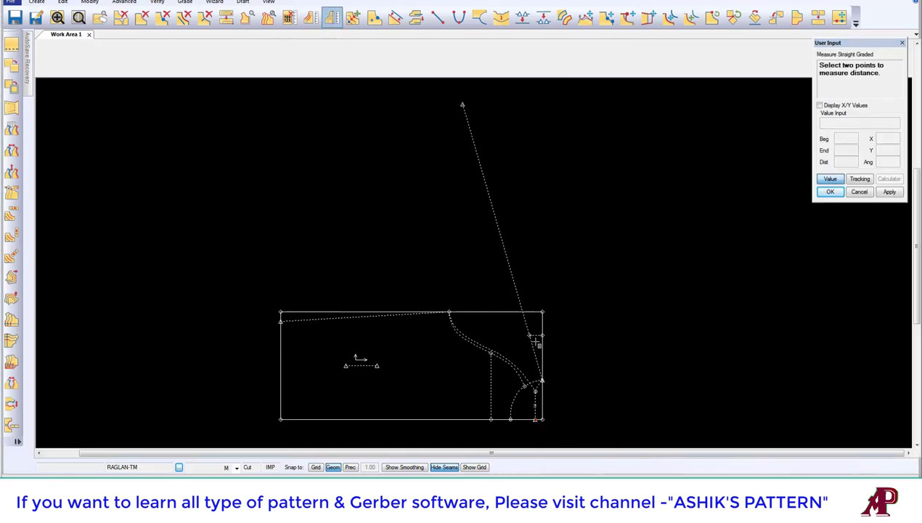
right_click(569, 270)
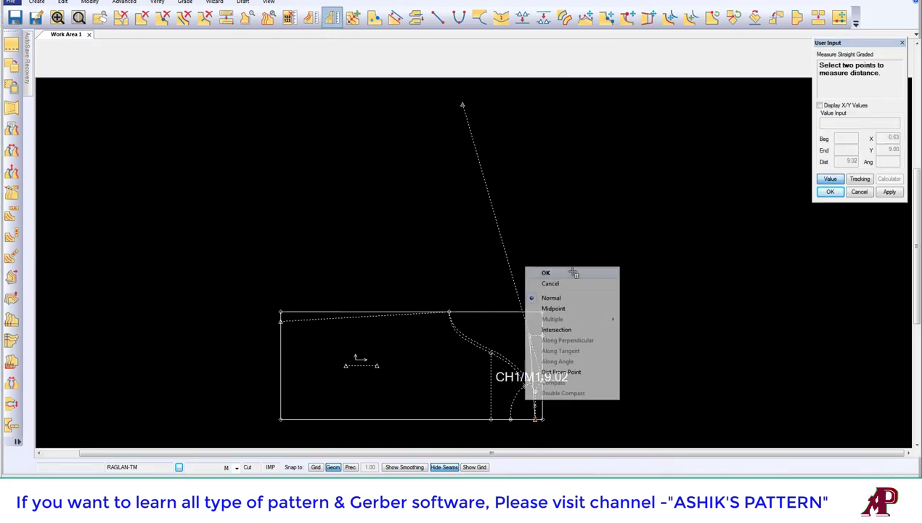
click(569, 271)
click(531, 336)
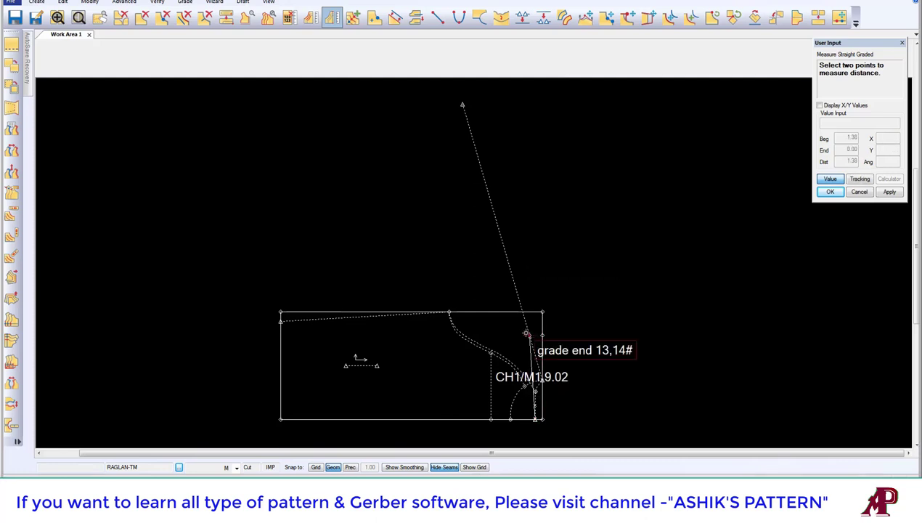
click(464, 107)
right_click(472, 120)
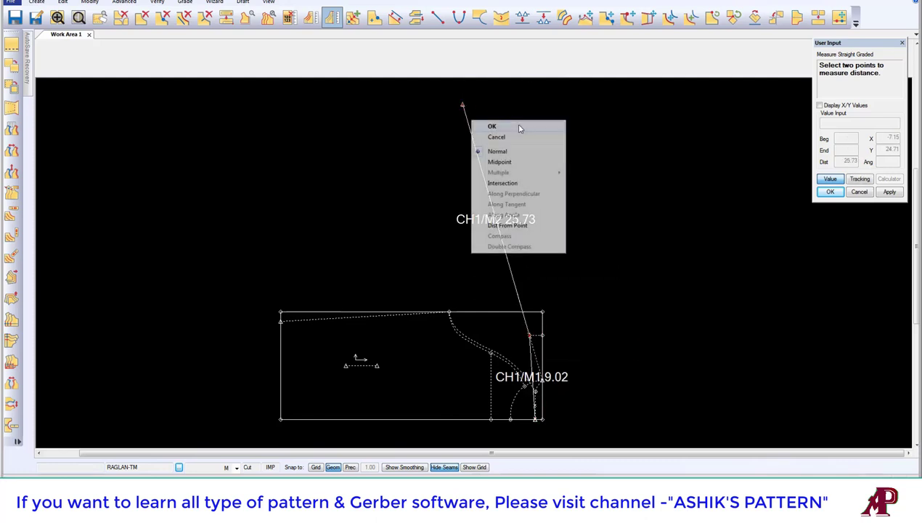
click(479, 126)
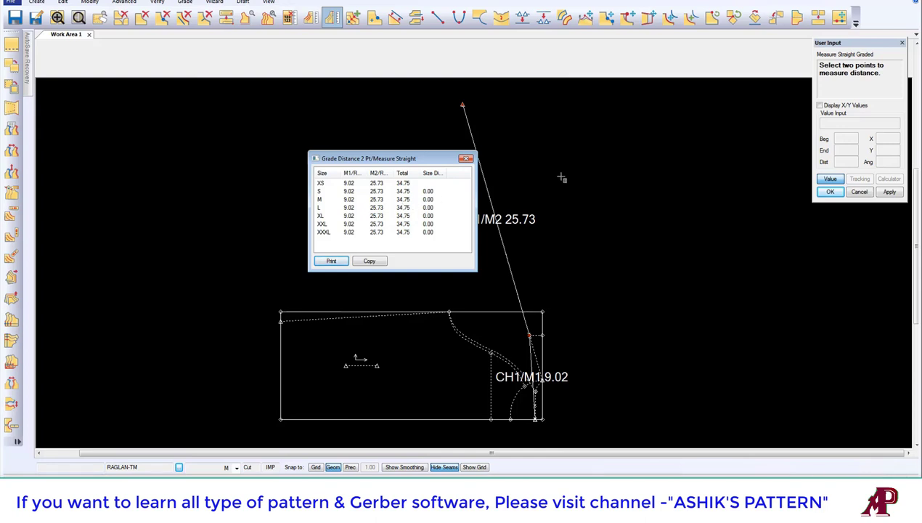
right_click(508, 177)
scroll(556, 356, down, 1)
scroll(555, 357, up, 1)
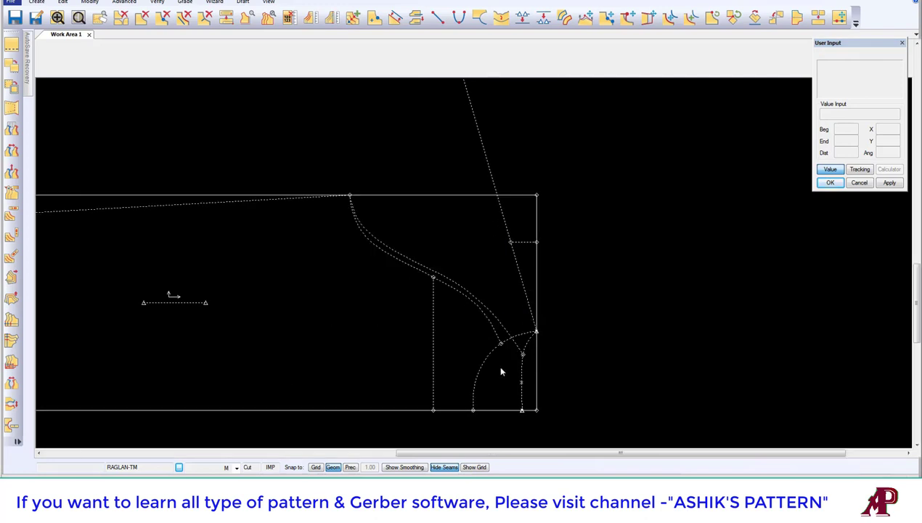
scroll(500, 367, down, 1)
scroll(519, 371, up, 2)
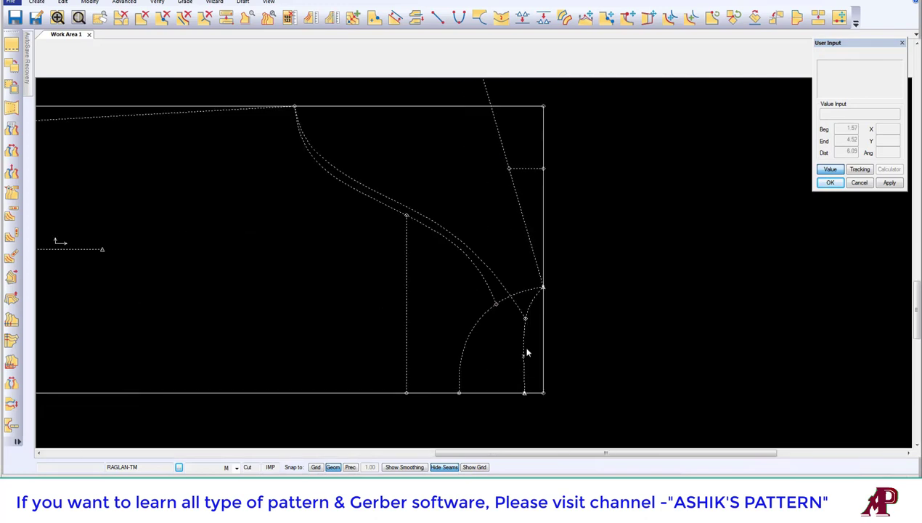
scroll(527, 352, down, 1)
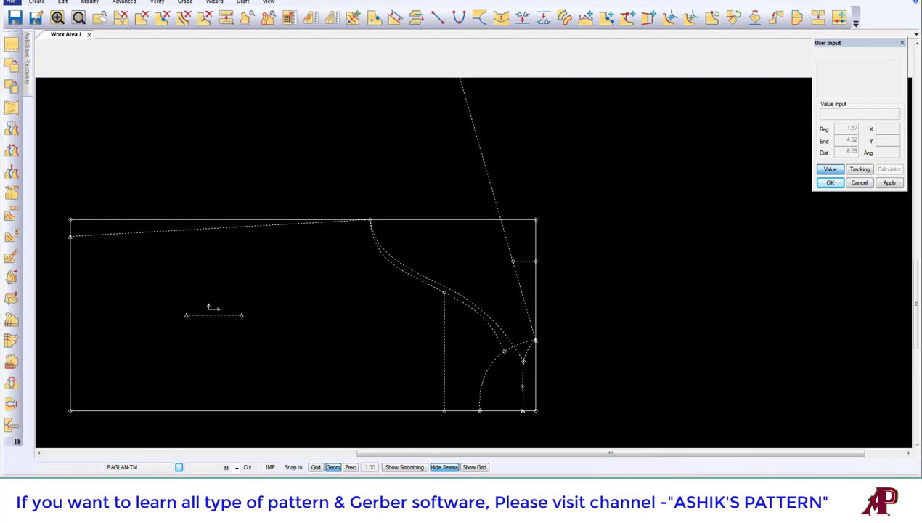
Step: In Paint, draw a red rectangle around the M-column value 8 in the Muscle 1" from Underarm row
click(185, 452)
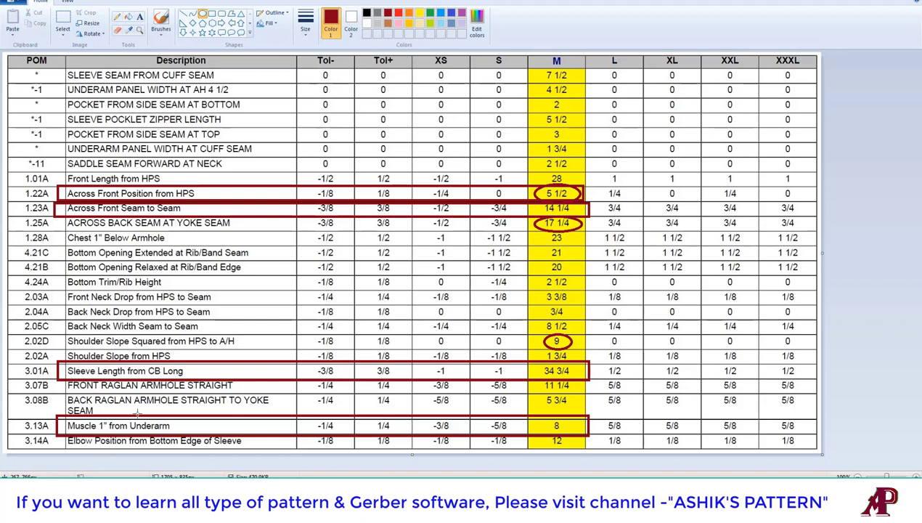
click(203, 13)
drag(542, 416, 572, 429)
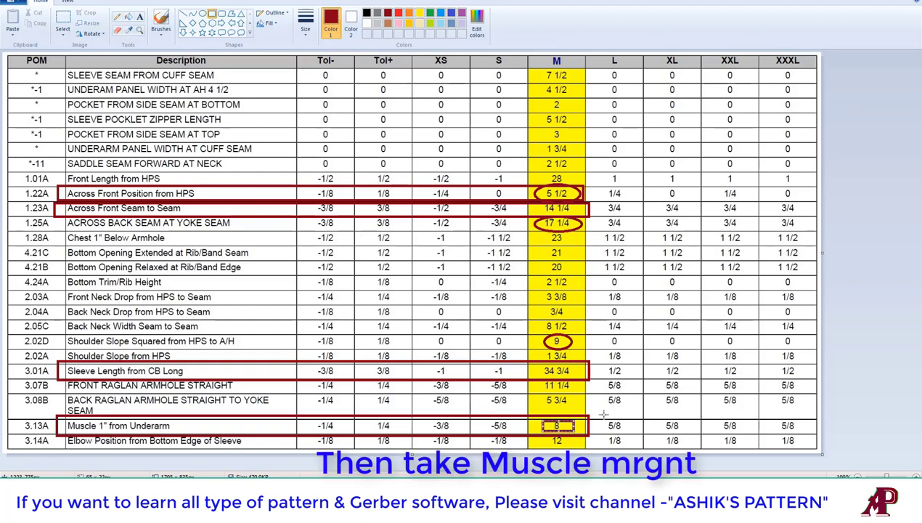
click(626, 385)
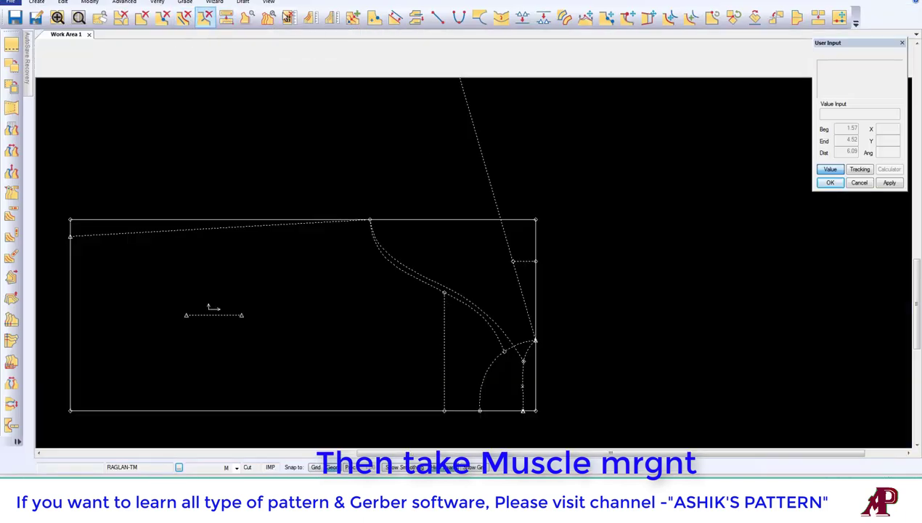
Step: Offset the guide line evenly by 8 to create the parallel muscle-width line
click(394, 16)
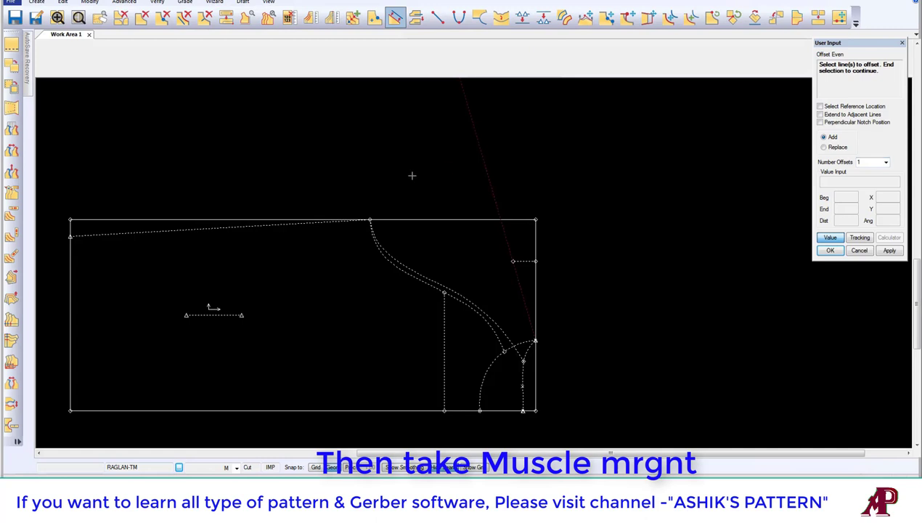
right_click(376, 170)
click(379, 188)
text(-8)
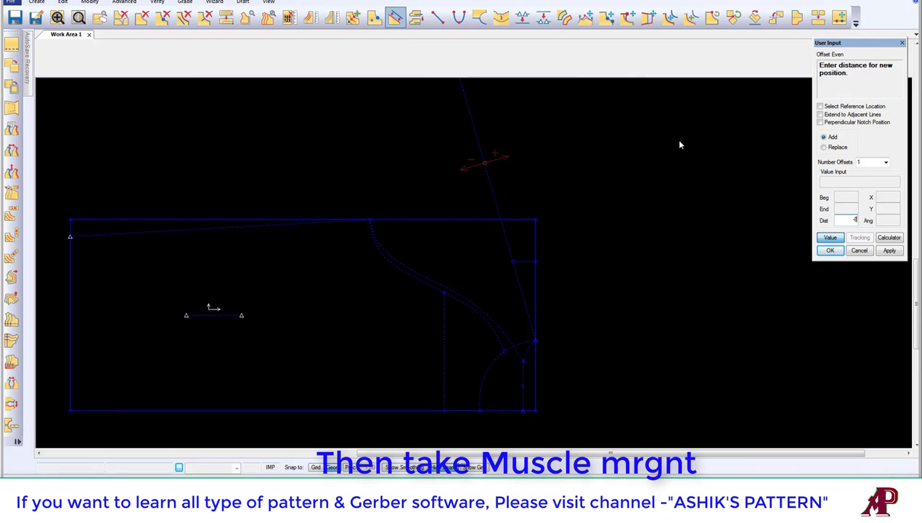
key(Return)
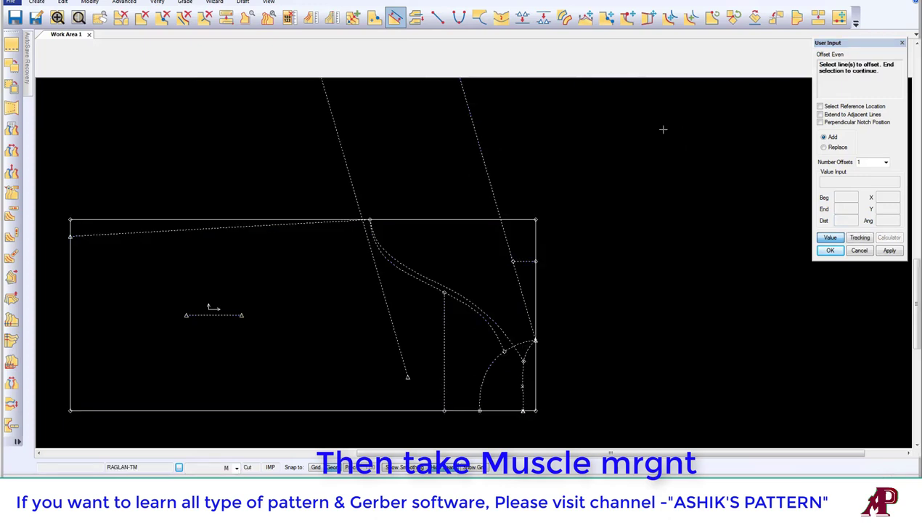
right_click(414, 138)
click(405, 138)
Step: Minimize the pattern window and bring the Raglan-4 spec table in Paint to the front
scroll(411, 216, down, 3)
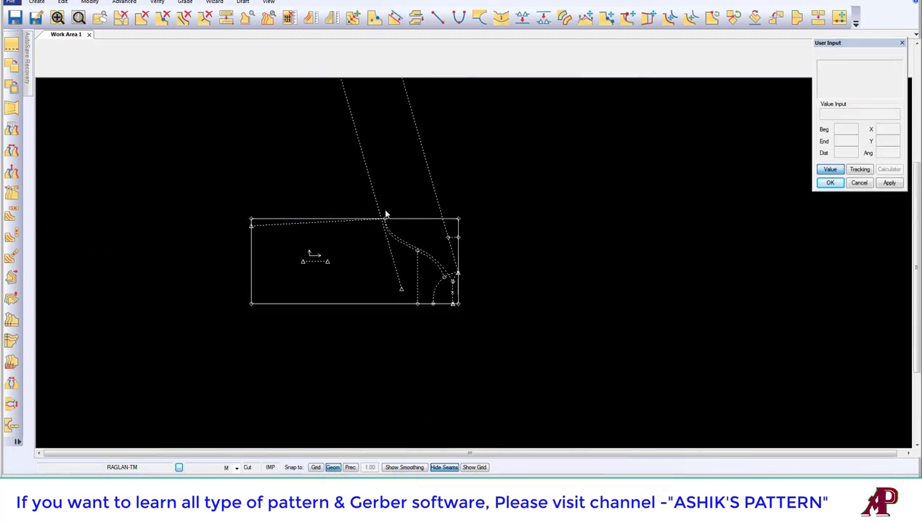
scroll(385, 214, up, 2)
scroll(434, 263, down, 2)
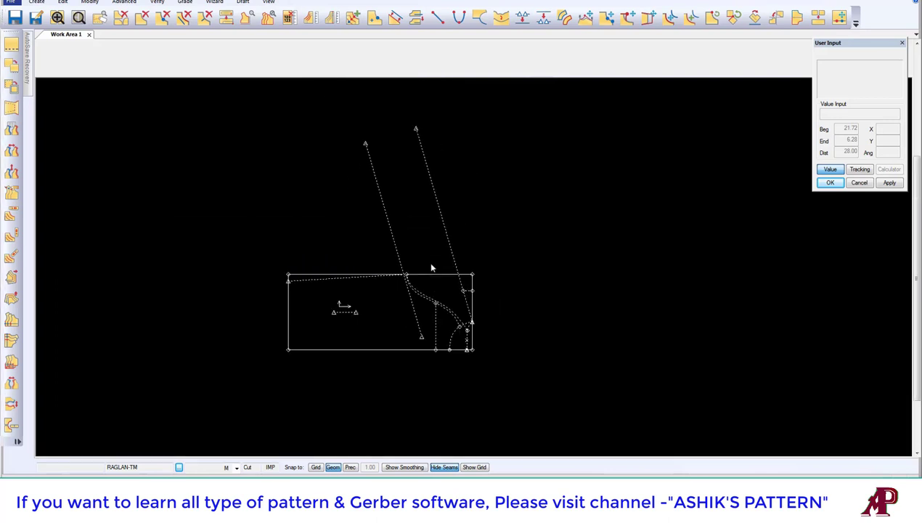
scroll(432, 237, up, 2)
scroll(434, 261, down, 1)
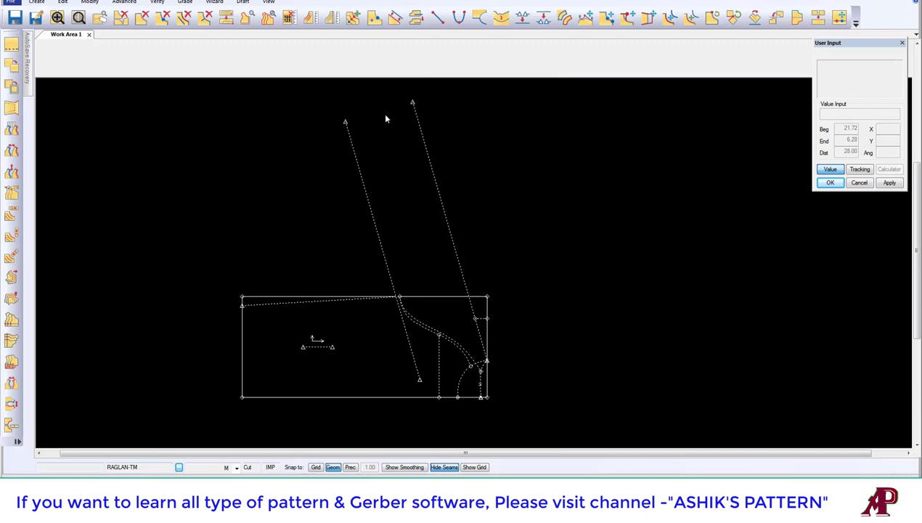
click(191, 479)
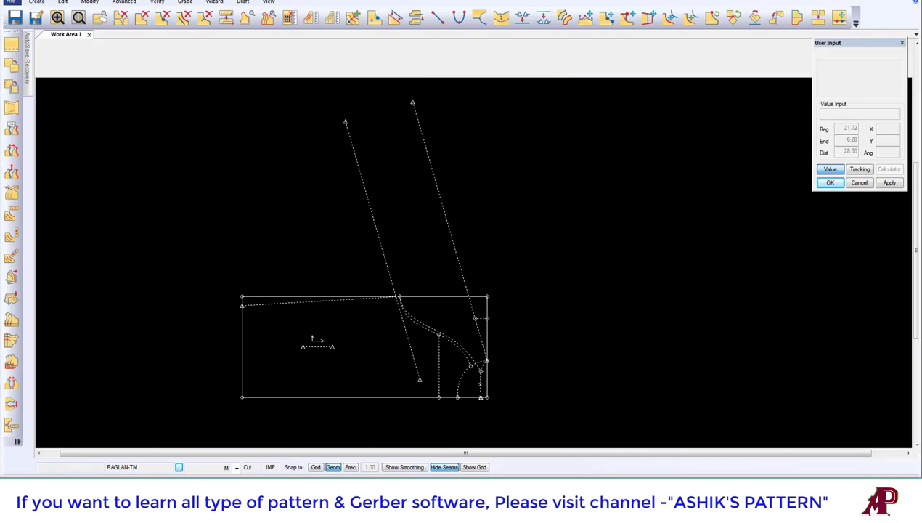
click(191, 470)
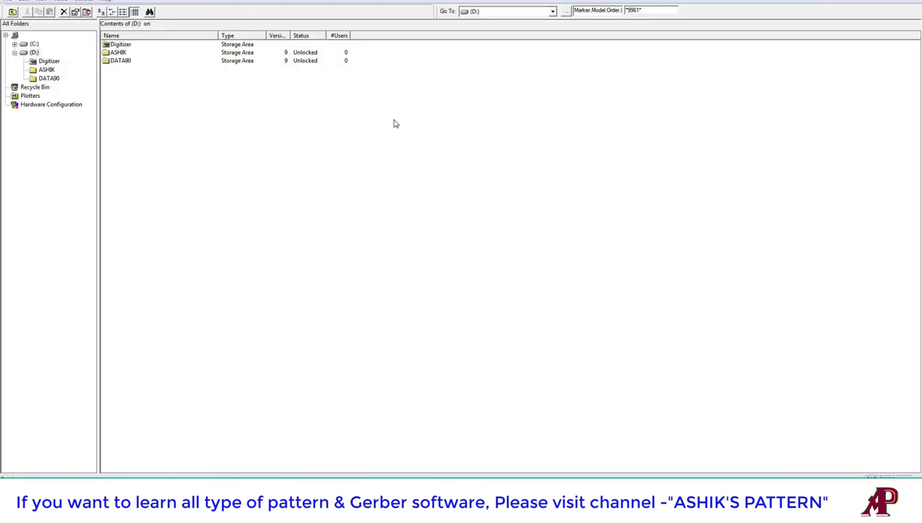
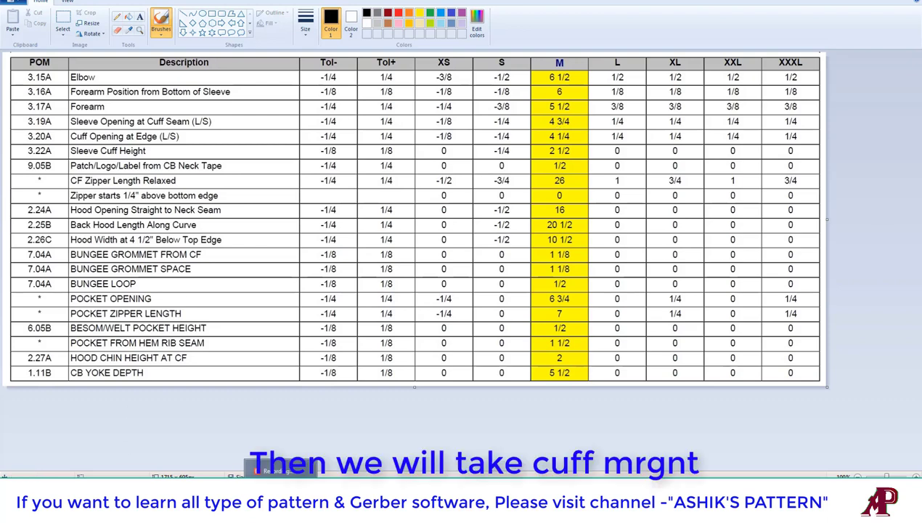
Step: Bring up the hooded jacket's front and back technical sketches from the taskbar
click(225, 464)
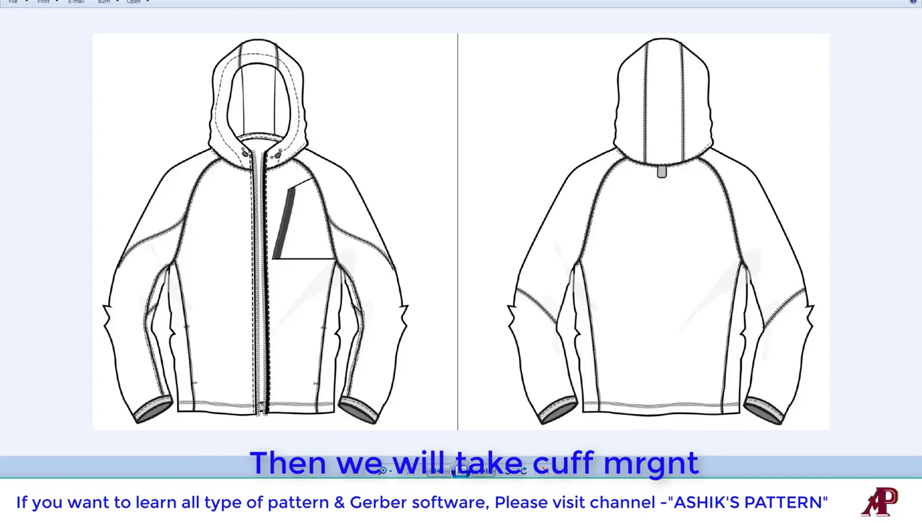
Step: Leave the jacket sketches with Alt+Tab and return to the RAGLAN-TM sleeve draft
key(alt+Tab)
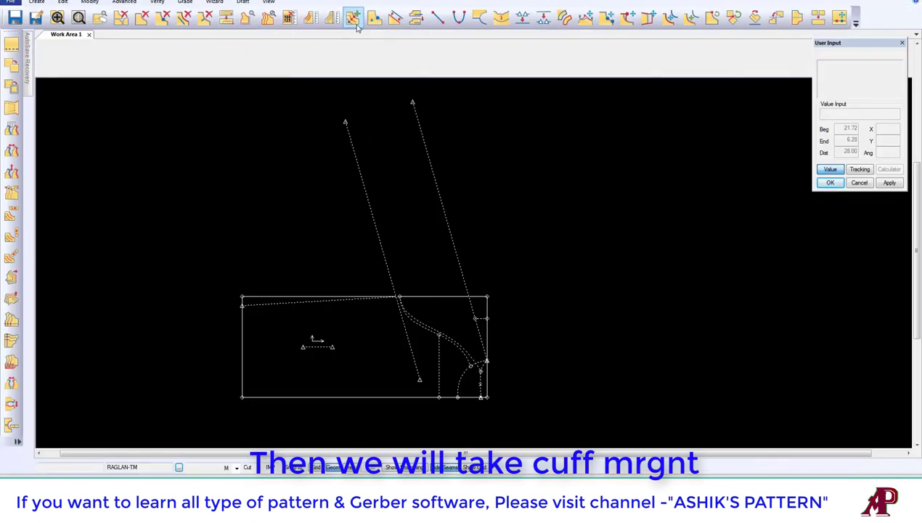
Step: Create an even offset of the right slanted sleeve line, running parallel just to its left
click(394, 17)
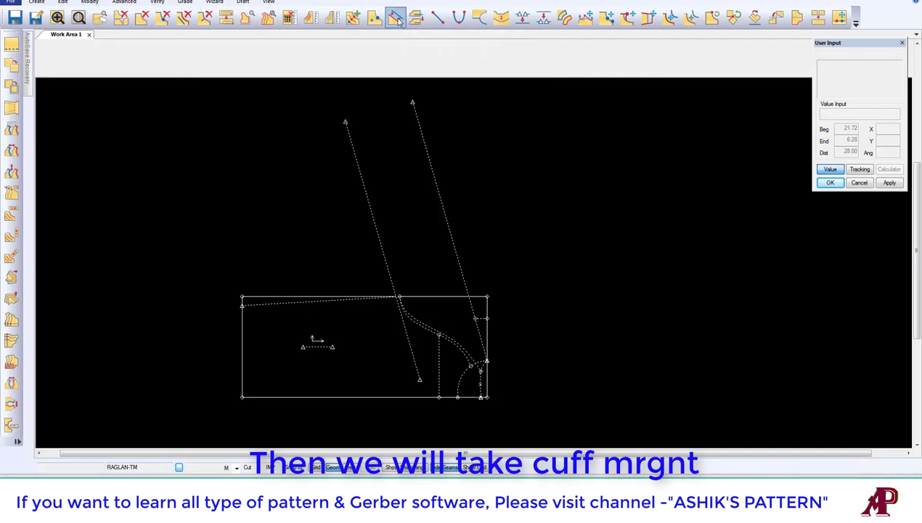
click(423, 137)
right_click(403, 138)
text(-4.75)
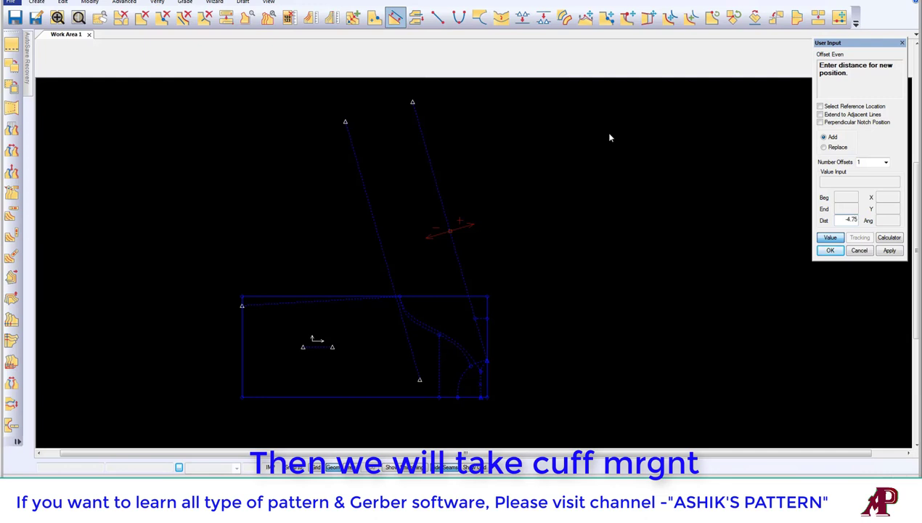
key(Return)
right_click(472, 145)
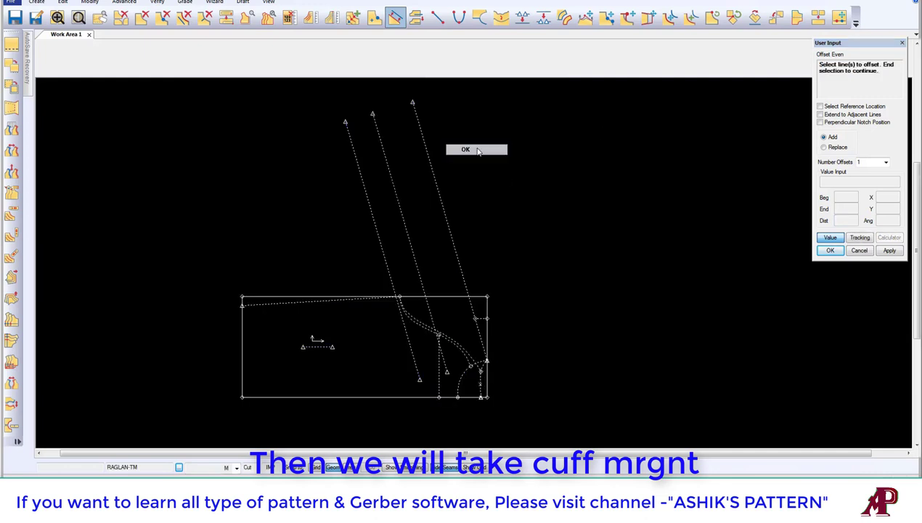
click(465, 148)
click(437, 17)
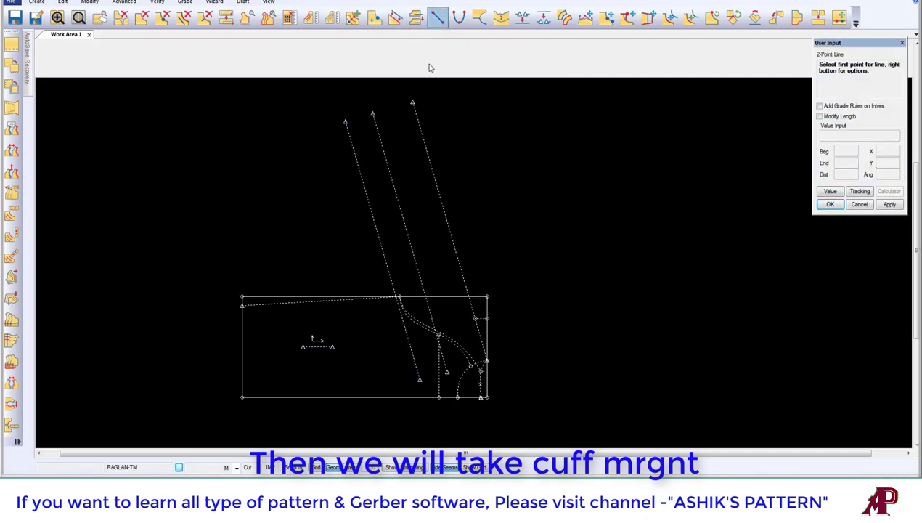
Step: Draw a short line joining the tops of the slanted line and its offset
click(412, 102)
click(829, 191)
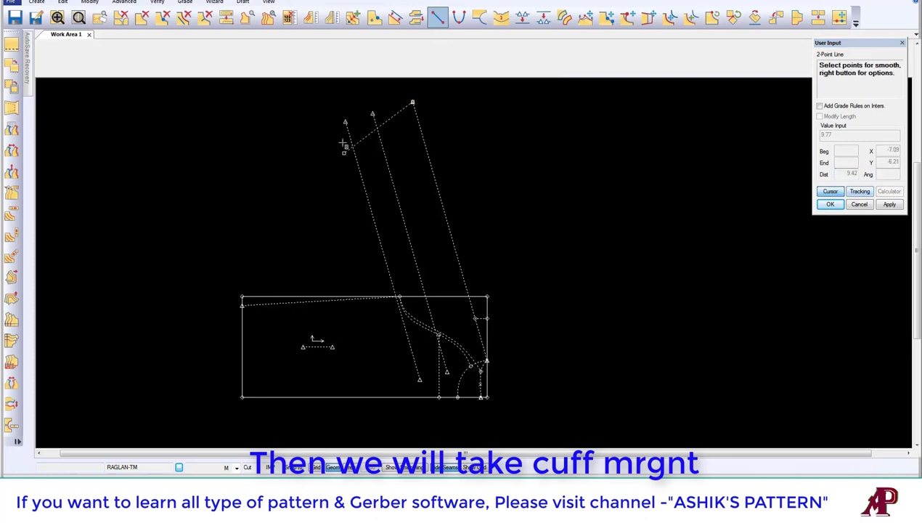
click(373, 113)
Step: Draw a straight line from the offset line's top down to the armhole's top corner
click(372, 113)
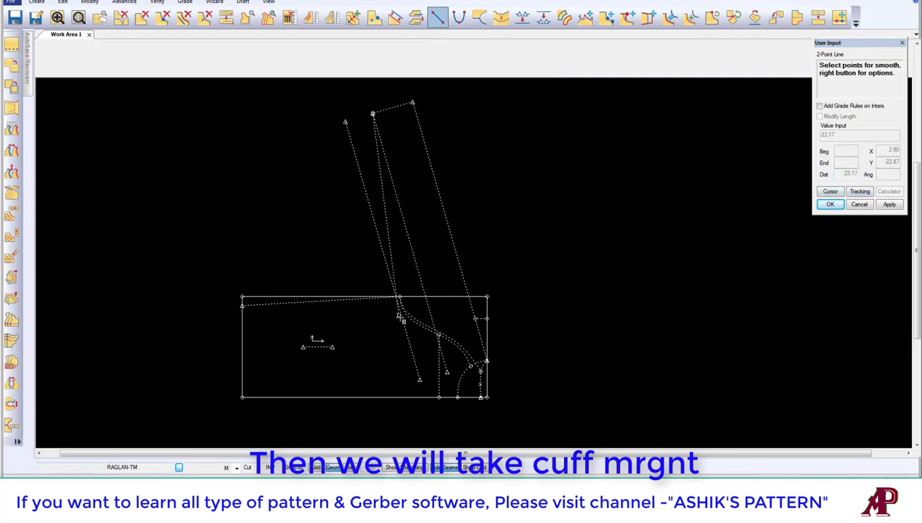
scroll(399, 317, up, 2)
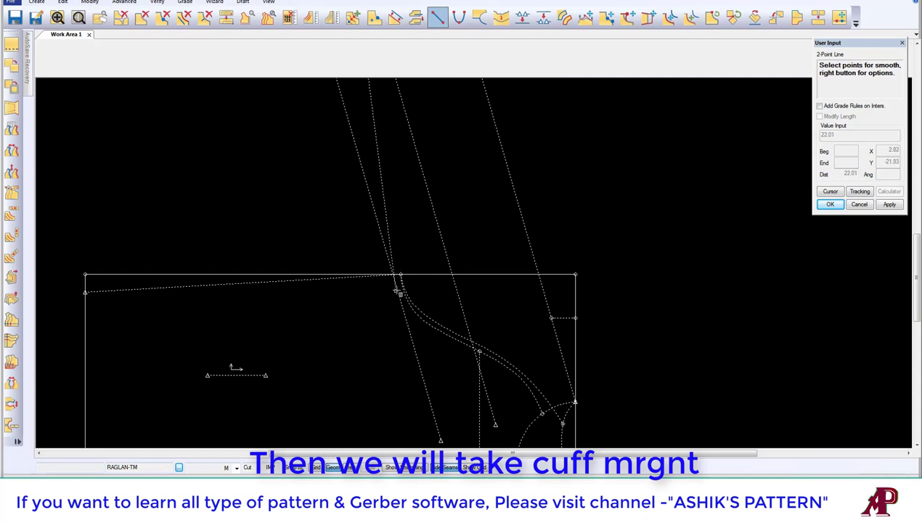
scroll(397, 291, up, 2)
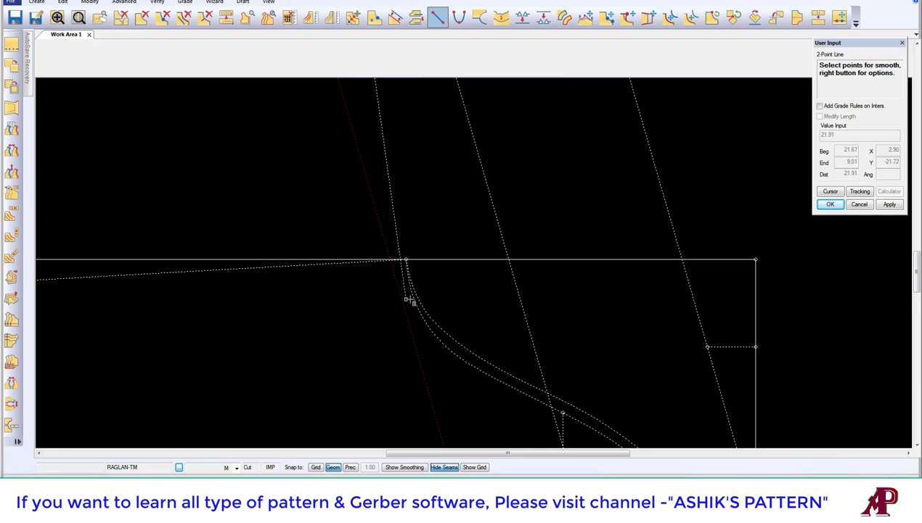
click(399, 285)
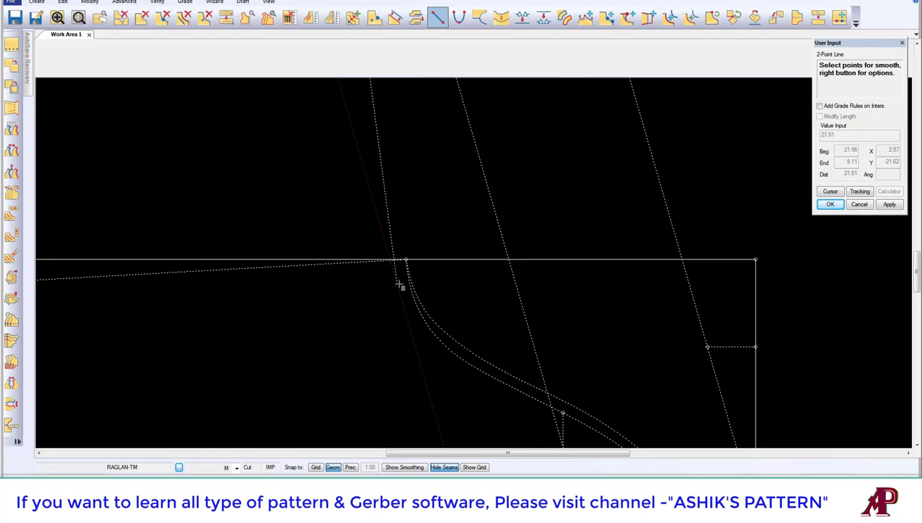
right_click(412, 187)
click(427, 191)
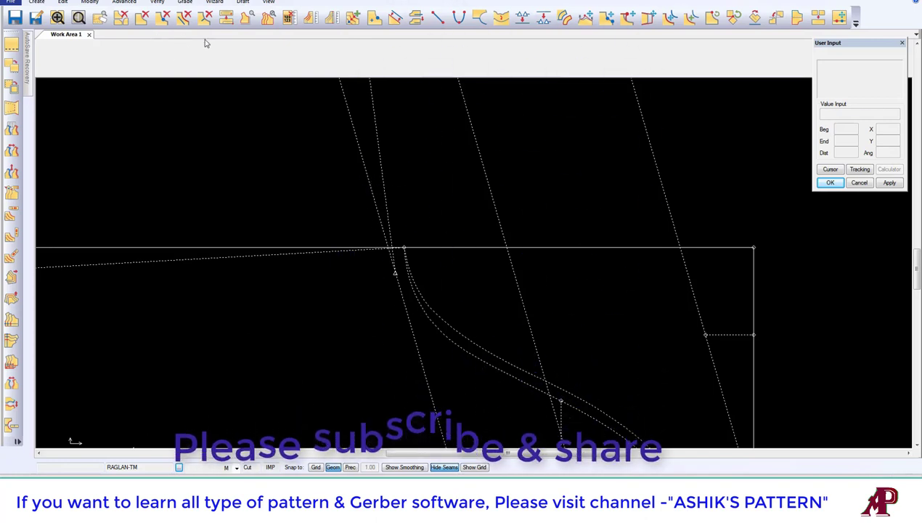
Step: Delete the steep left line, then undo that deletion
click(183, 16)
click(378, 214)
right_click(390, 204)
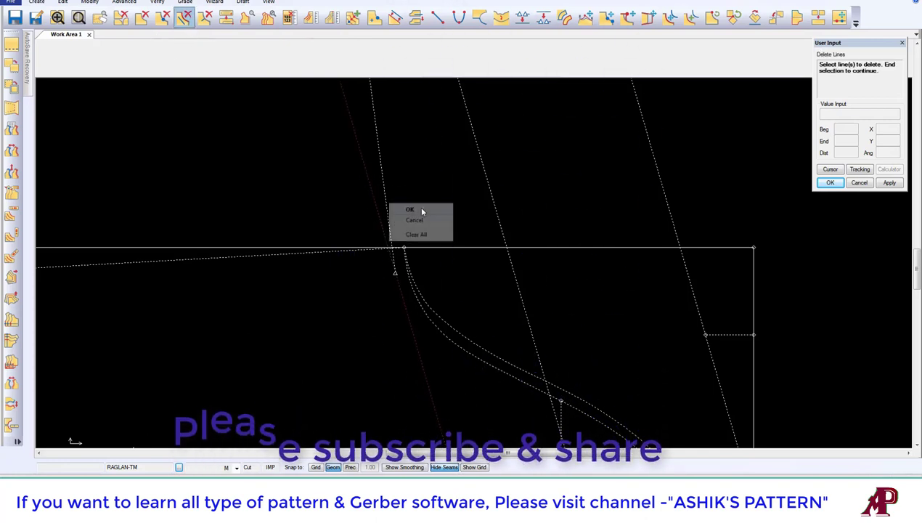
click(415, 210)
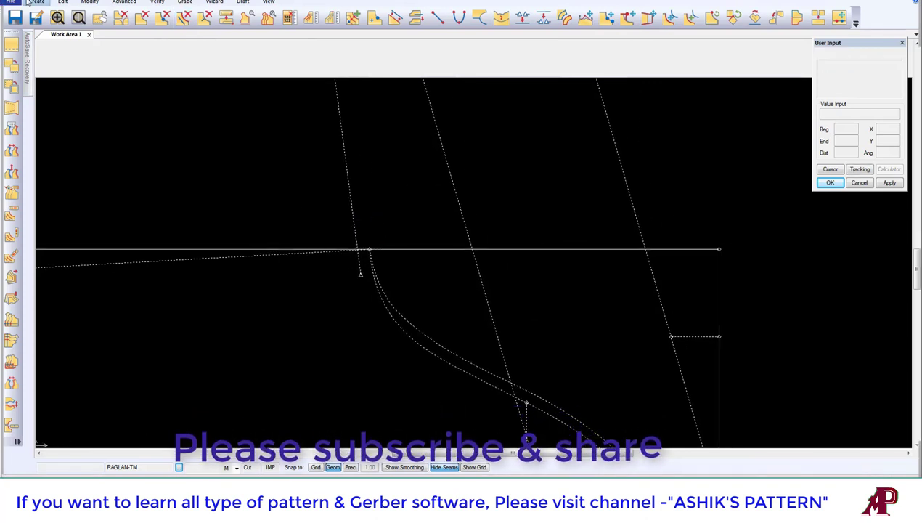
middle_drag(359, 276, 395, 269)
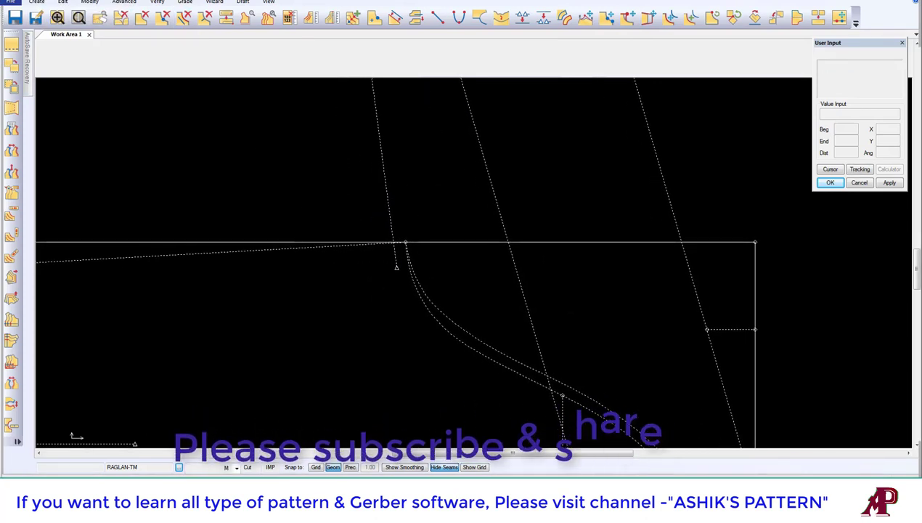
key(ctrl+z)
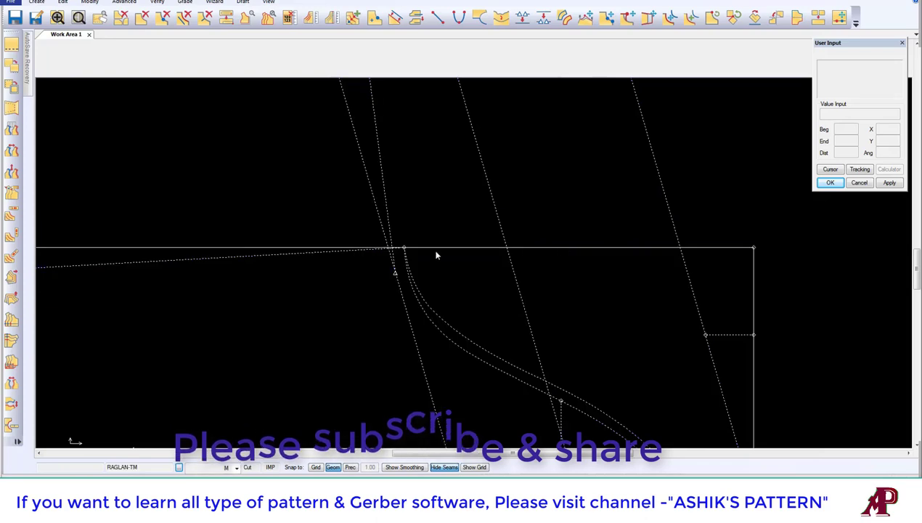
Step: Delete the temporary offset line, keeping the new raglan line to the armhole corner
scroll(440, 243, down, 1)
scroll(465, 247, down, 1)
scroll(508, 276, down, 2)
scroll(479, 232, down, 1)
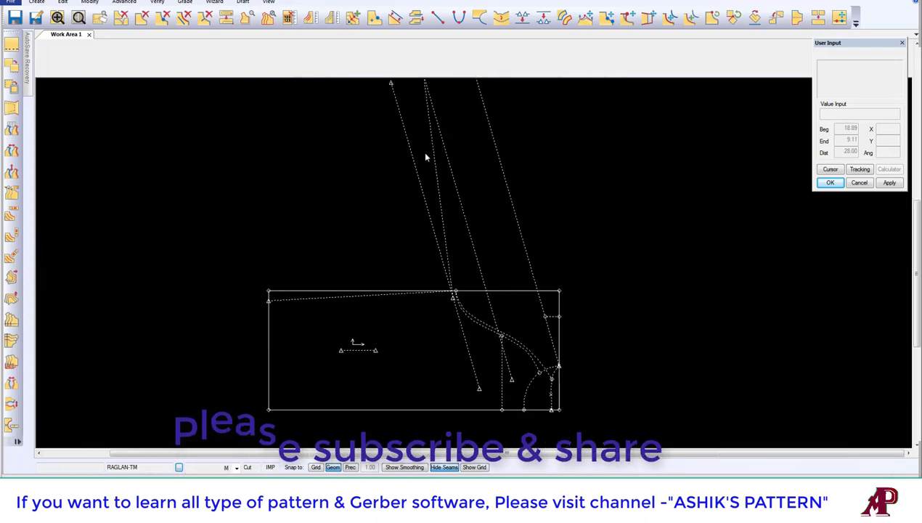
scroll(465, 237, down, 2)
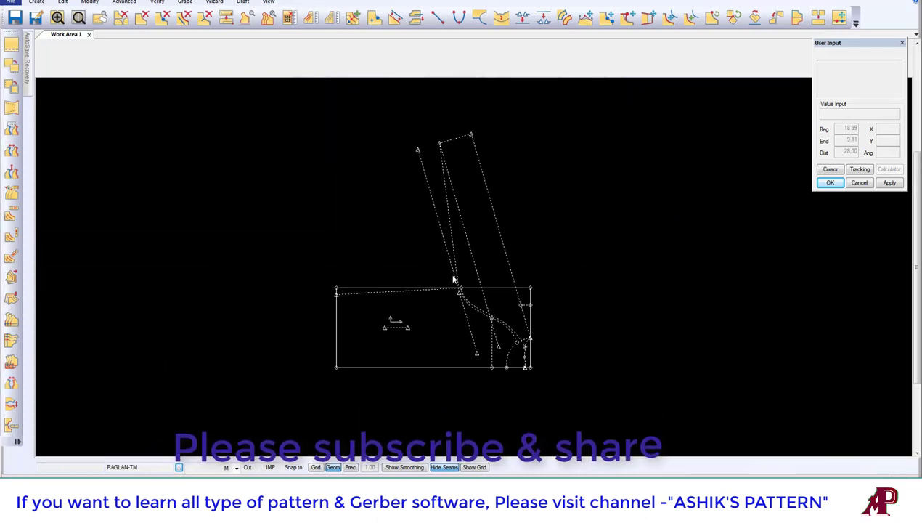
scroll(452, 293, down, 1)
scroll(471, 290, up, 4)
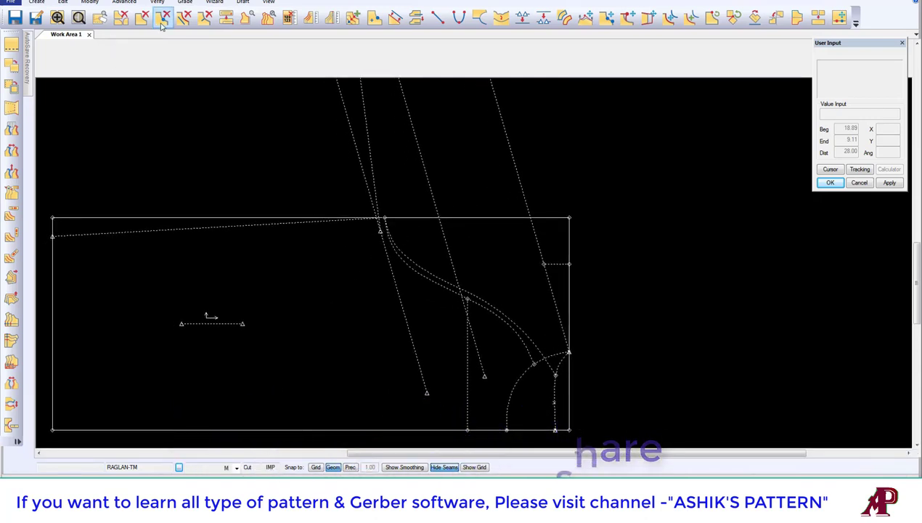
click(183, 18)
click(429, 187)
right_click(442, 171)
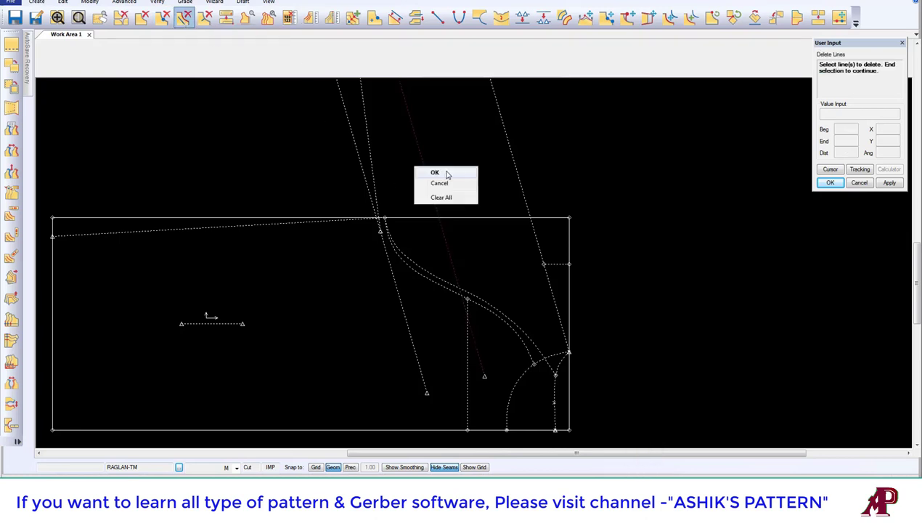
click(434, 172)
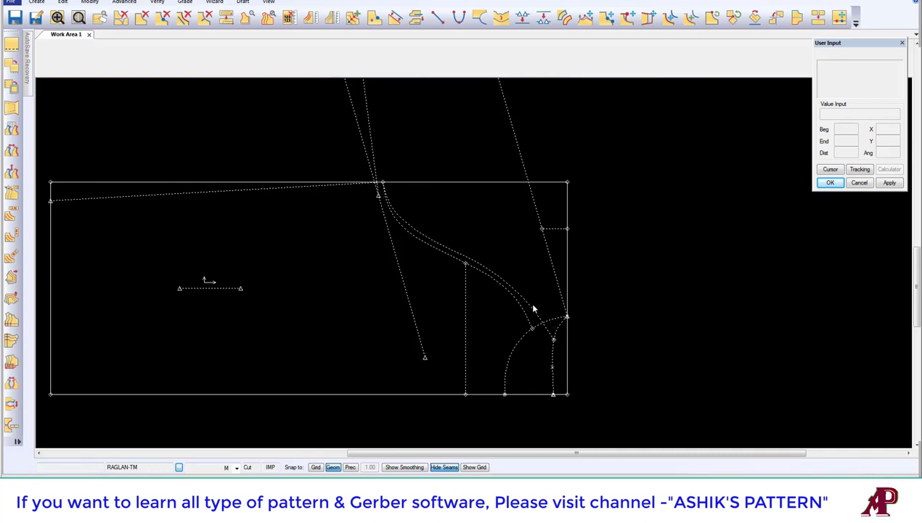
scroll(468, 276, up, 2)
middle_drag(483, 283, 518, 327)
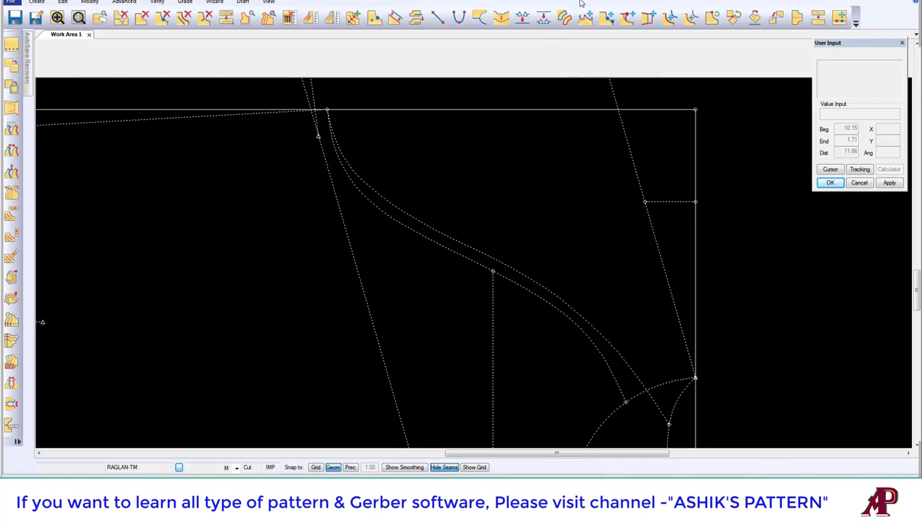
Step: Draw an outward-bowing two-point curve from the armhole's top corner to the lower intersection
click(458, 16)
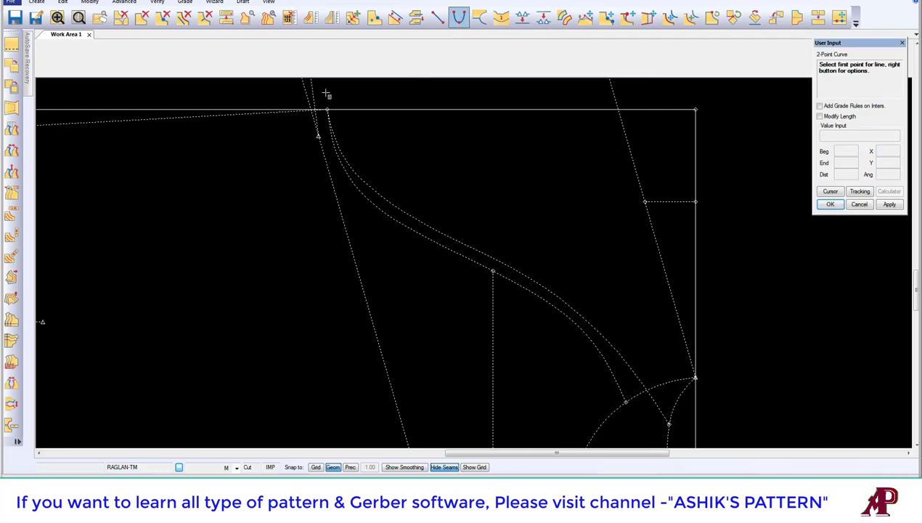
click(318, 136)
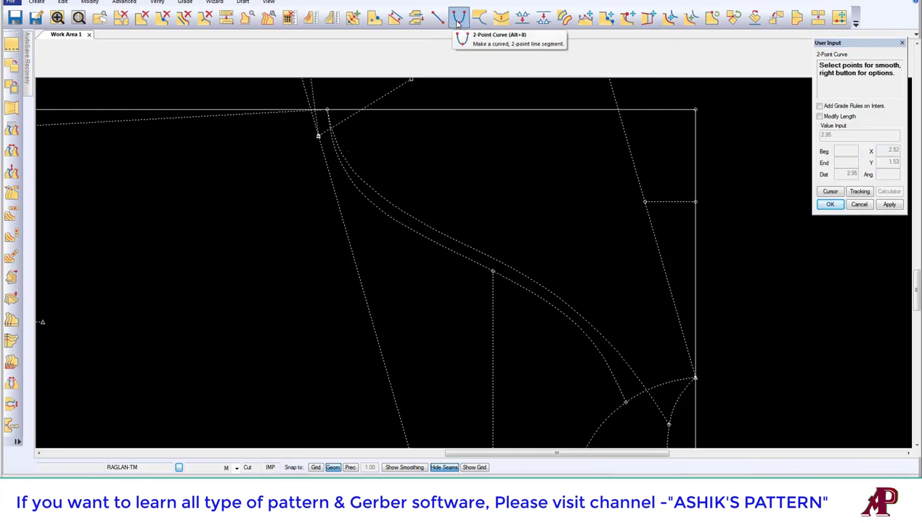
click(624, 394)
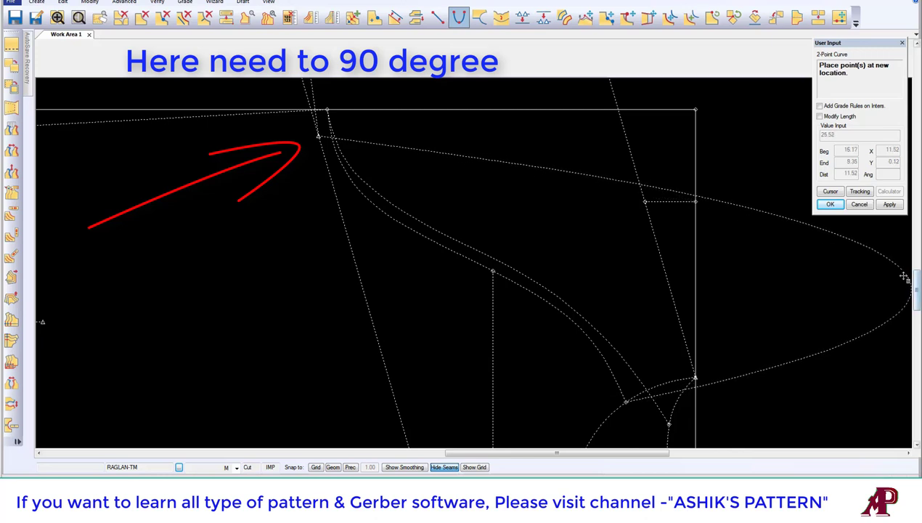
scroll(907, 283, up, 2)
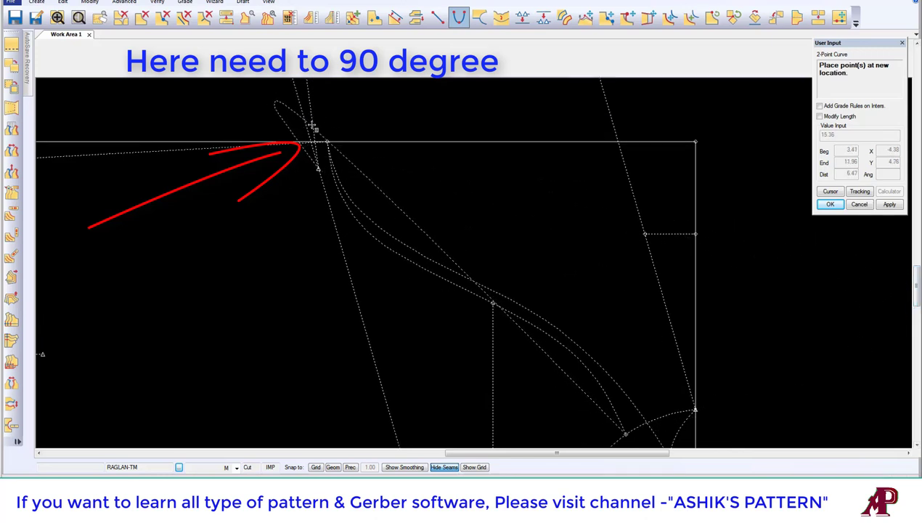
click(313, 127)
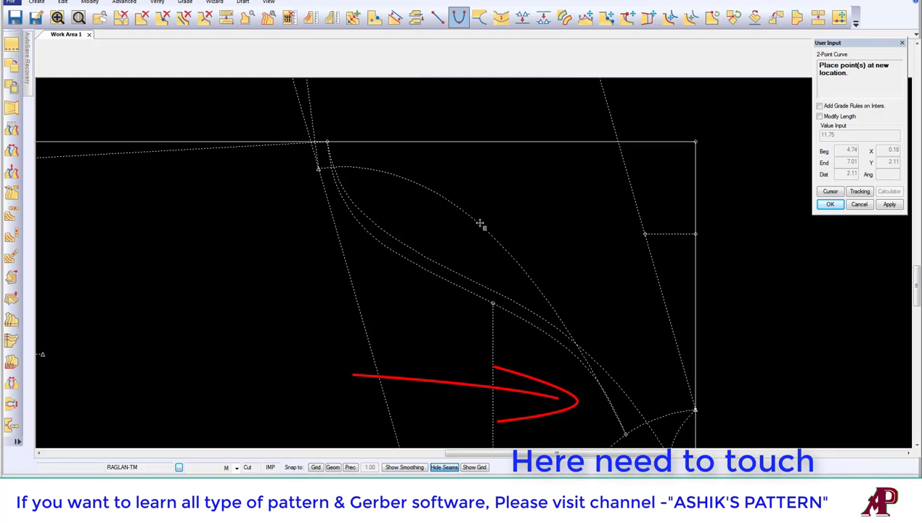
click(478, 221)
right_click(495, 157)
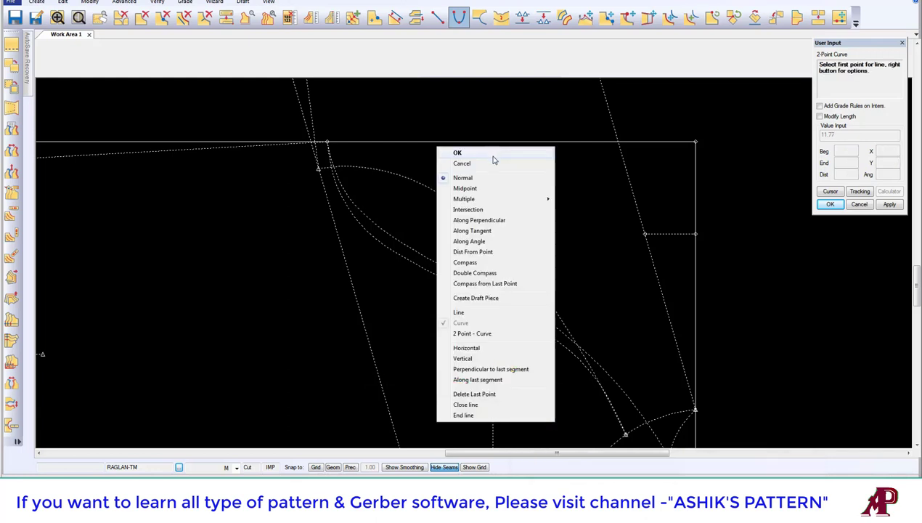
click(493, 154)
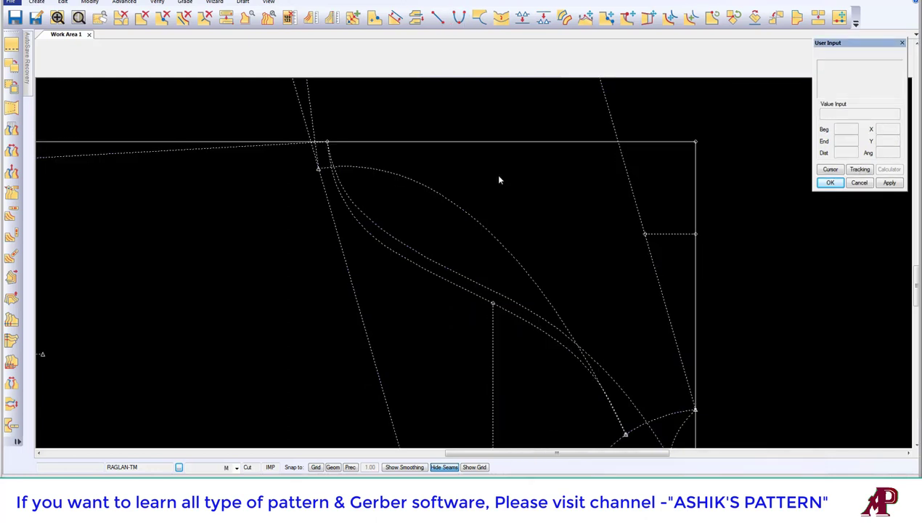
Step: Measure both curves' graded lengths, reading 11.77 and 11.86 for every size
click(310, 17)
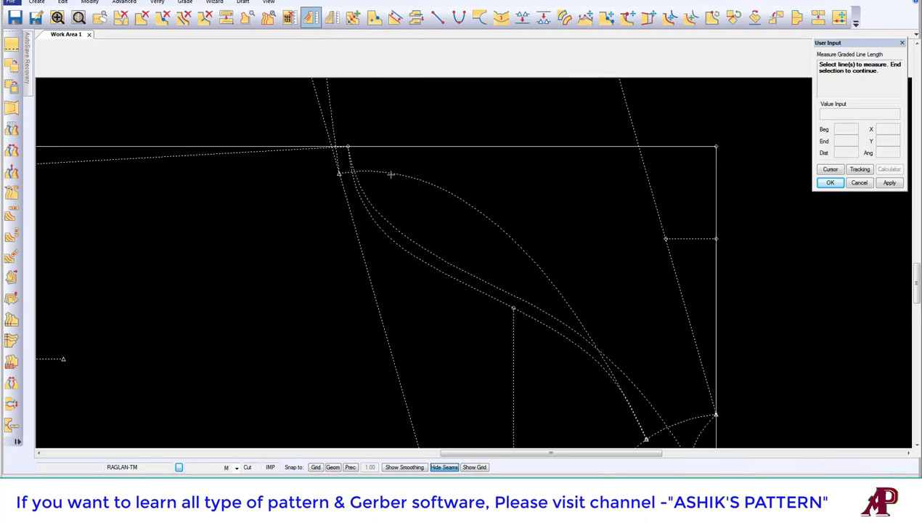
click(453, 192)
key(Return)
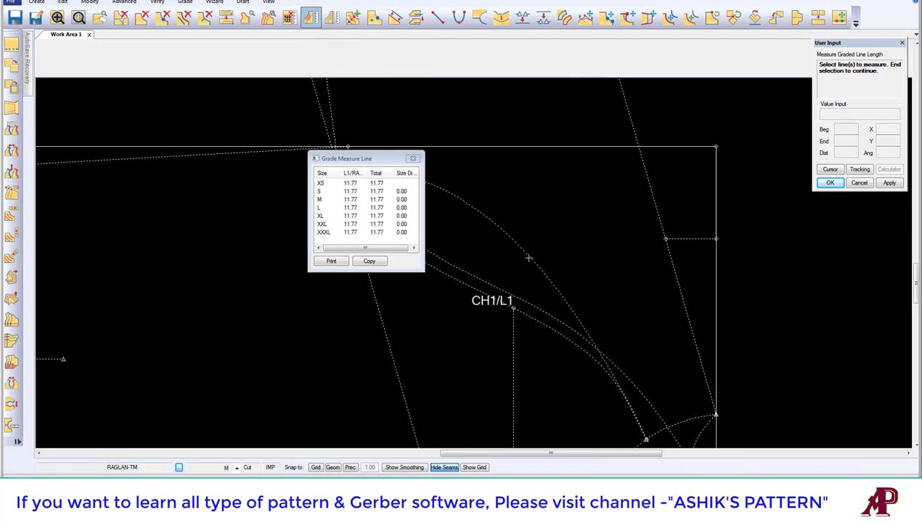
click(583, 277)
key(Return)
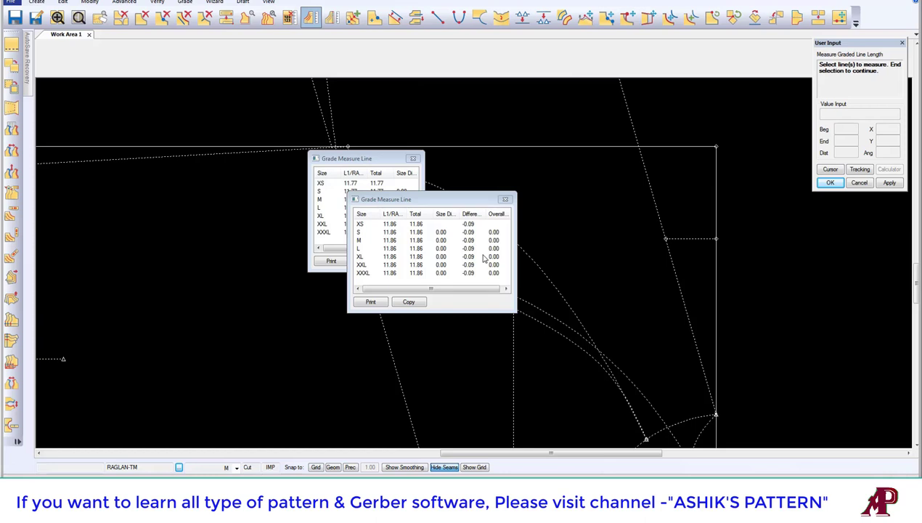
right_click(581, 204)
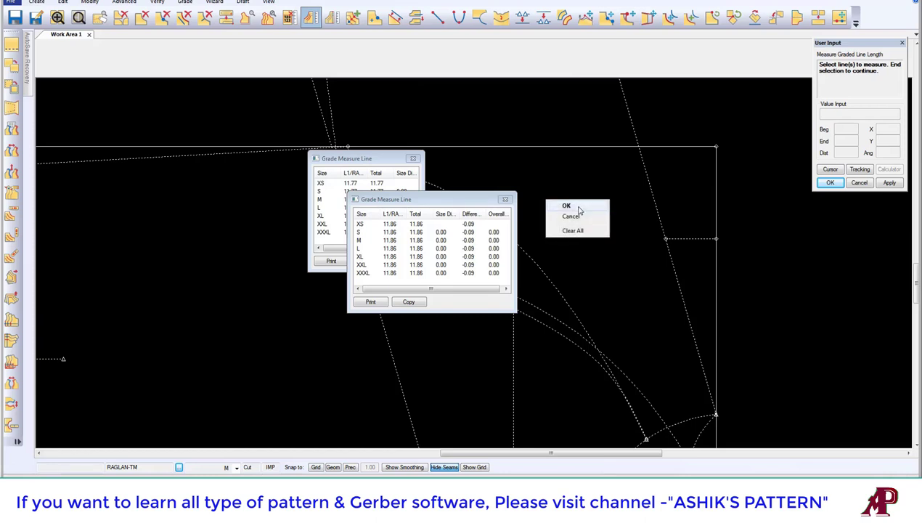
click(571, 217)
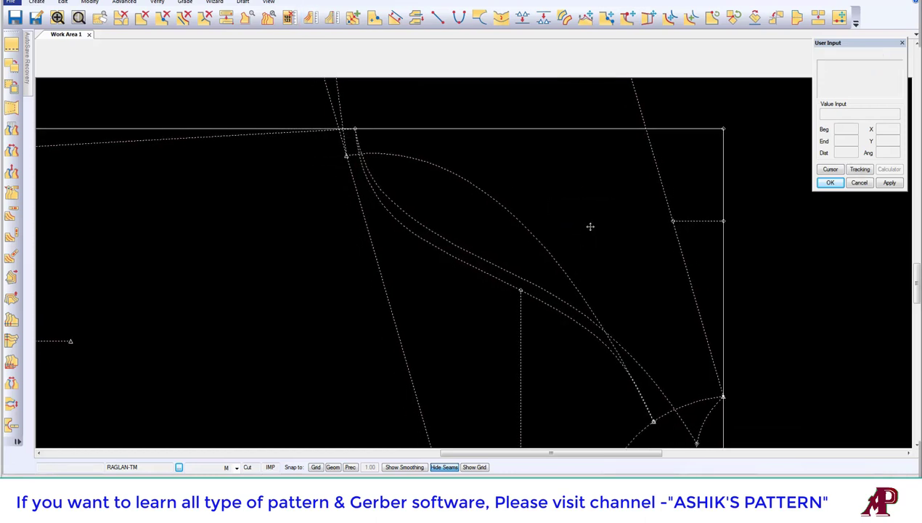
Step: Select the slanted line near the top of the raglan curves for deletion
click(183, 16)
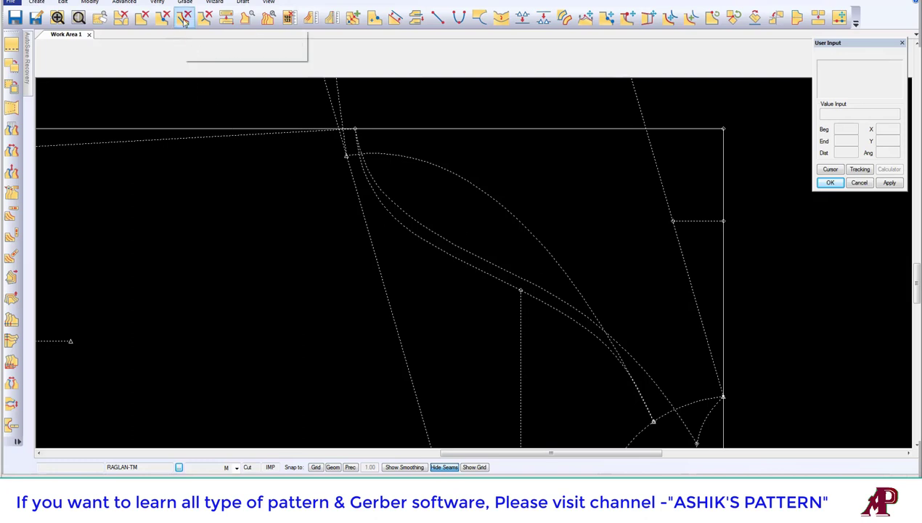
click(372, 238)
right_click(386, 213)
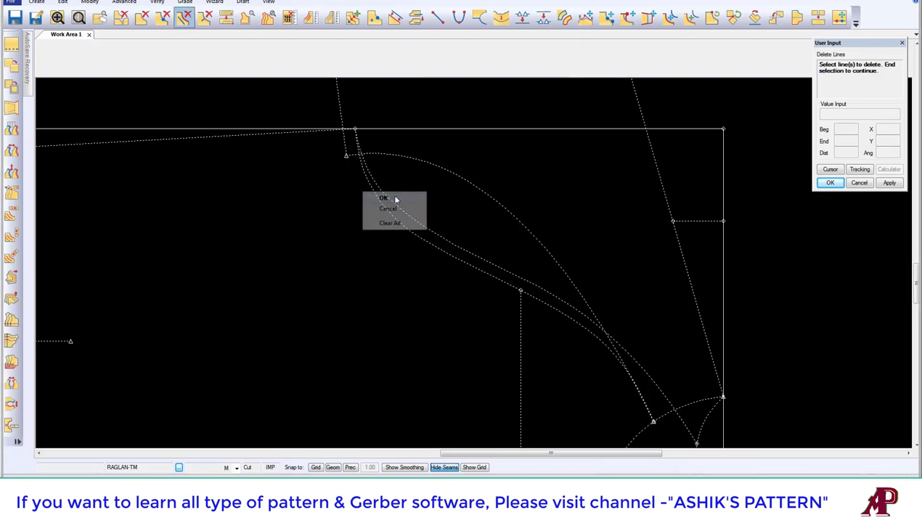
Step: Confirm deletion of the extra slanted line and activate Move Smooth
click(387, 213)
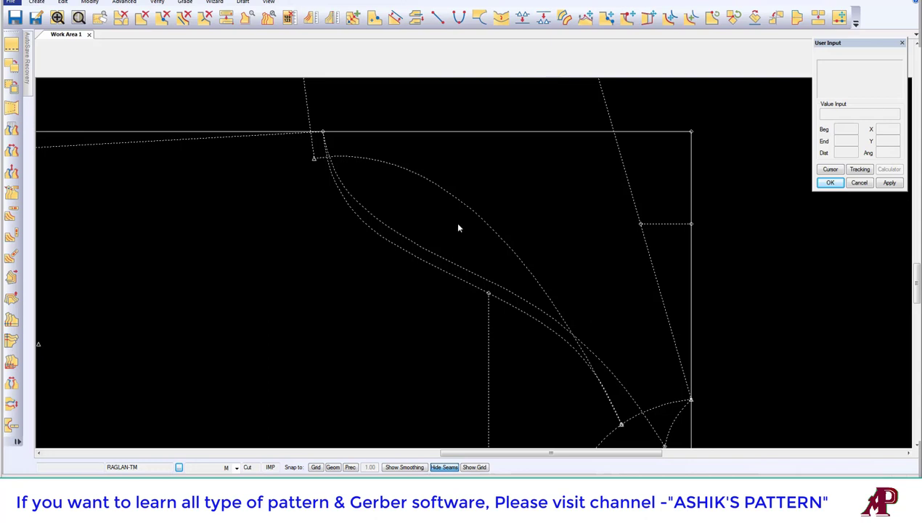
click(585, 19)
Step: Reshape the upper bulging curve by moving points within a thumbtacked range
click(559, 308)
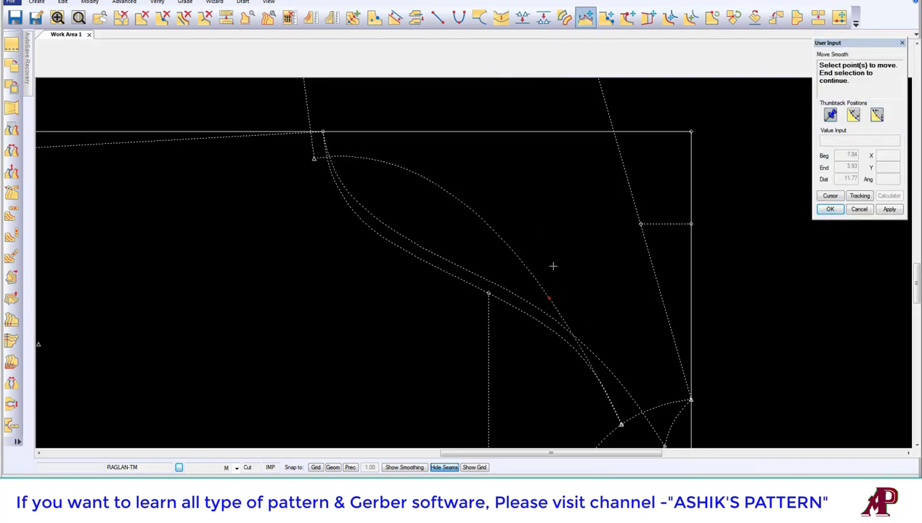
right_click(552, 264)
drag(319, 151, 413, 183)
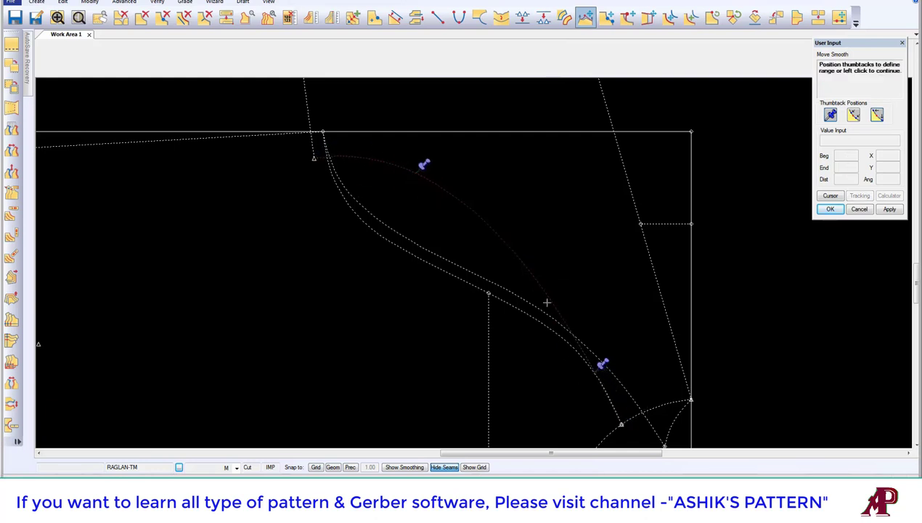
click(521, 274)
click(521, 277)
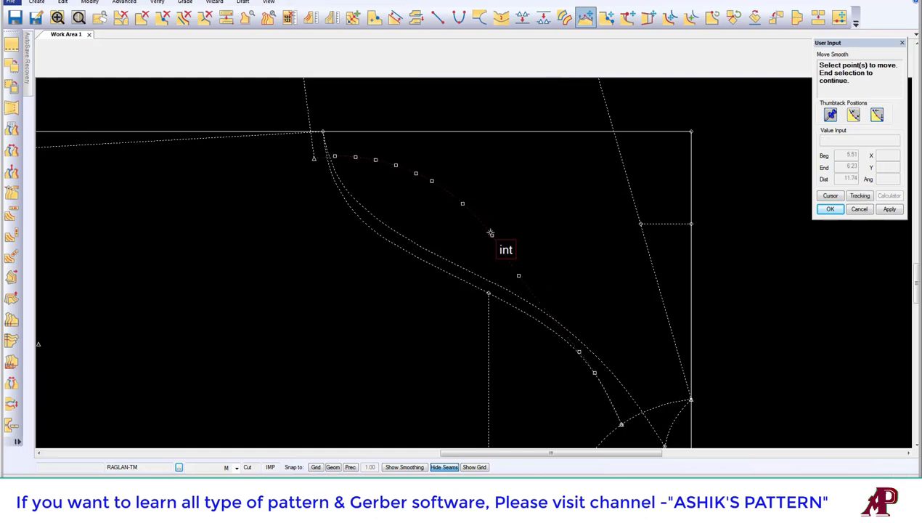
right_click(488, 231)
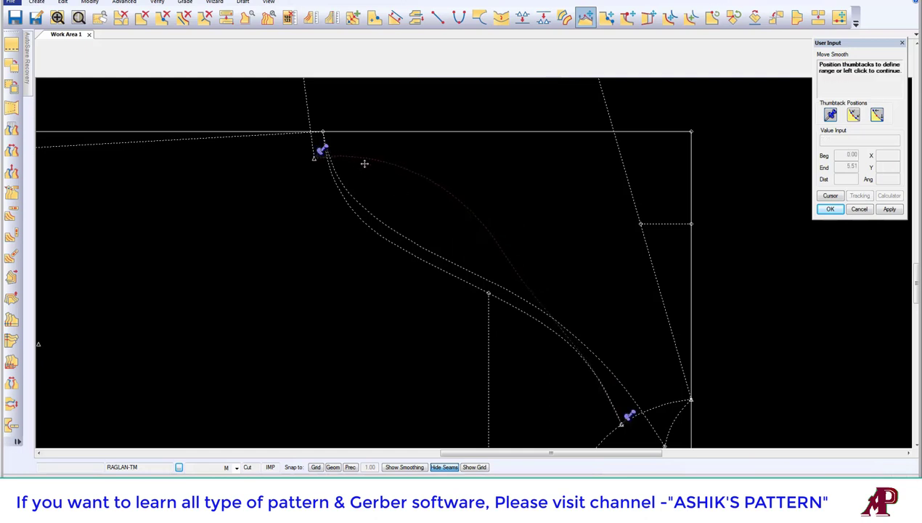
drag(630, 414, 534, 279)
click(484, 233)
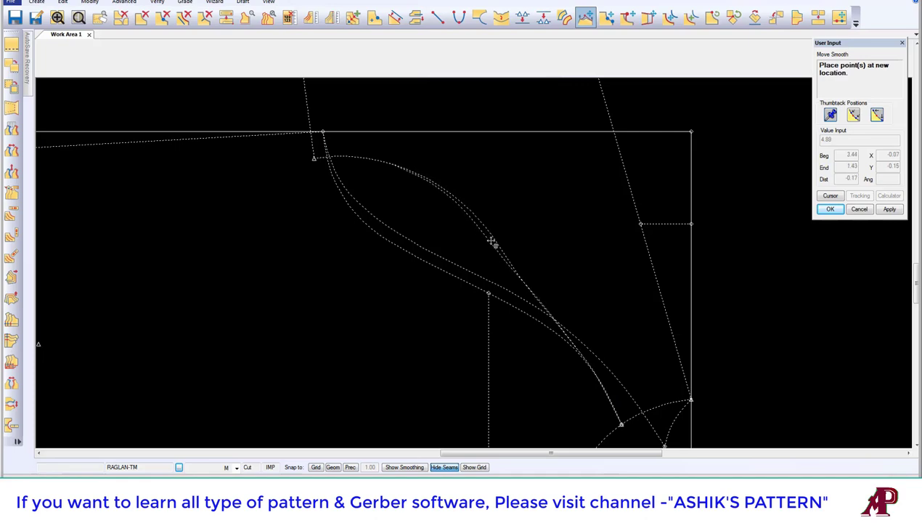
click(475, 218)
right_click(497, 212)
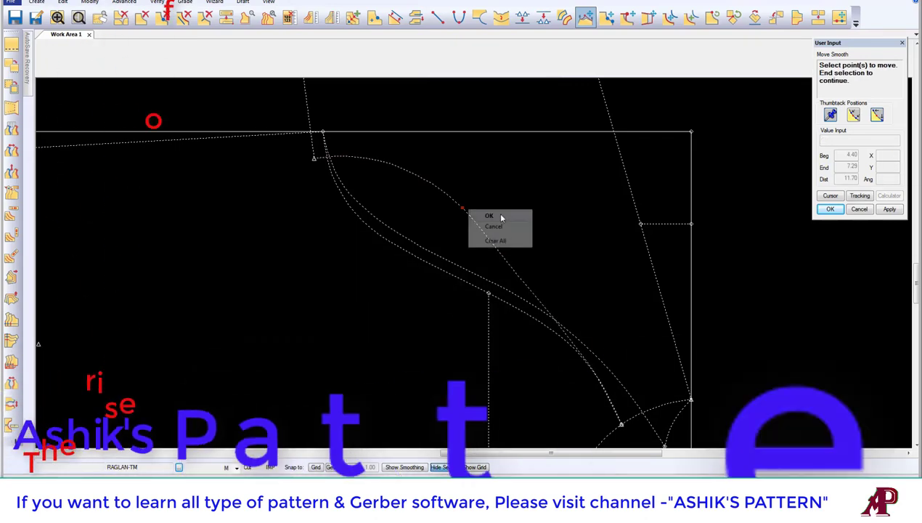
click(508, 216)
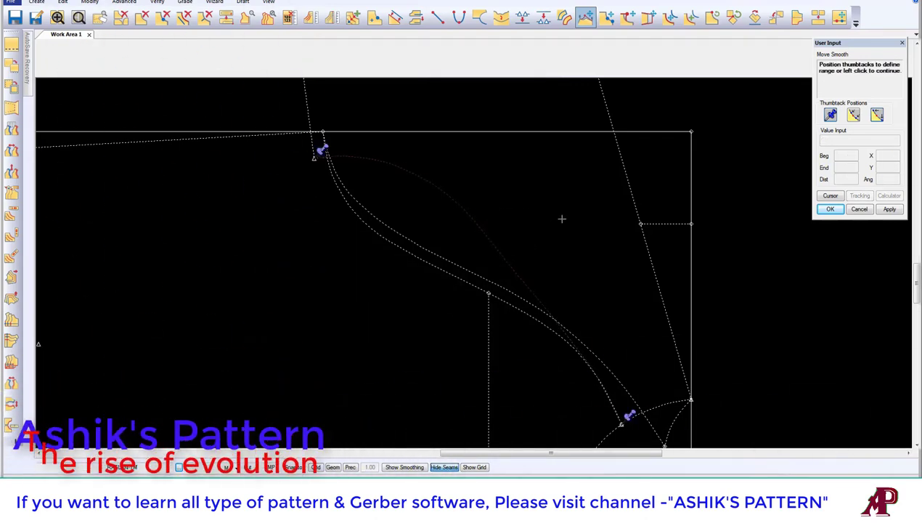
Step: Reset the range and shift a point near the curve's middle by 0.35
drag(322, 150, 378, 149)
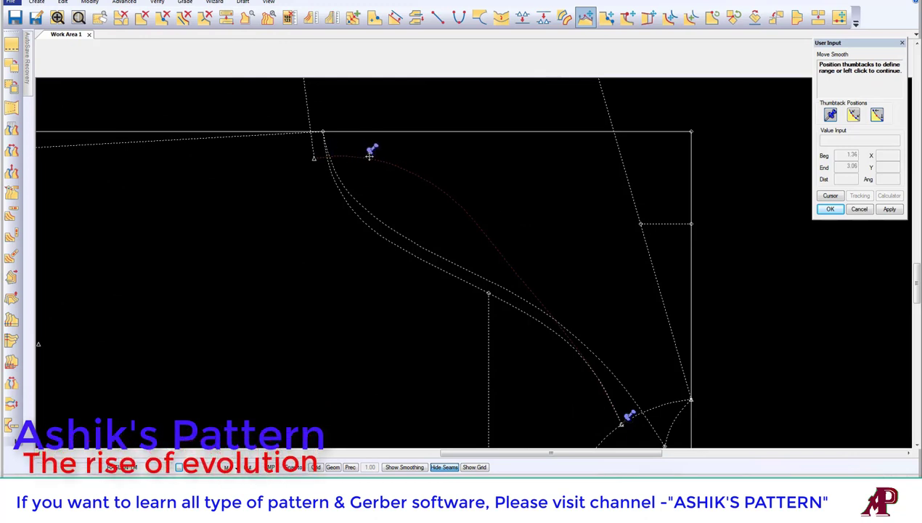
drag(629, 415, 536, 278)
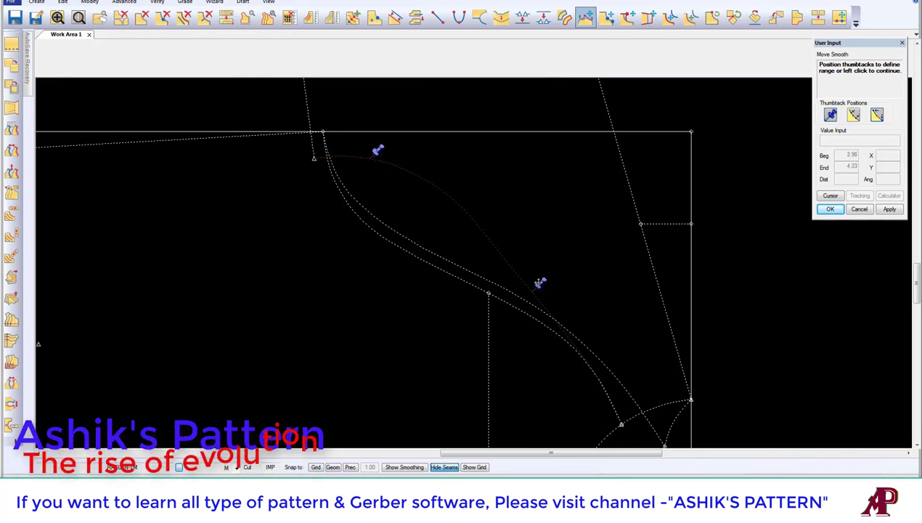
click(485, 215)
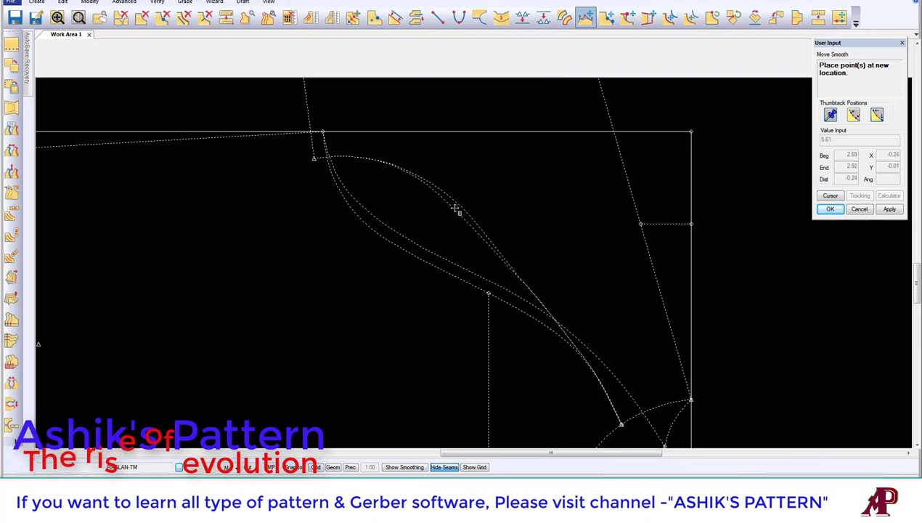
click(542, 302)
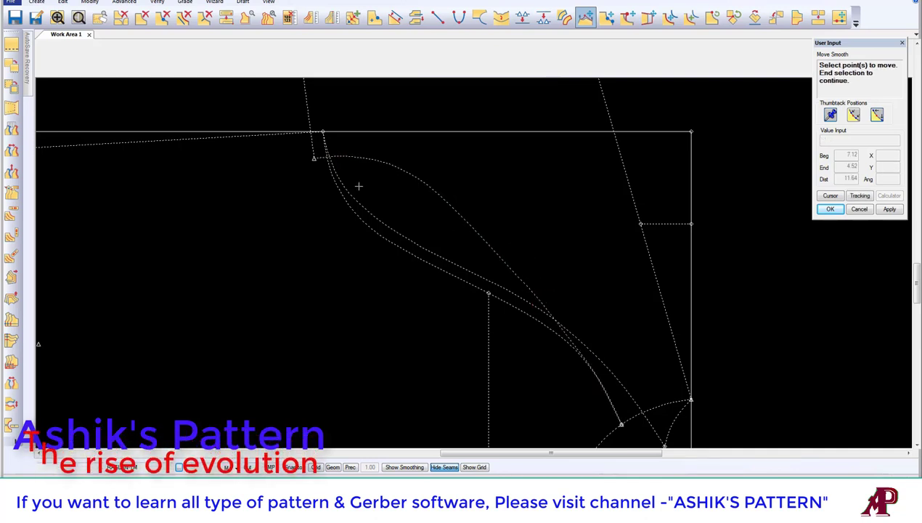
click(527, 287)
right_click(561, 264)
drag(320, 149, 454, 249)
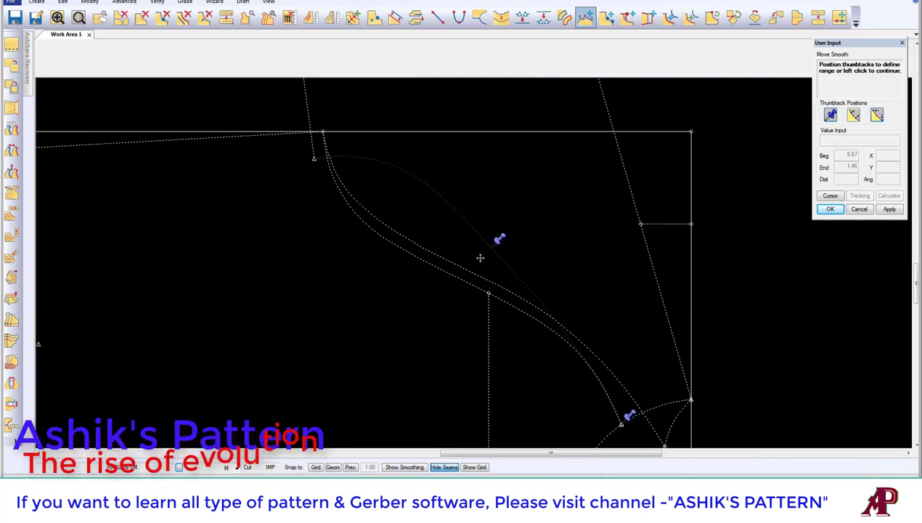
drag(629, 414, 595, 354)
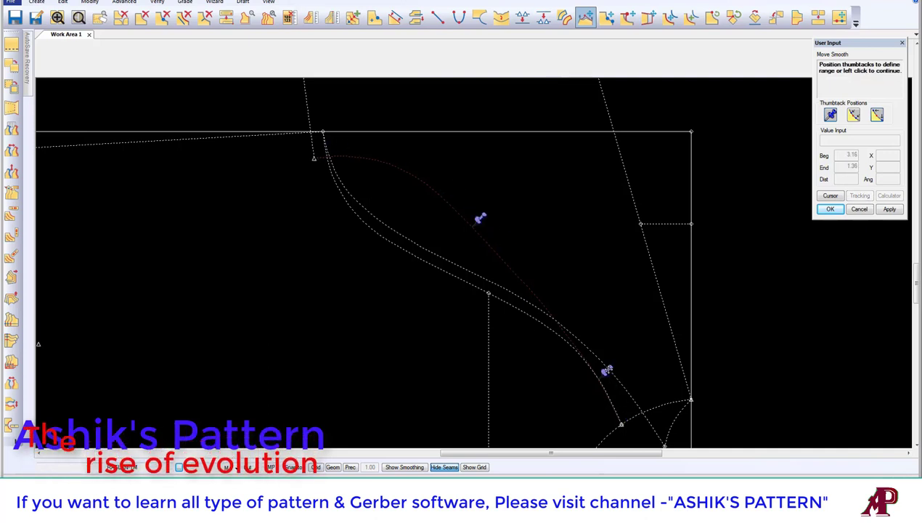
click(552, 292)
click(528, 280)
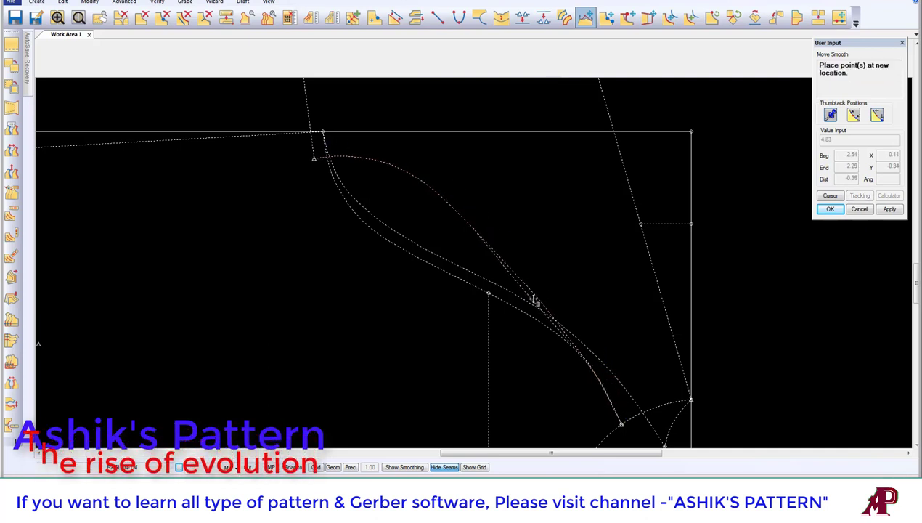
click(555, 312)
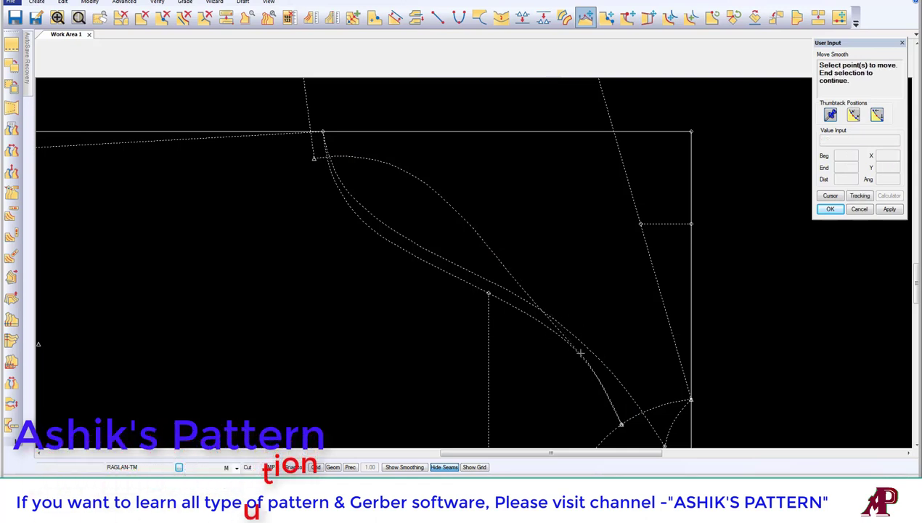
right_click(518, 200)
click(533, 207)
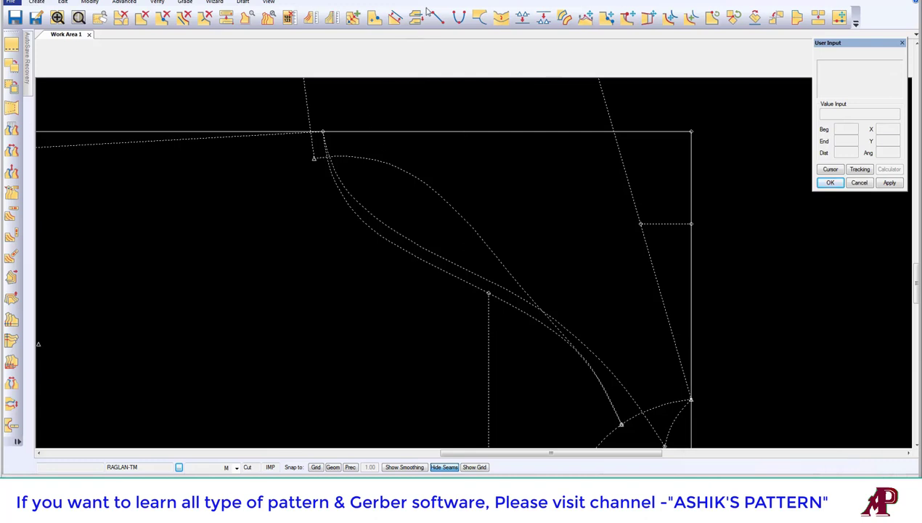
Step: Try mirroring the curve about the top line, then delete the mirrored copy
click(479, 18)
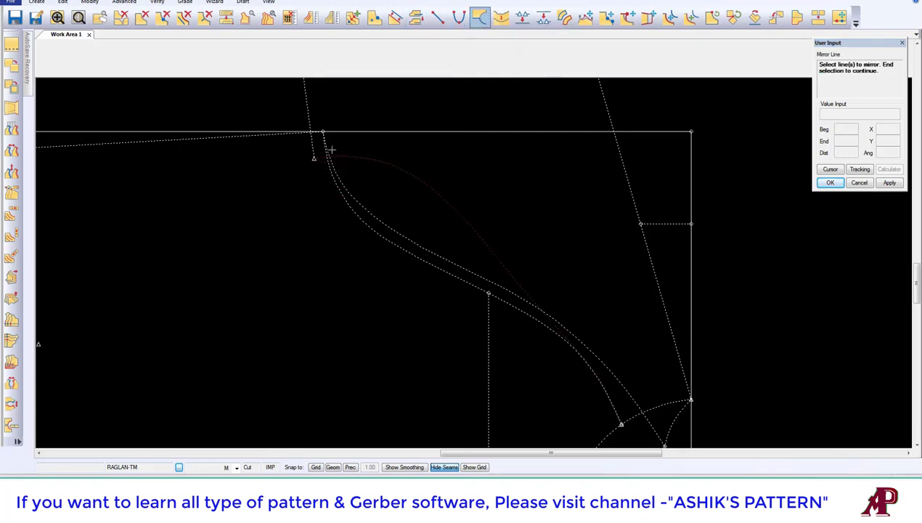
click(308, 113)
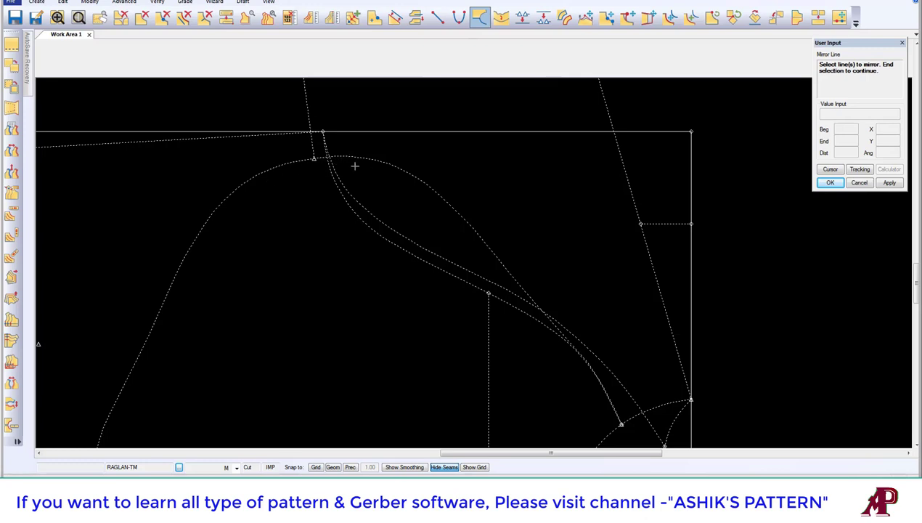
click(184, 16)
click(283, 164)
right_click(442, 117)
click(473, 124)
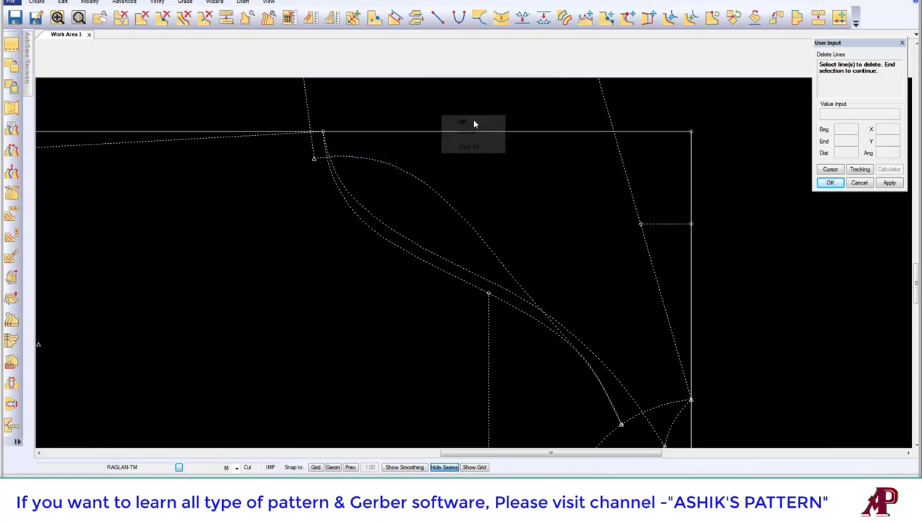
Step: Smooth the outer armhole curve from the top corner to the underarm point at factor 0.005
click(501, 16)
click(421, 173)
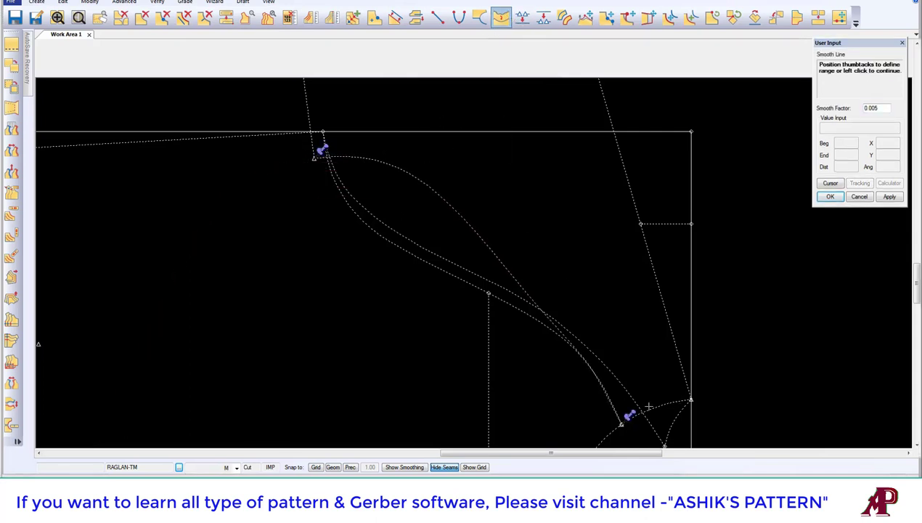
drag(631, 399, 473, 196)
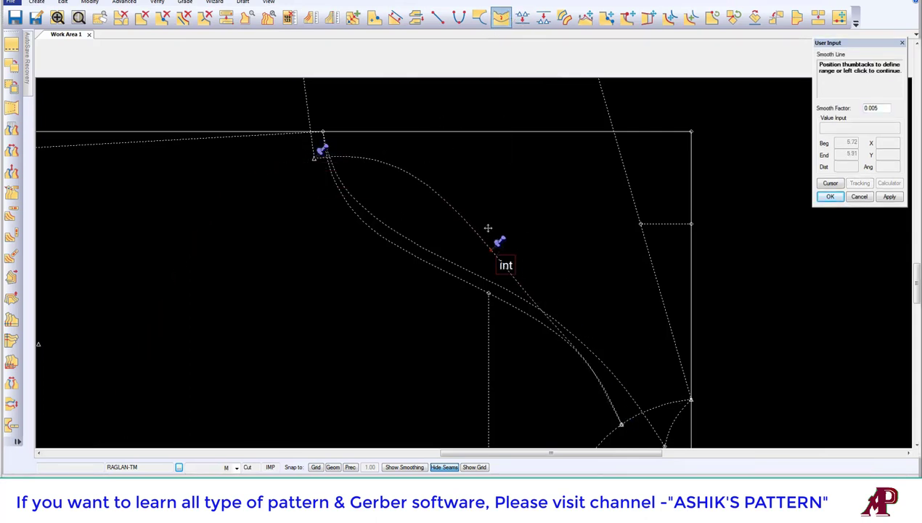
right_click(496, 184)
click(500, 188)
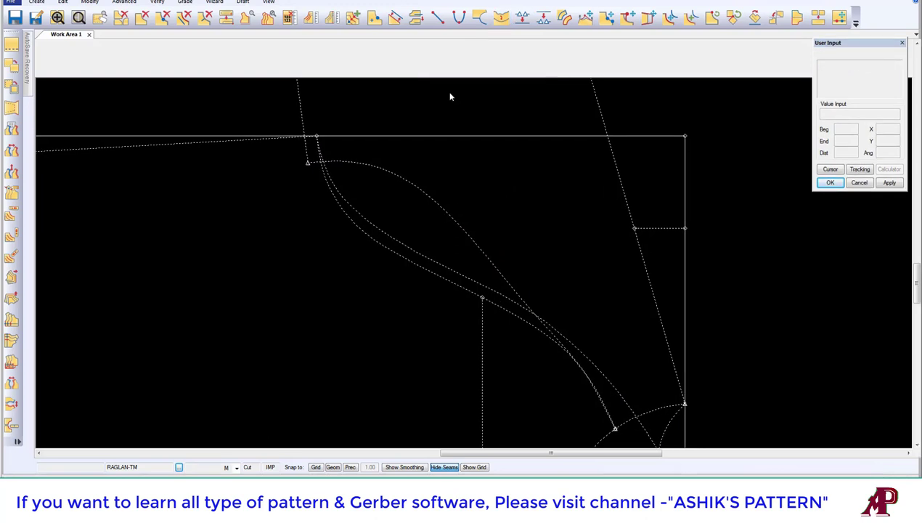
click(459, 15)
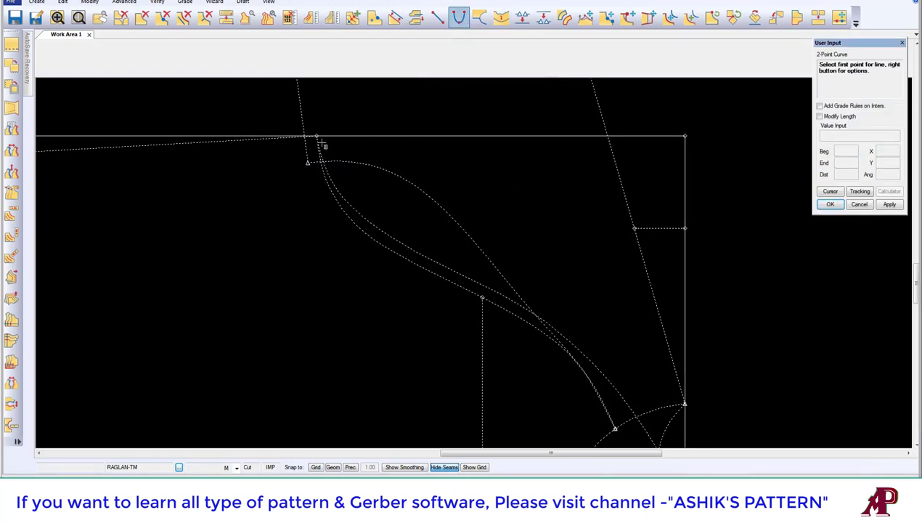
Step: Draw a 2-point curve from the top corner point to the underarm point, bowed at a placed bend
click(308, 161)
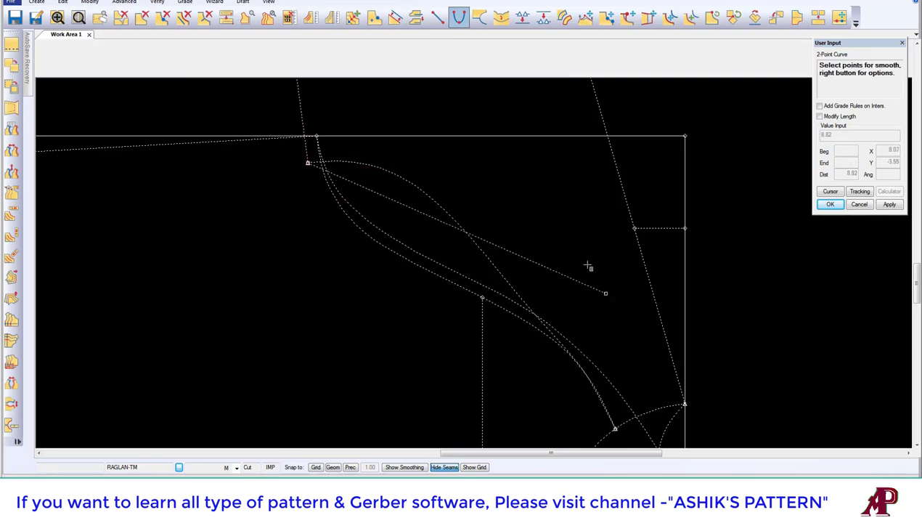
scroll(588, 267, down, 2)
scroll(309, 298, up, 2)
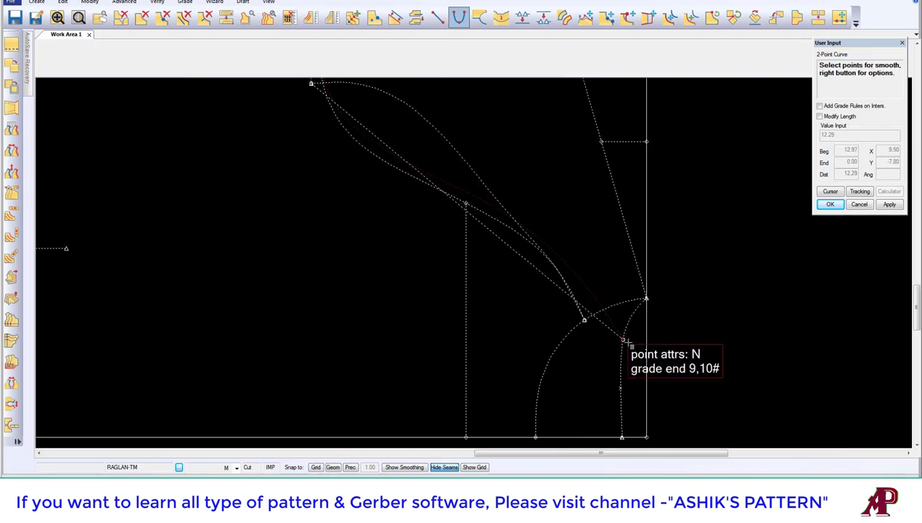
click(622, 339)
scroll(566, 297, down, 1)
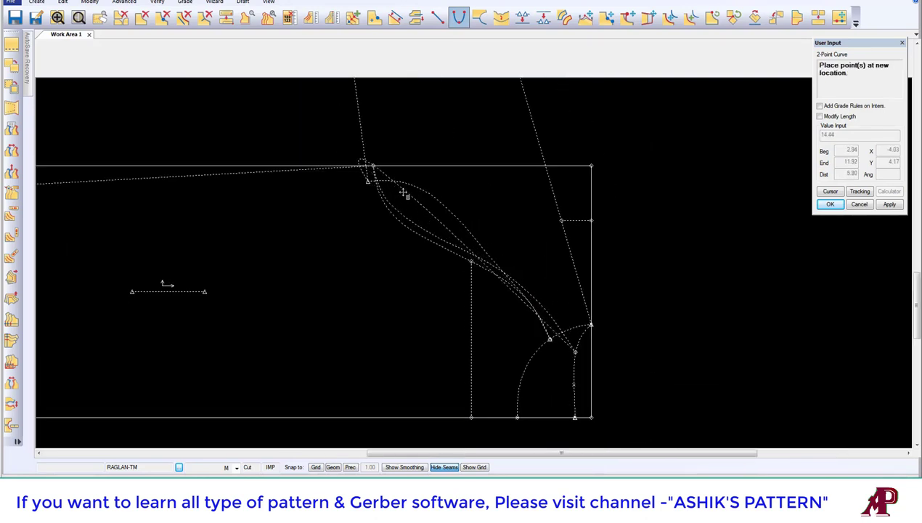
scroll(398, 189, down, 1)
scroll(386, 184, up, 2)
scroll(378, 163, up, 2)
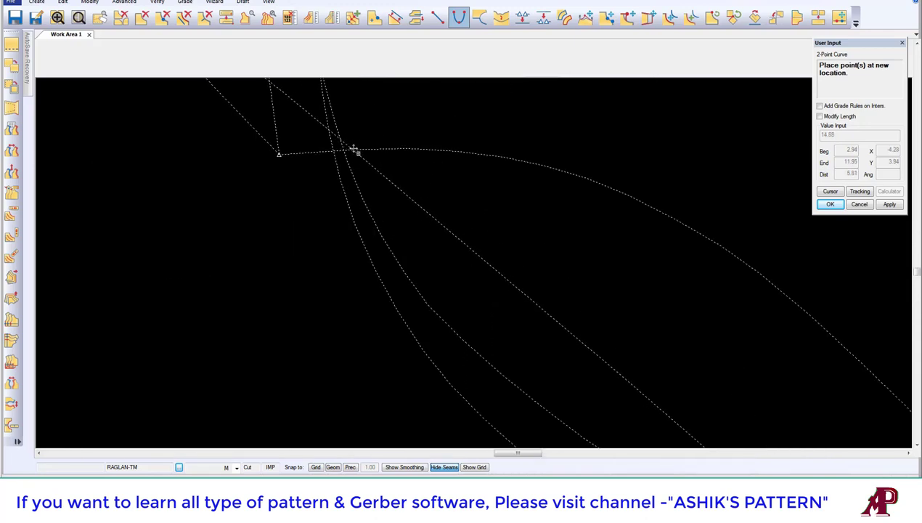
scroll(399, 161, down, 1)
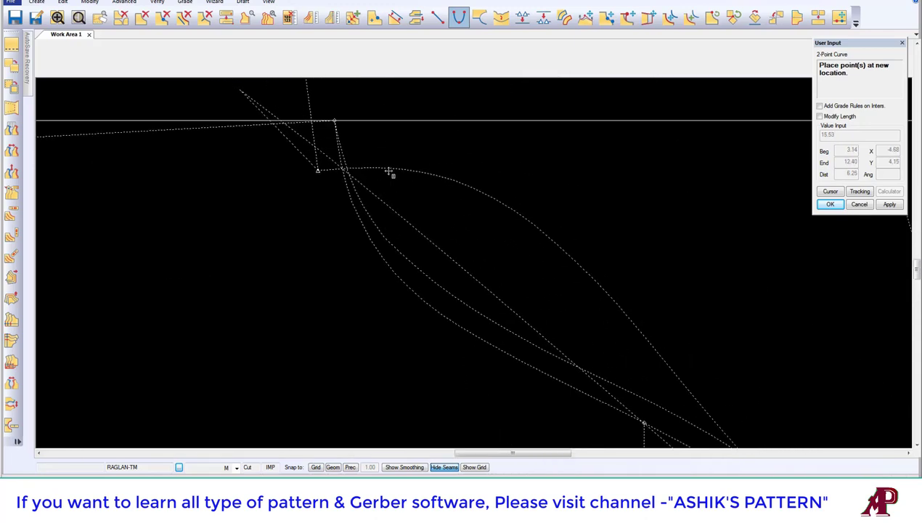
scroll(493, 294, down, 2)
scroll(535, 308, up, 2)
scroll(519, 288, down, 2)
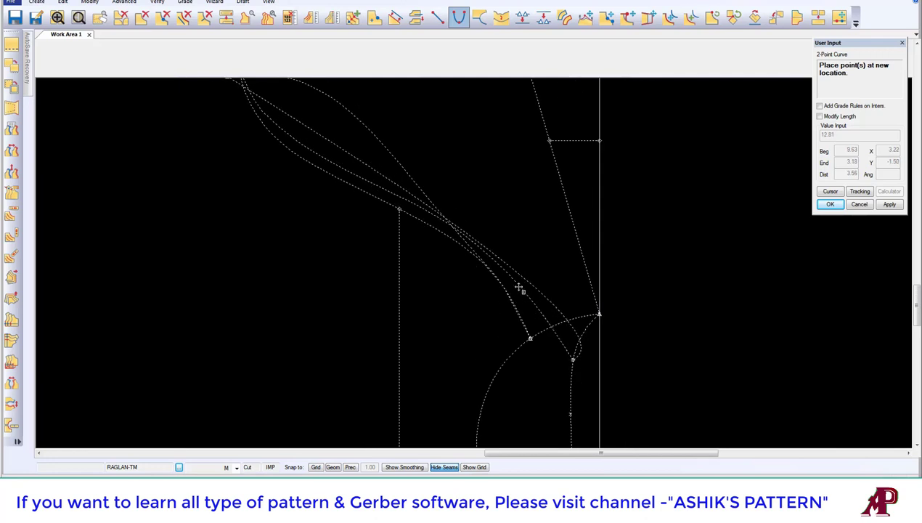
scroll(545, 305, up, 1)
scroll(494, 231, down, 2)
scroll(469, 212, up, 2)
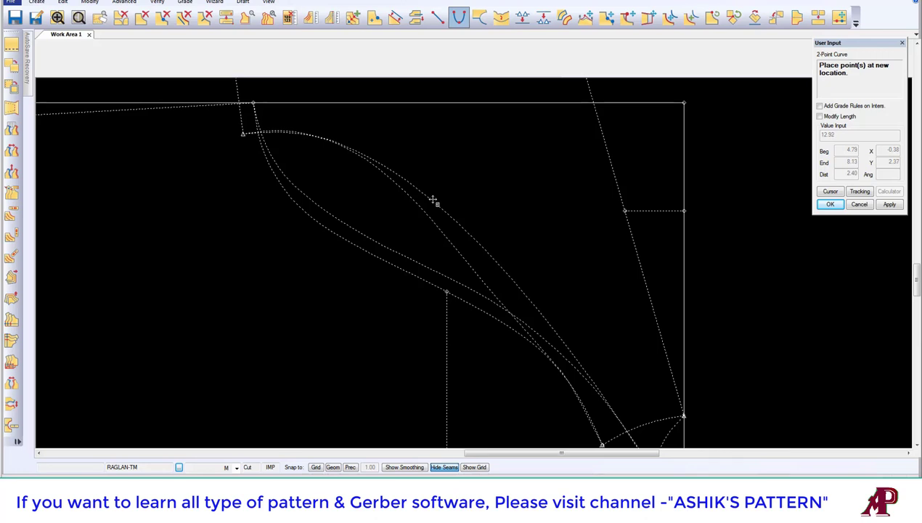
click(433, 199)
right_click(471, 183)
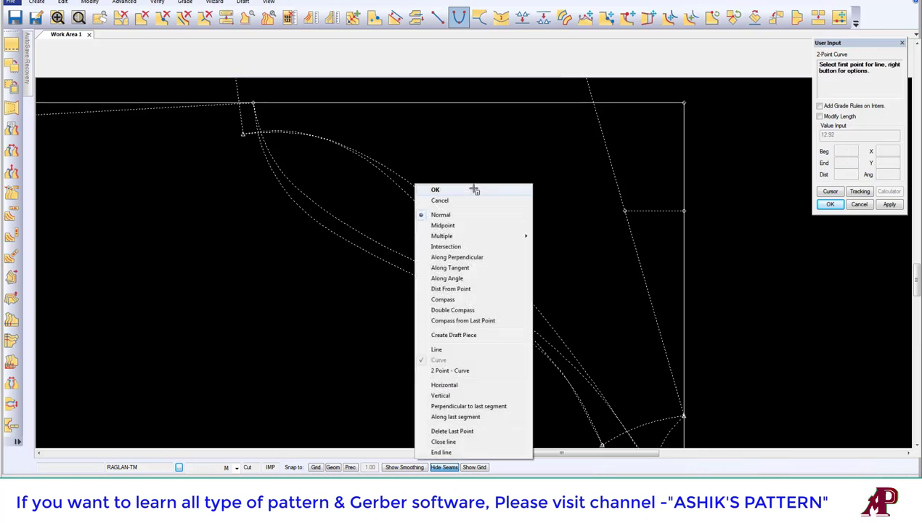
click(470, 187)
middle_drag(514, 216, 526, 196)
scroll(522, 202, down, 2)
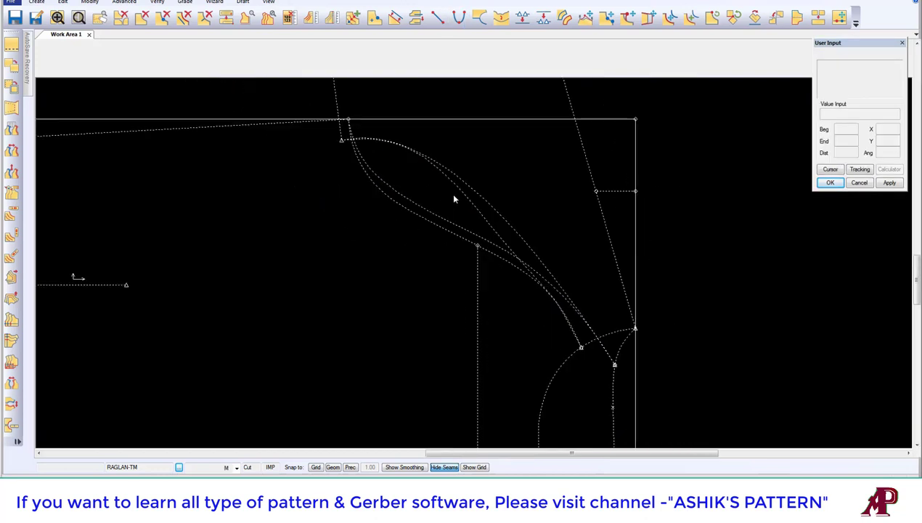
Step: Zoom into the area around the raglan curves
click(57, 17)
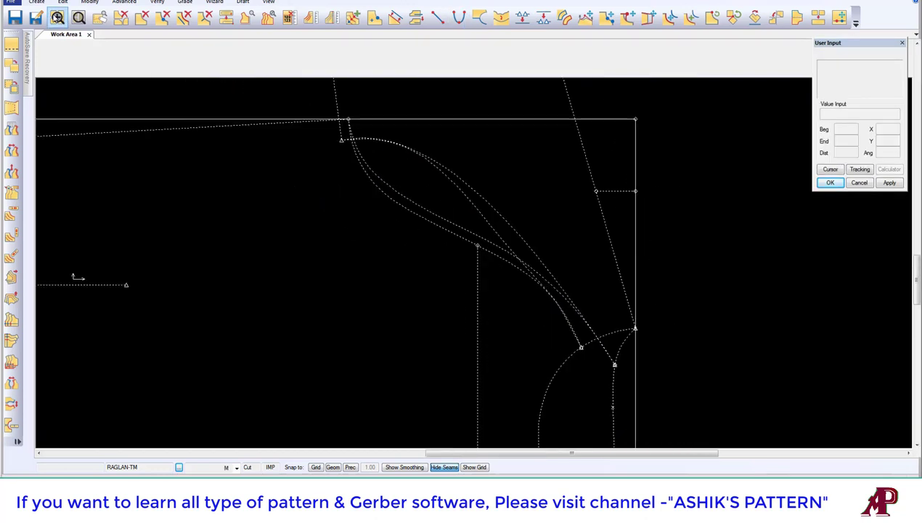
click(311, 114)
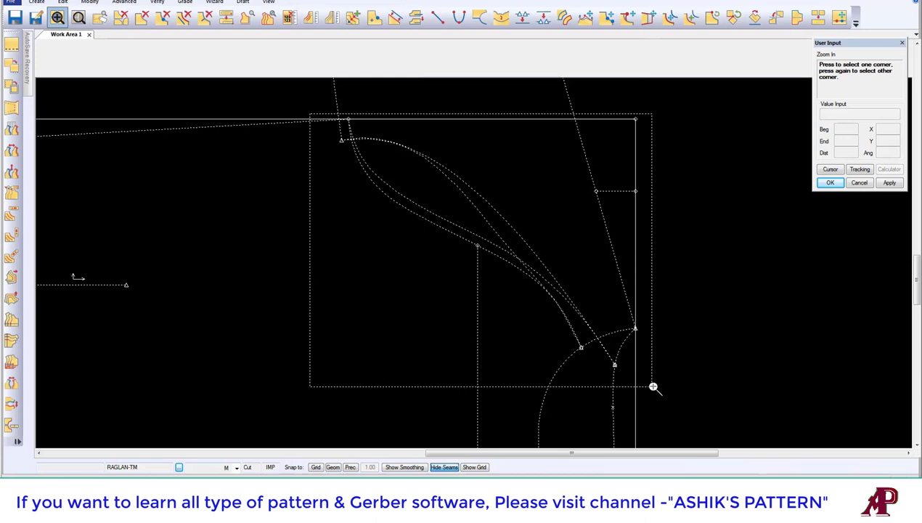
click(652, 387)
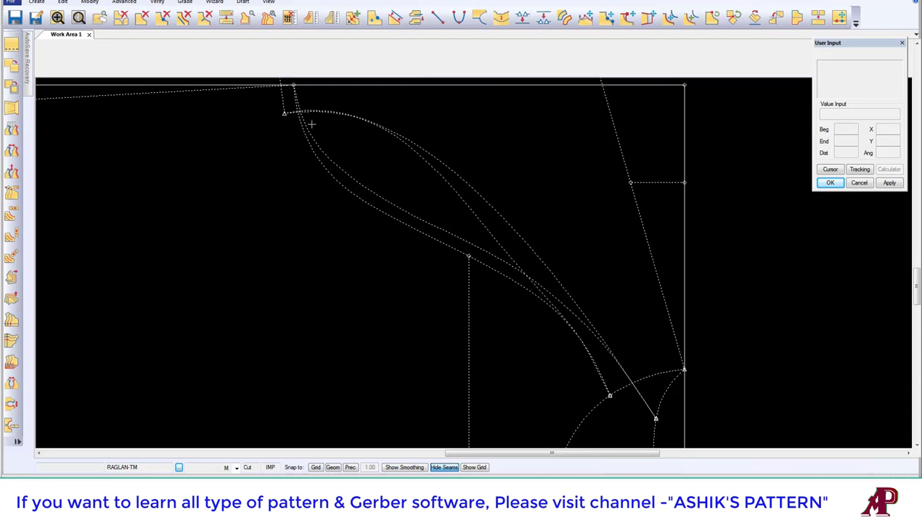
click(478, 20)
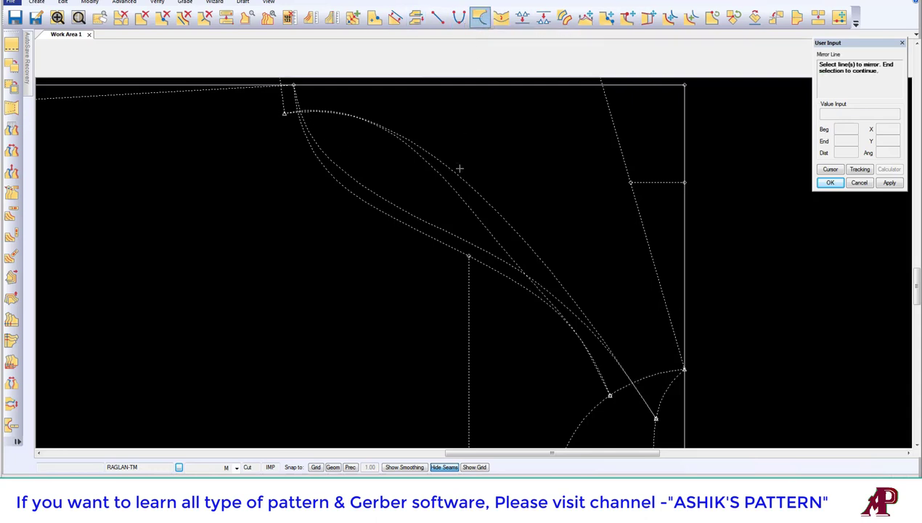
Step: Mirror the new curve about the selected axis line
click(372, 150)
right_click(372, 151)
click(283, 98)
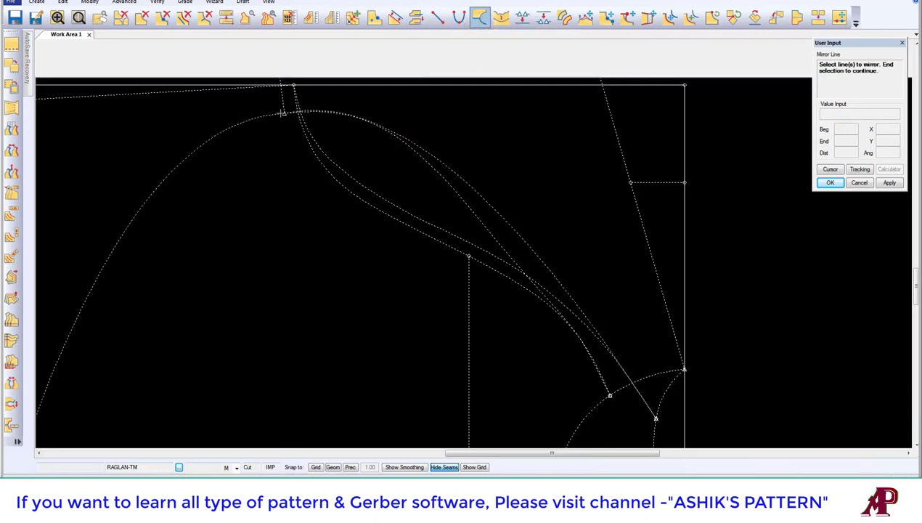
right_click(364, 106)
click(385, 116)
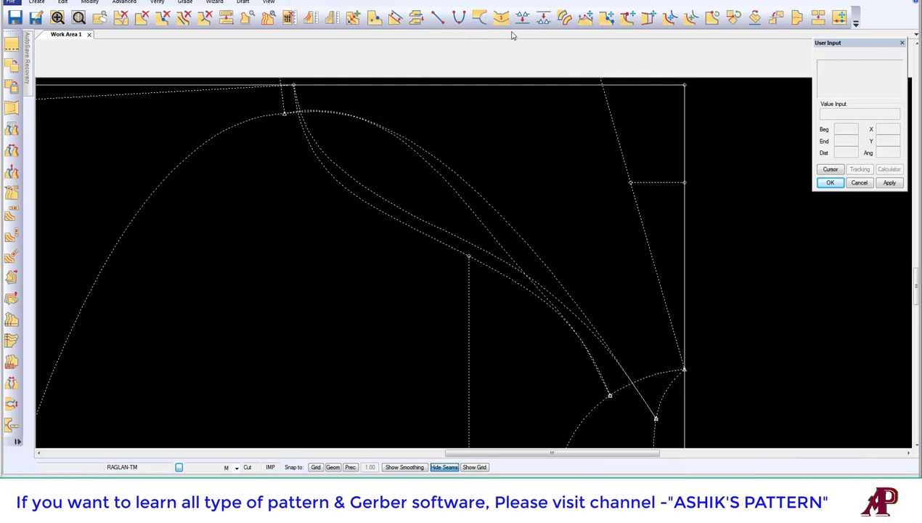
Step: Try smoothing the outer curve between repositioned thumbtacks, then cancel the smoothing
click(501, 16)
click(408, 134)
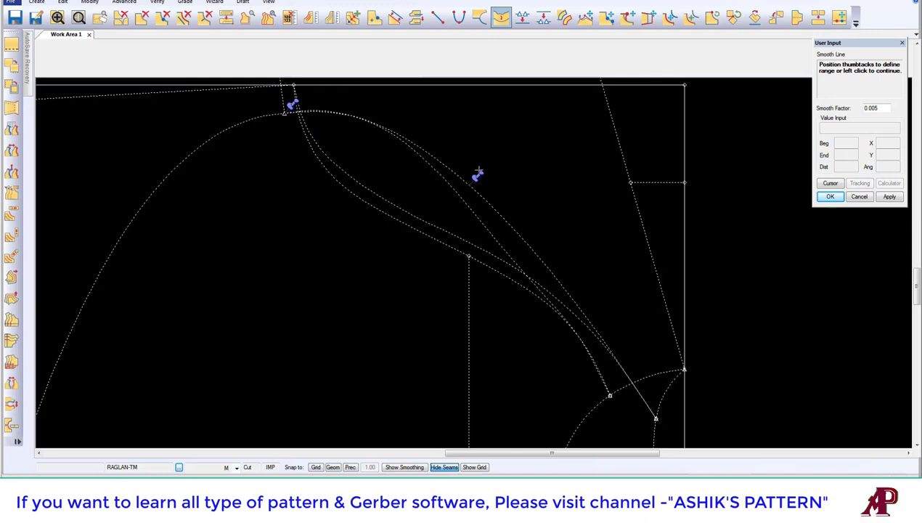
drag(479, 171, 384, 116)
drag(293, 100, 387, 143)
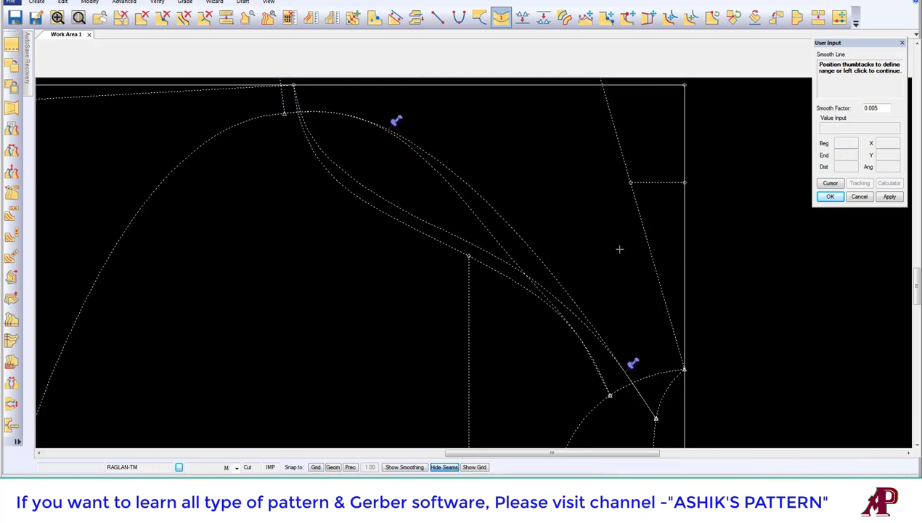
right_click(474, 128)
click(473, 138)
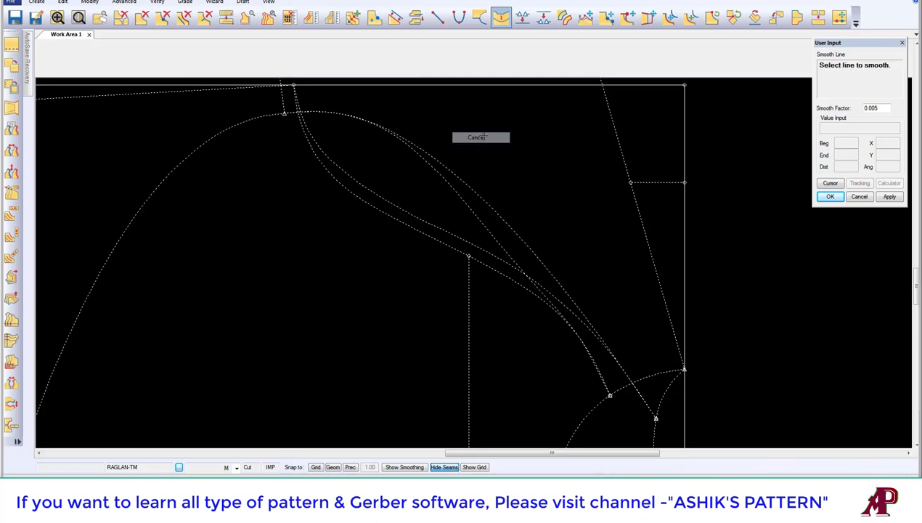
click(183, 18)
Step: Delete the big left arc
click(270, 122)
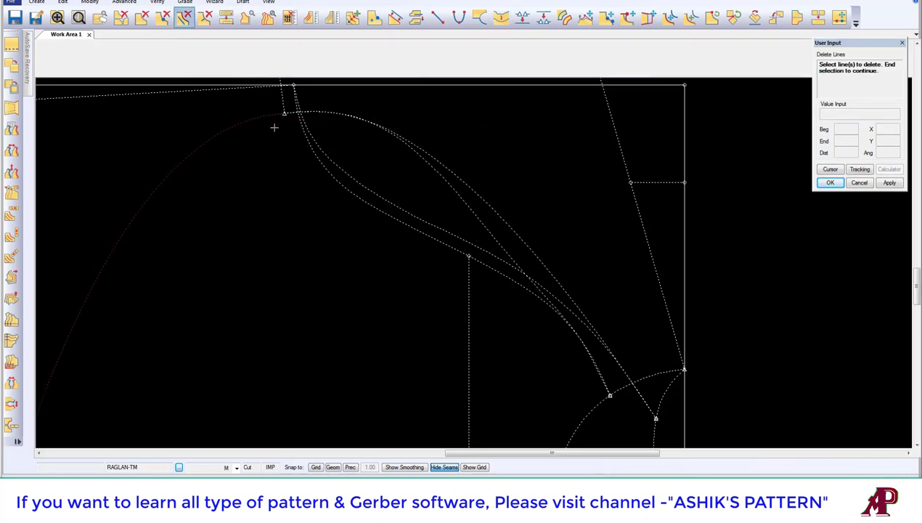
right_click(273, 138)
click(277, 143)
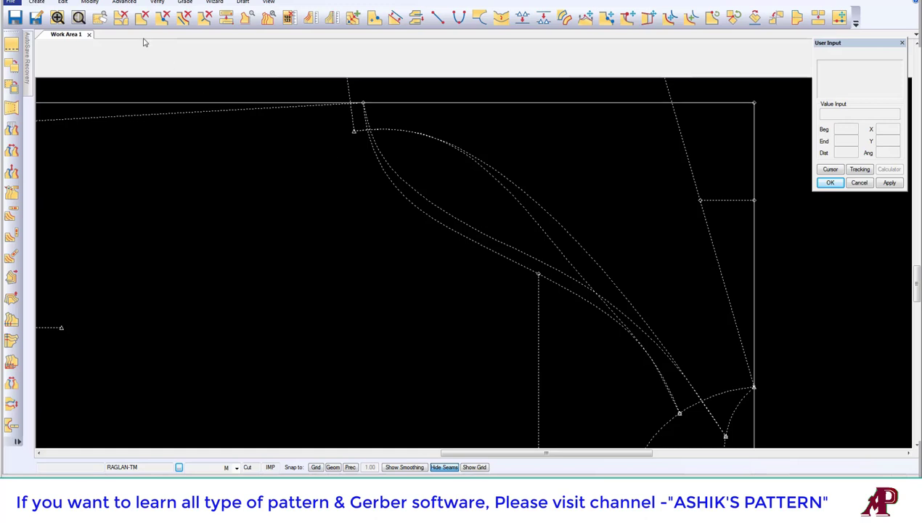
Step: Add a grade point on the raglan curve near its upper end
click(354, 18)
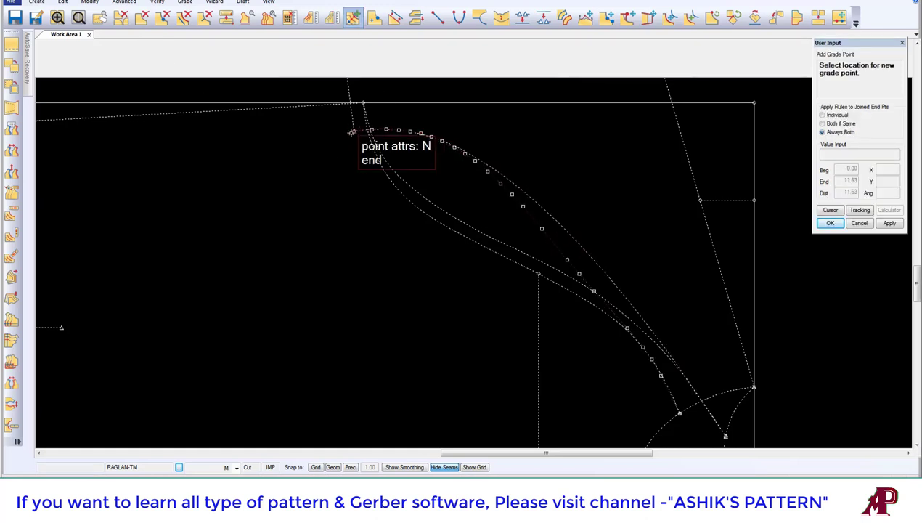
click(354, 131)
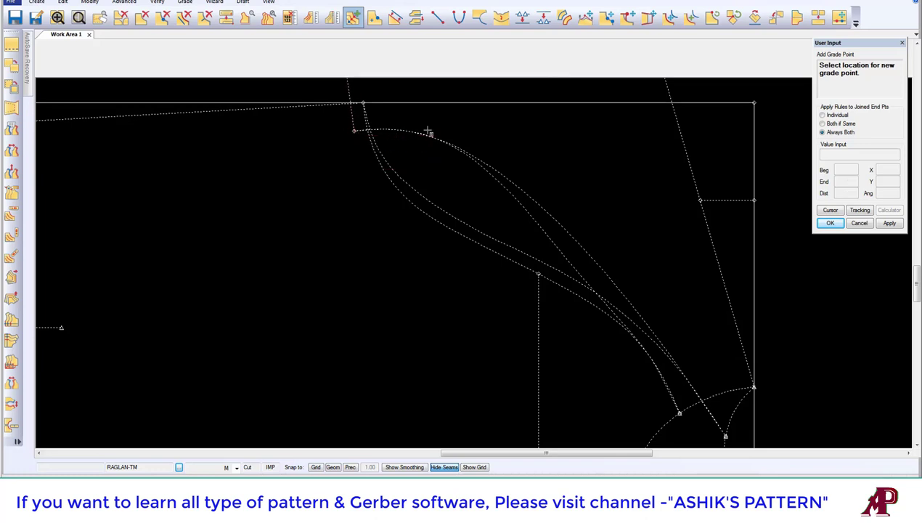
scroll(649, 265, down, 3)
scroll(674, 347, up, 3)
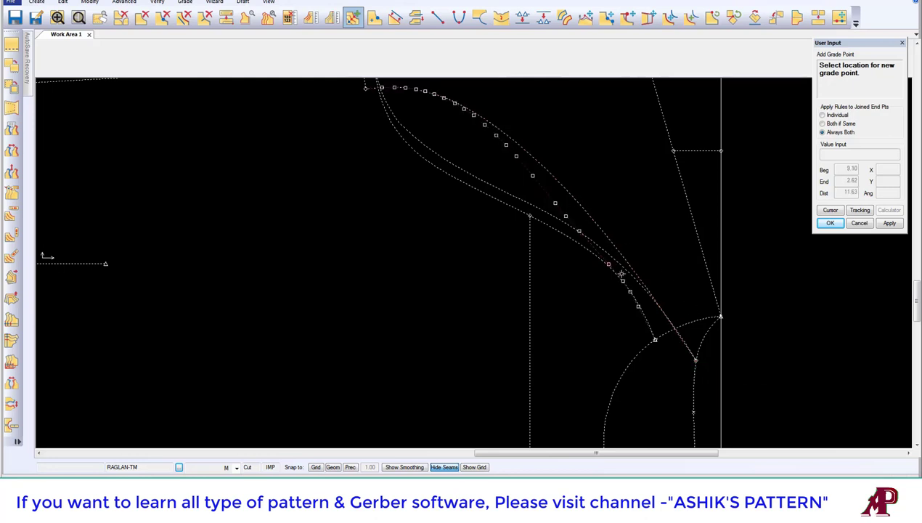
click(594, 215)
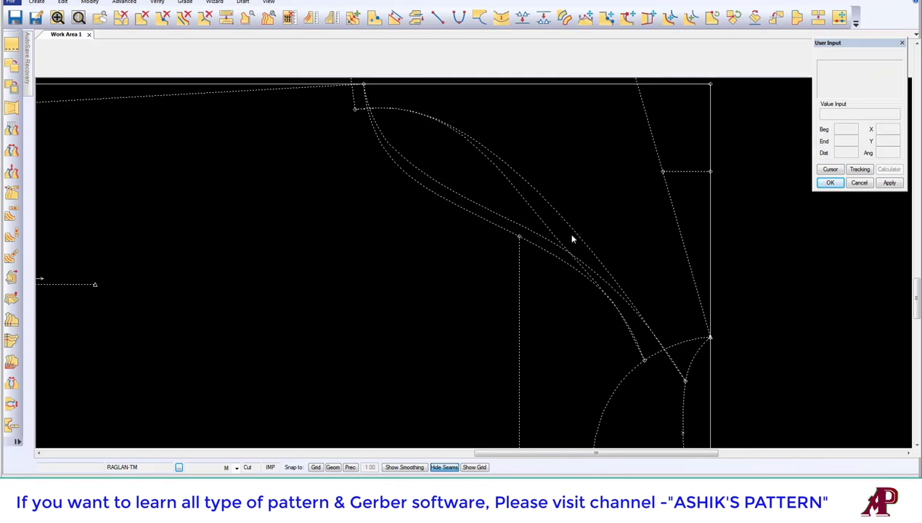
Step: Move the first raglan curve point to a new location with smoothing
click(585, 16)
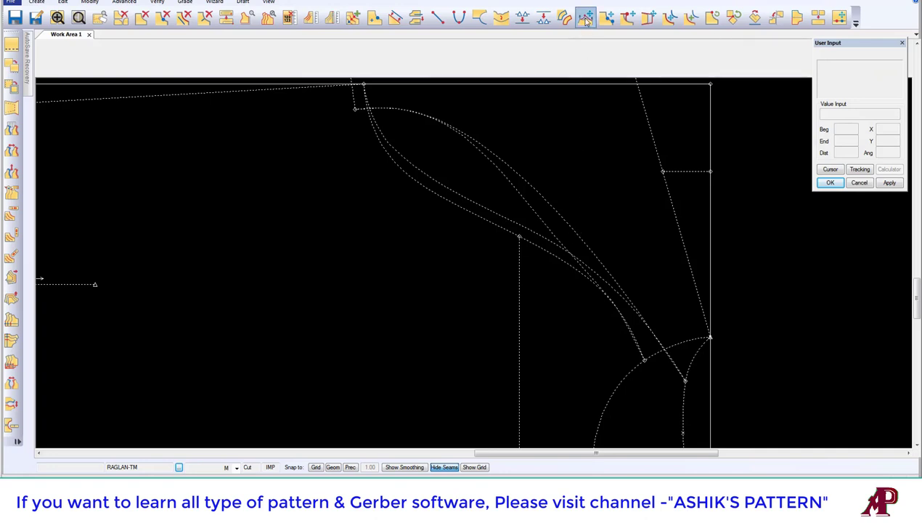
right_click(574, 229)
click(570, 204)
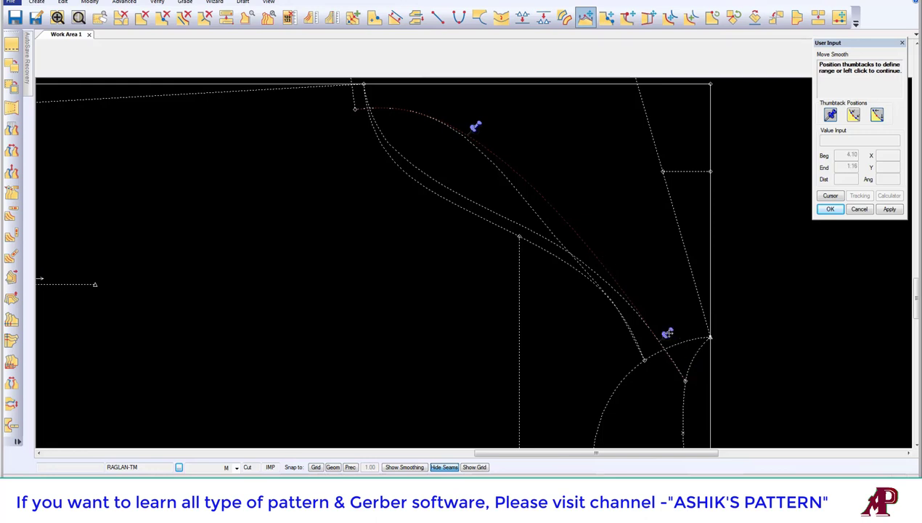
click(618, 247)
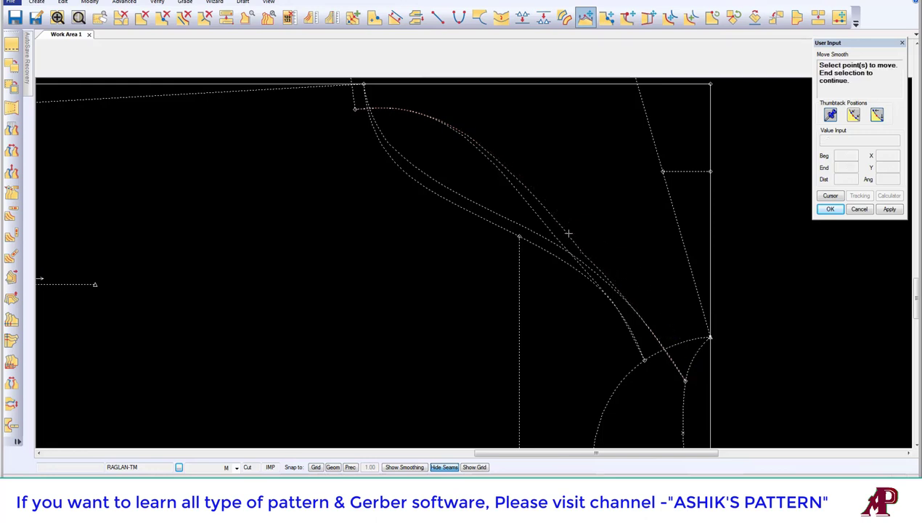
right_click(545, 212)
click(549, 190)
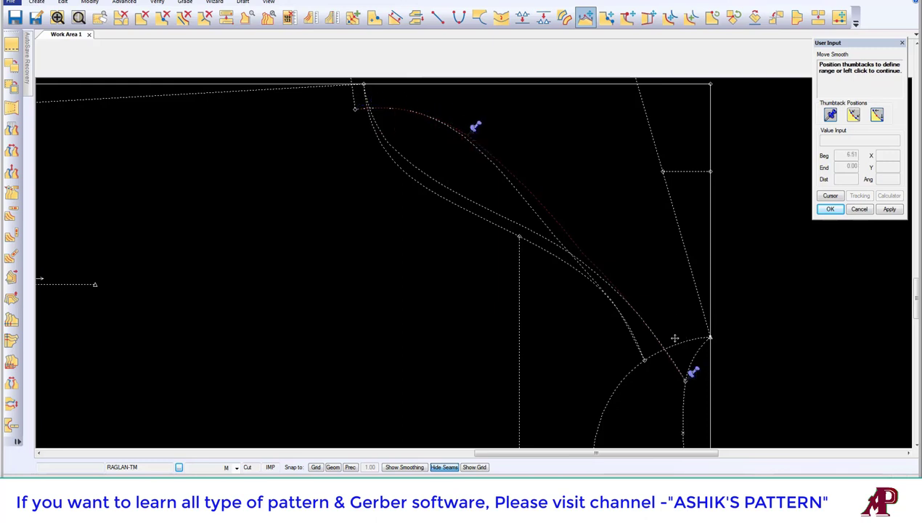
click(553, 213)
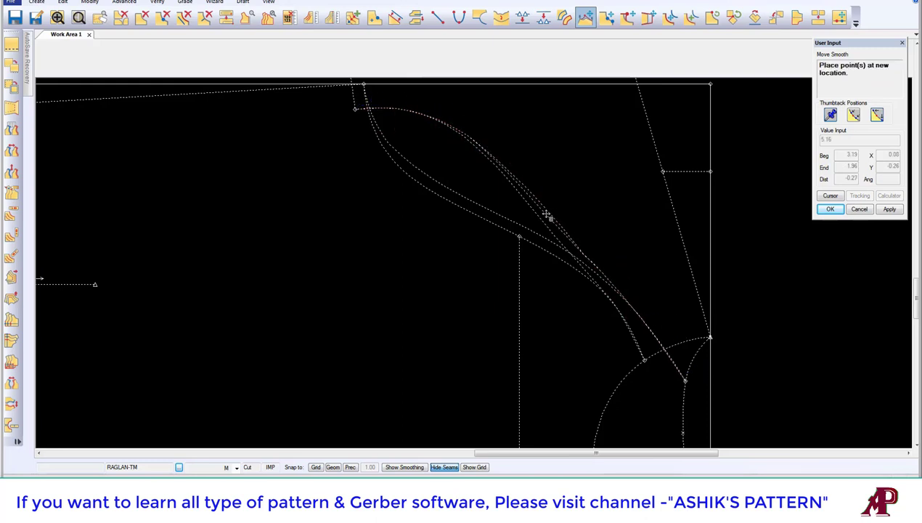
click(548, 215)
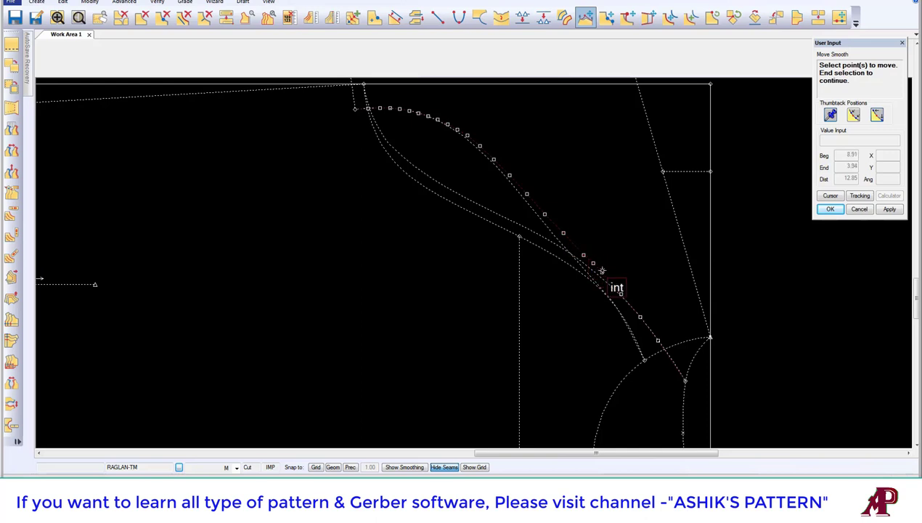
Step: Move a second raglan curve point over a narrowed smoothing range and finish the reshaping
right_click(572, 238)
click(588, 244)
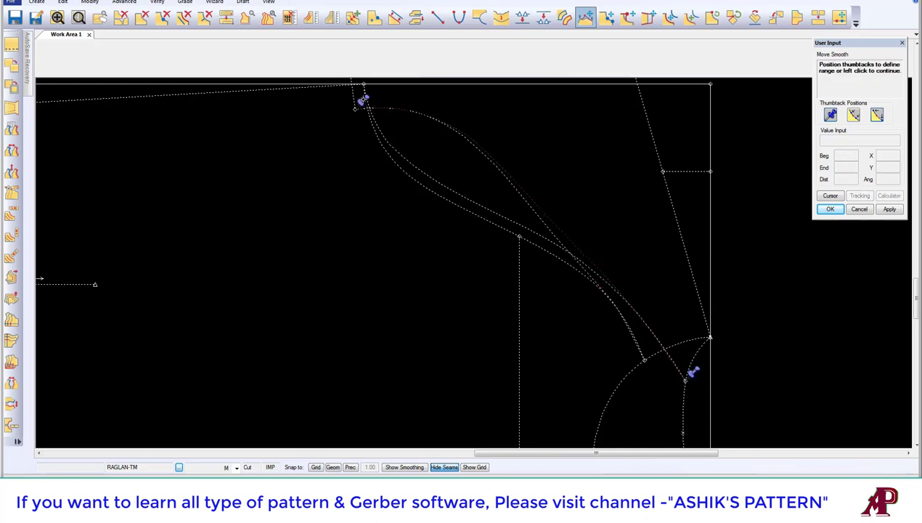
drag(361, 102, 526, 215)
click(590, 247)
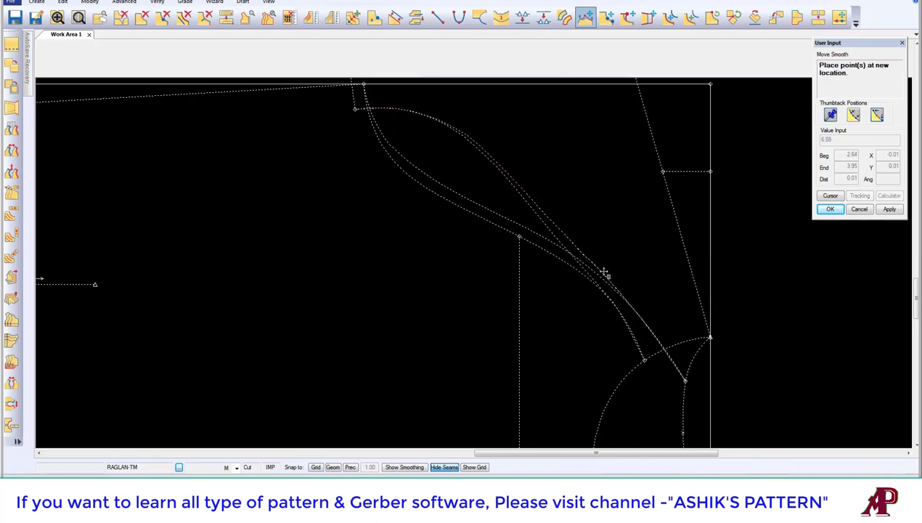
click(606, 274)
right_click(562, 212)
click(590, 217)
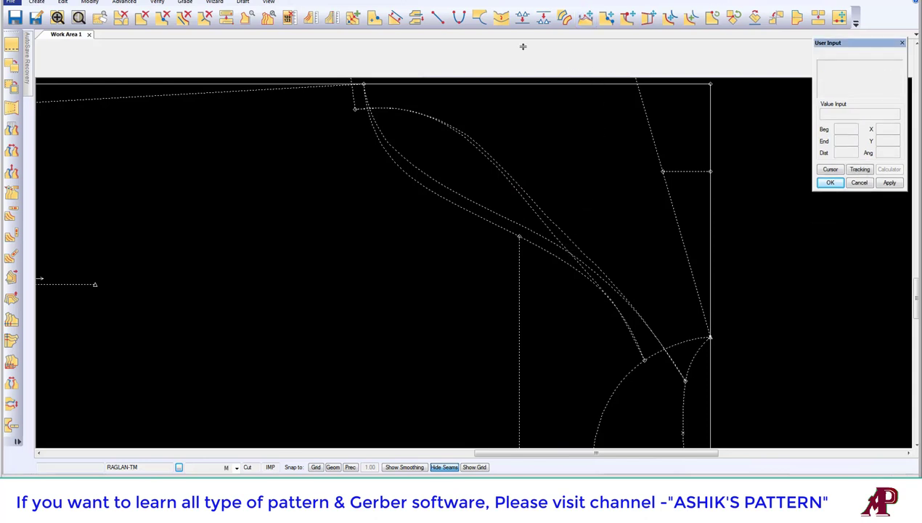
Step: Smooth the middle stretch of the raglan curve between the set thumbtacks at factor 0.005
click(501, 16)
click(550, 211)
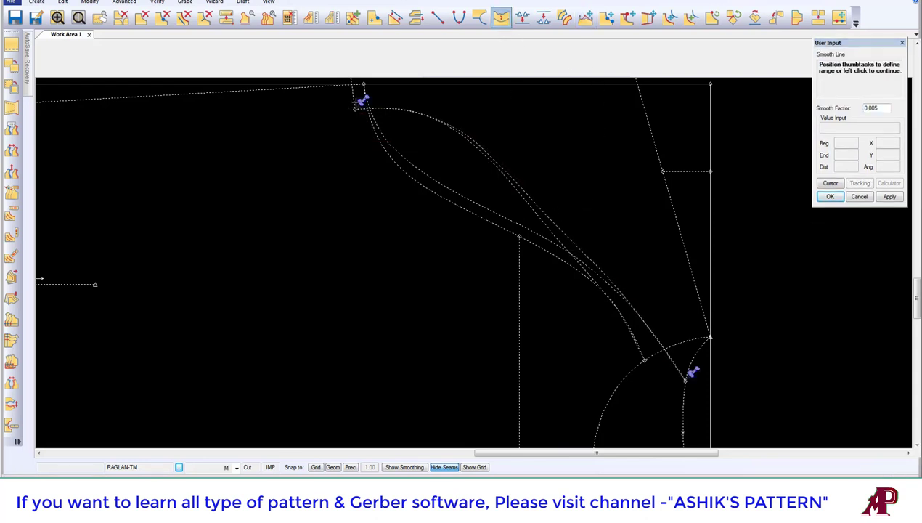
drag(360, 105, 441, 128)
drag(694, 374, 615, 270)
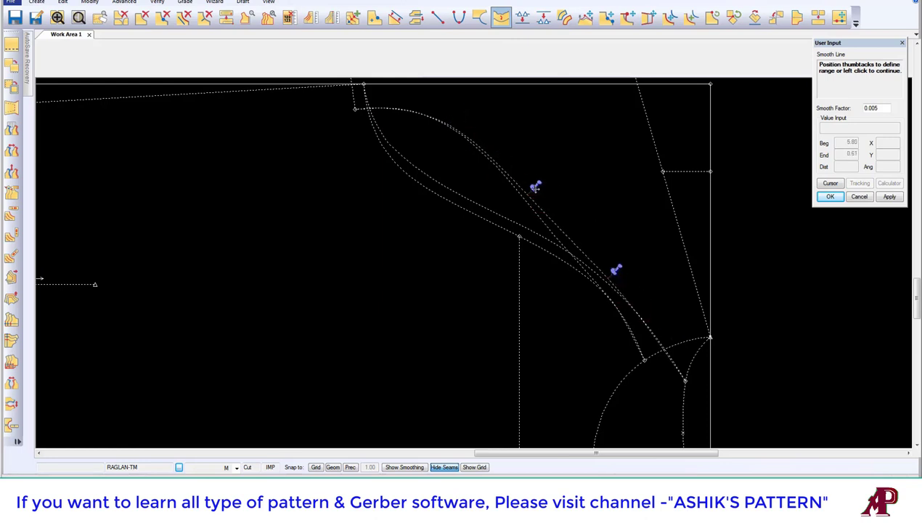
drag(622, 270, 673, 323)
click(634, 239)
Step: Zoom and pan to show the whole raglan sleeve draft centred in view
scroll(619, 210, up, 1)
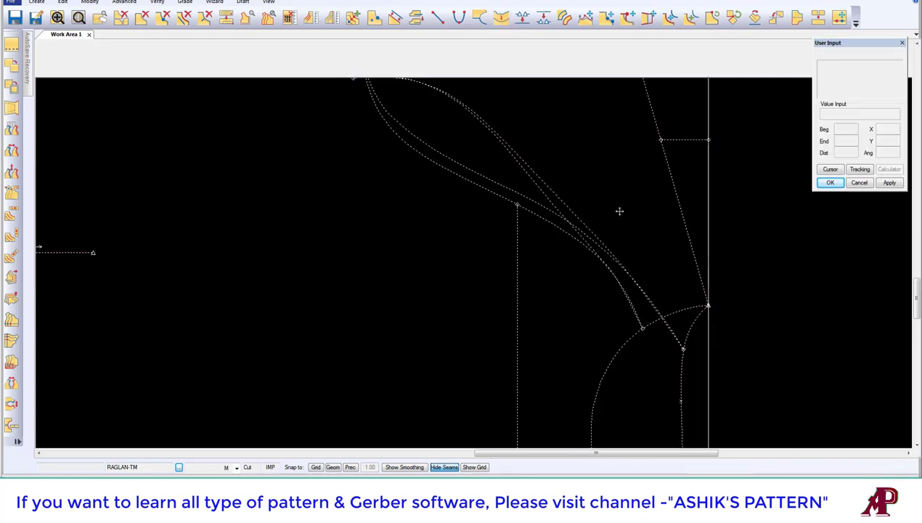
scroll(588, 217, down, 2)
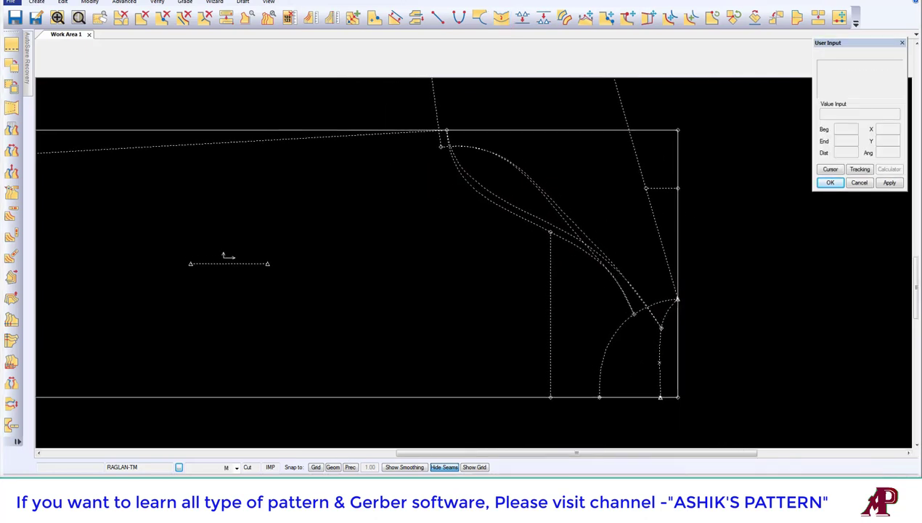
scroll(592, 255, down, 1)
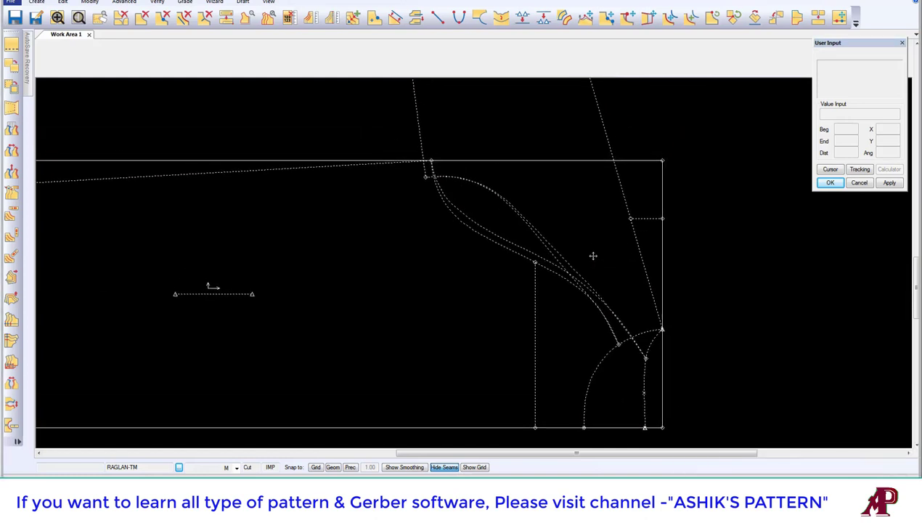
scroll(606, 285, down, 1)
middle_drag(607, 284, 581, 309)
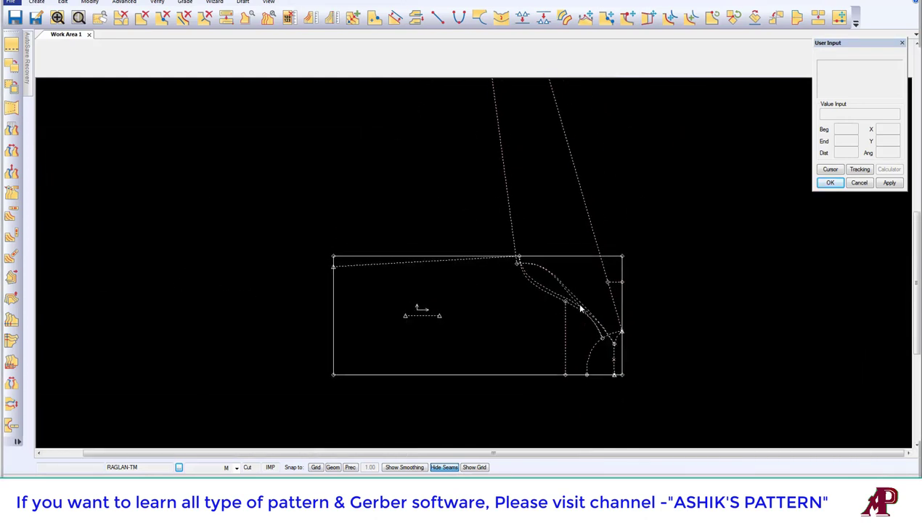
scroll(576, 326, up, 1)
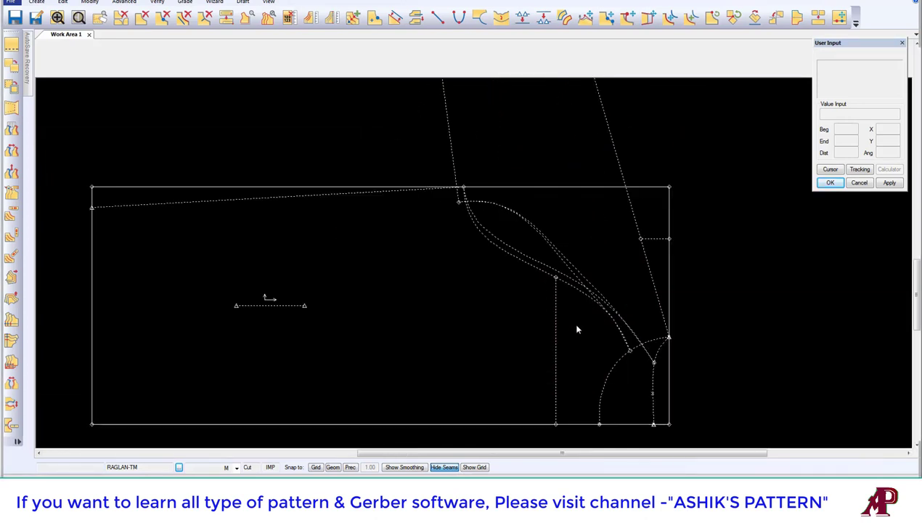
middle_drag(579, 328, 411, 154)
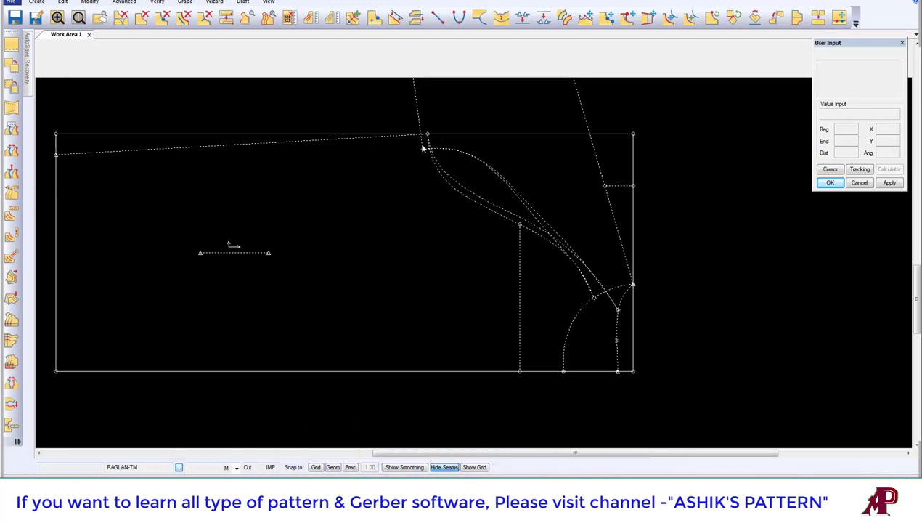
scroll(436, 149, up, 1)
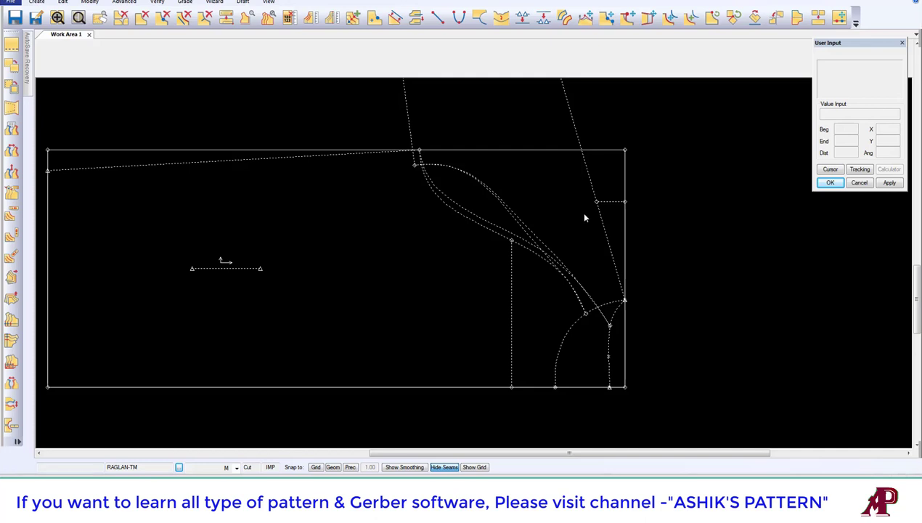
middle_drag(496, 251, 538, 262)
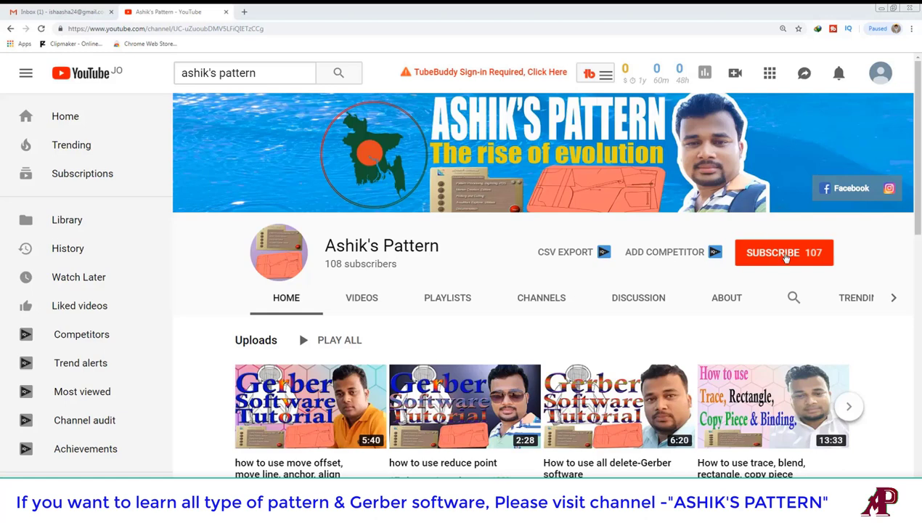
Step: Subscribe to the tutorial channel, like the Jacket - 03 video and start a public comment
click(785, 258)
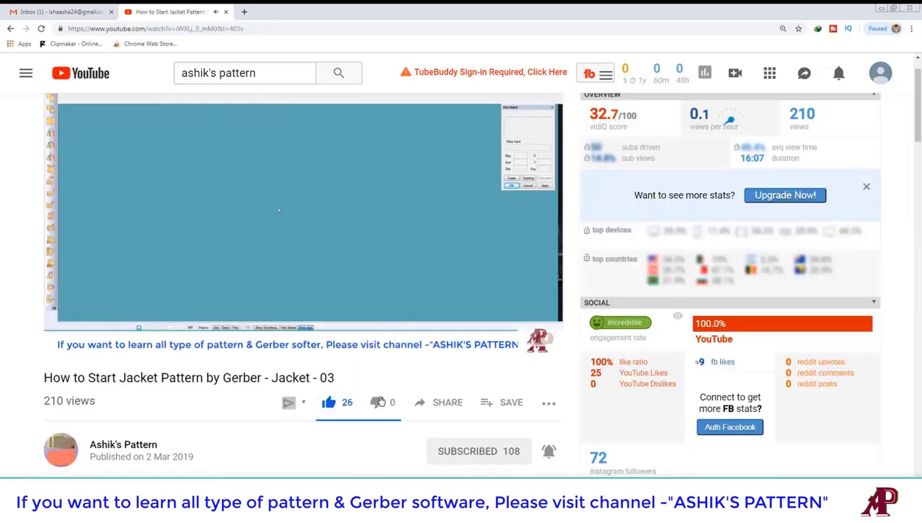
click(440, 402)
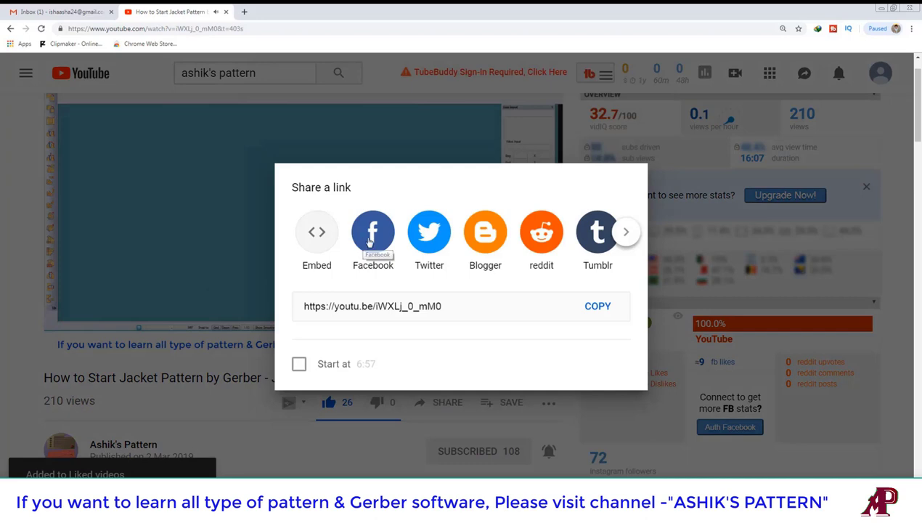
scroll(428, 243, down, 5)
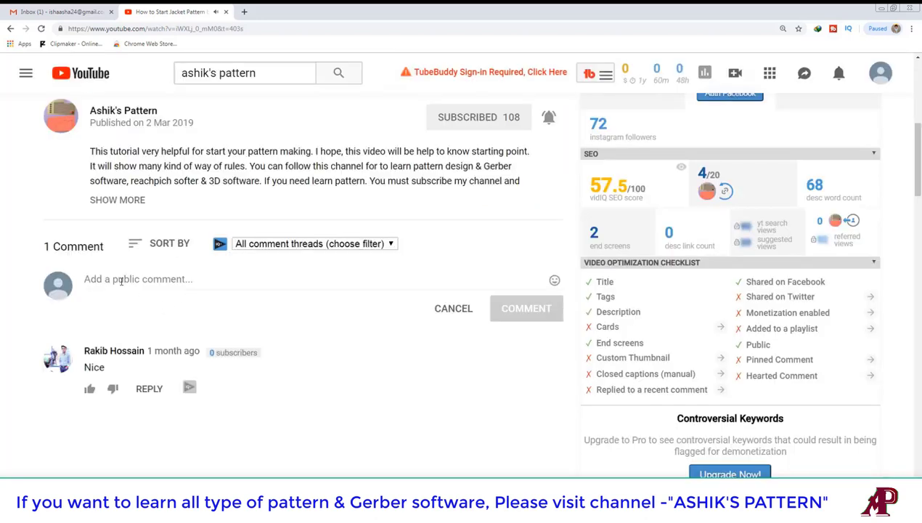
click(117, 279)
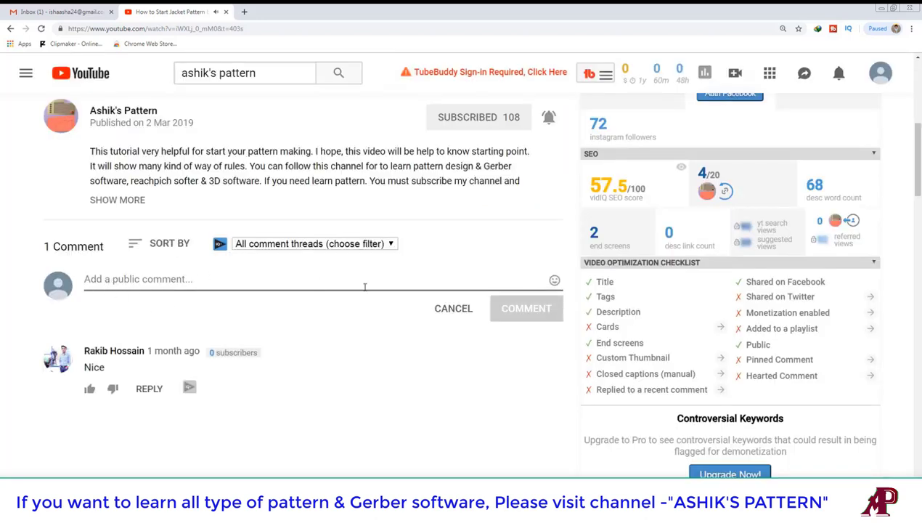